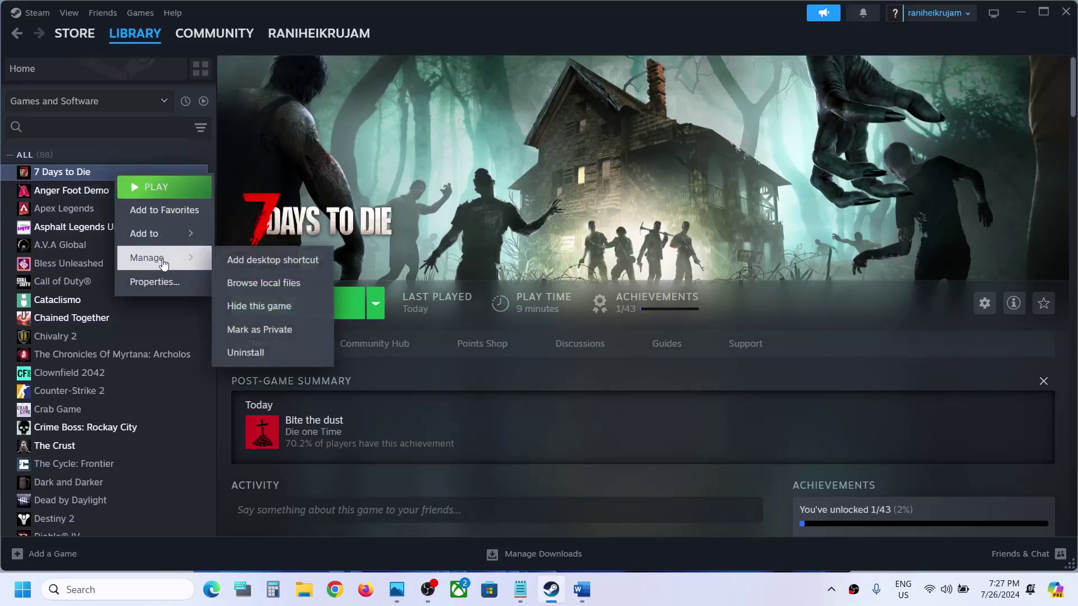
Open the local files folder of 7 Days to Die and set the 7DaysToDie application to run as an administrator
{"action": "left_click", "coordinate": [297, 285]}
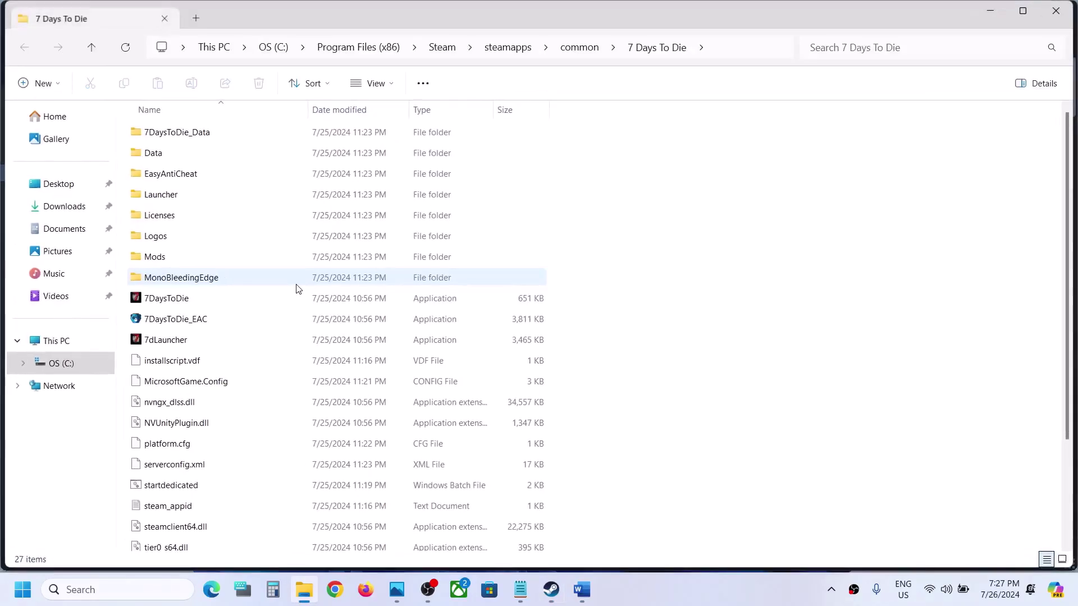
{"action": "left_click", "coordinate": [183, 303]}
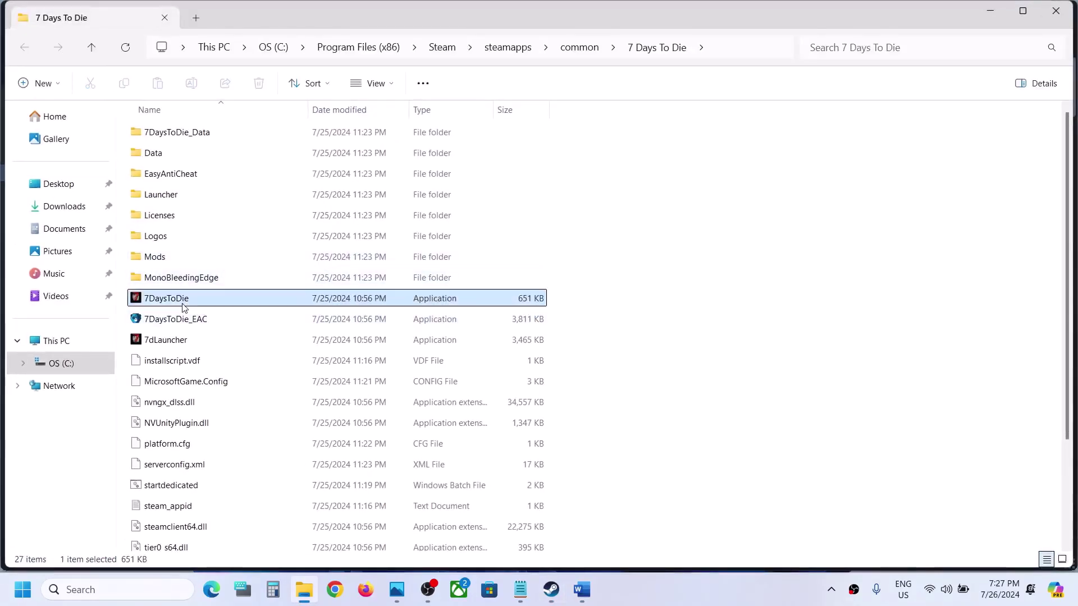
{"action": "right_click", "coordinate": [184, 307]}
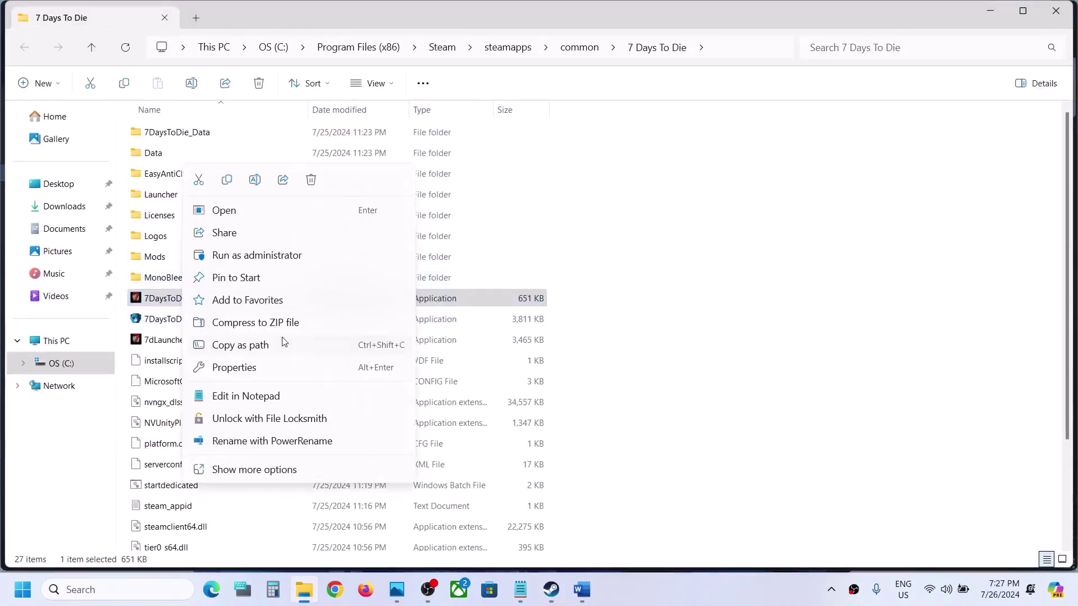
{"action": "left_click", "coordinate": [249, 368]}
{"action": "left_click", "coordinate": [274, 224]}
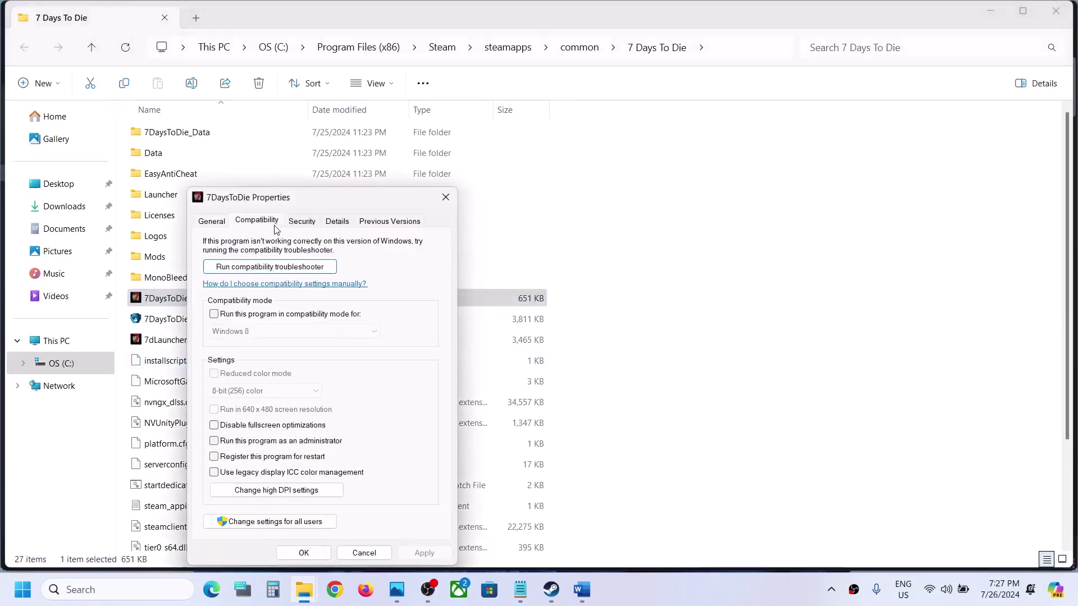
{"action": "left_click", "coordinate": [214, 442]}
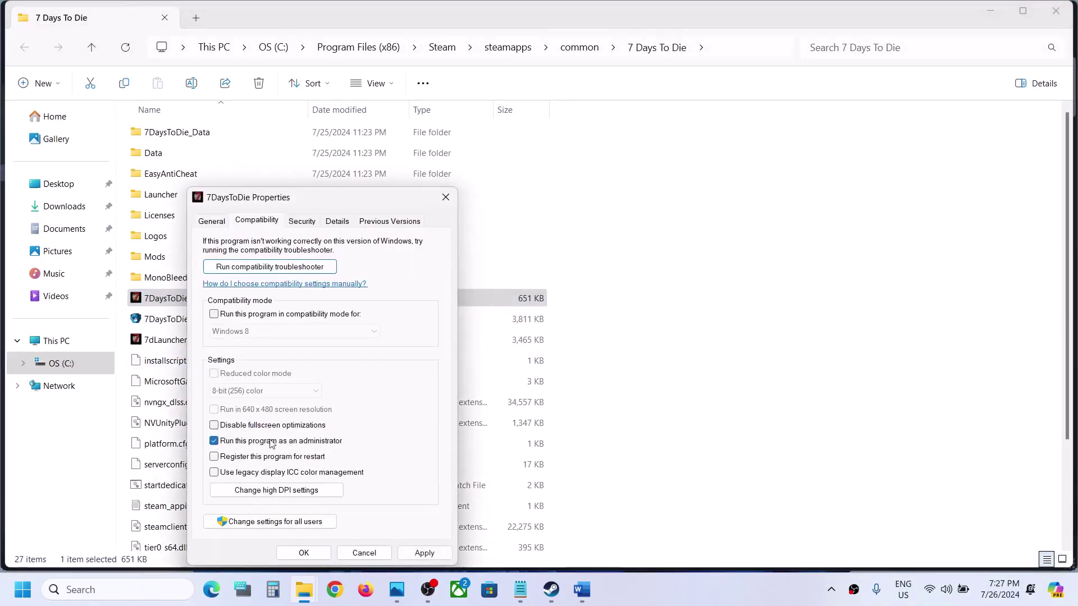
{"action": "left_click", "coordinate": [423, 553]}
{"action": "left_click", "coordinate": [305, 553]}
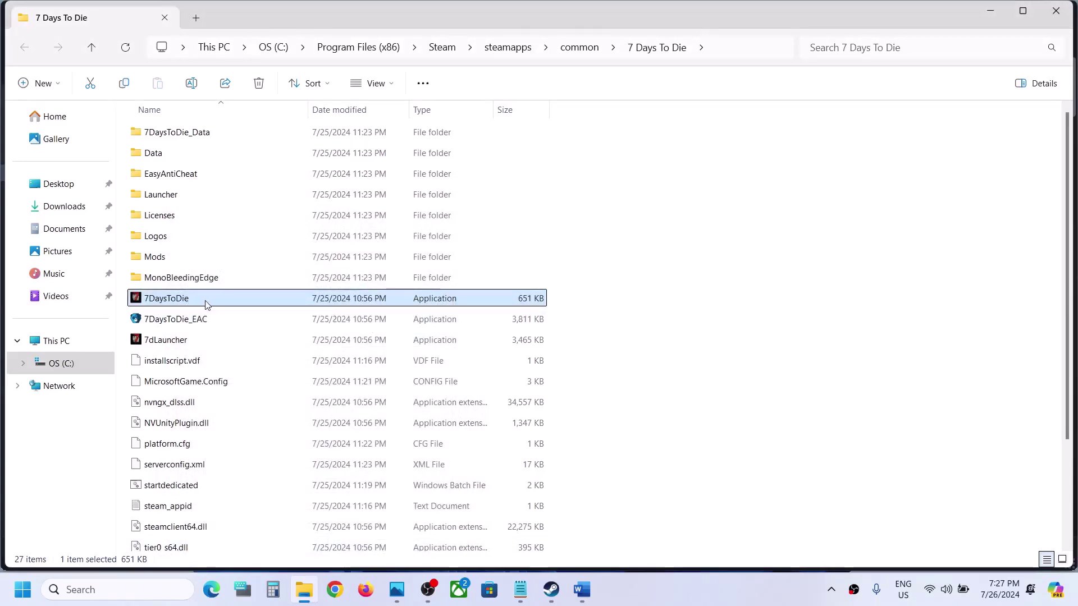
Set the 7DaysToDie application to run in compatibility mode for Windows 8
{"action": "right_click", "coordinate": [203, 302]}
{"action": "left_click", "coordinate": [276, 374]}
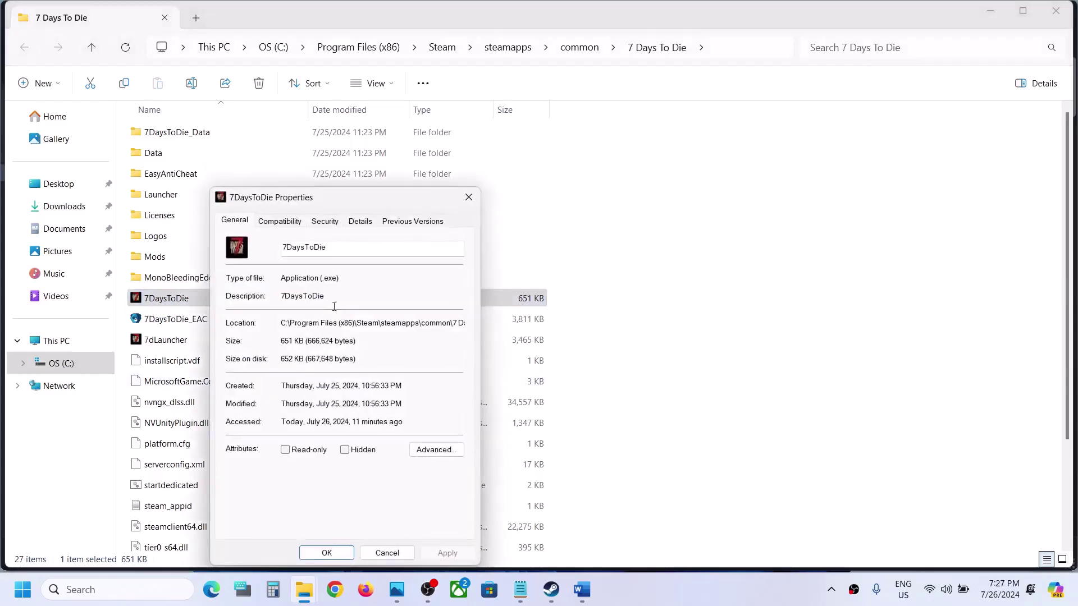
{"action": "left_click", "coordinate": [289, 226]}
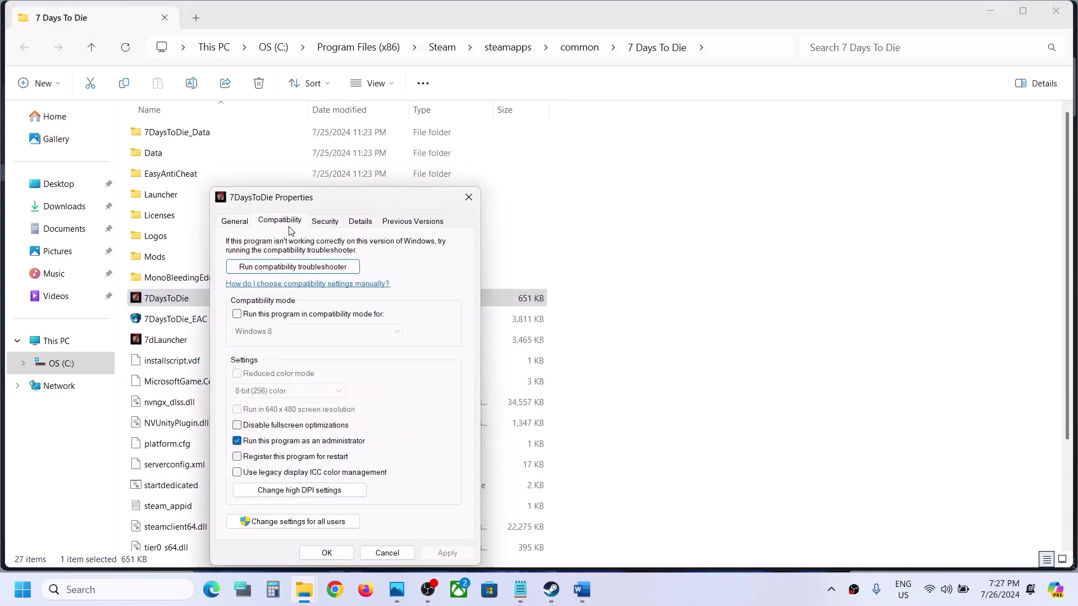
{"action": "left_click", "coordinate": [238, 316]}
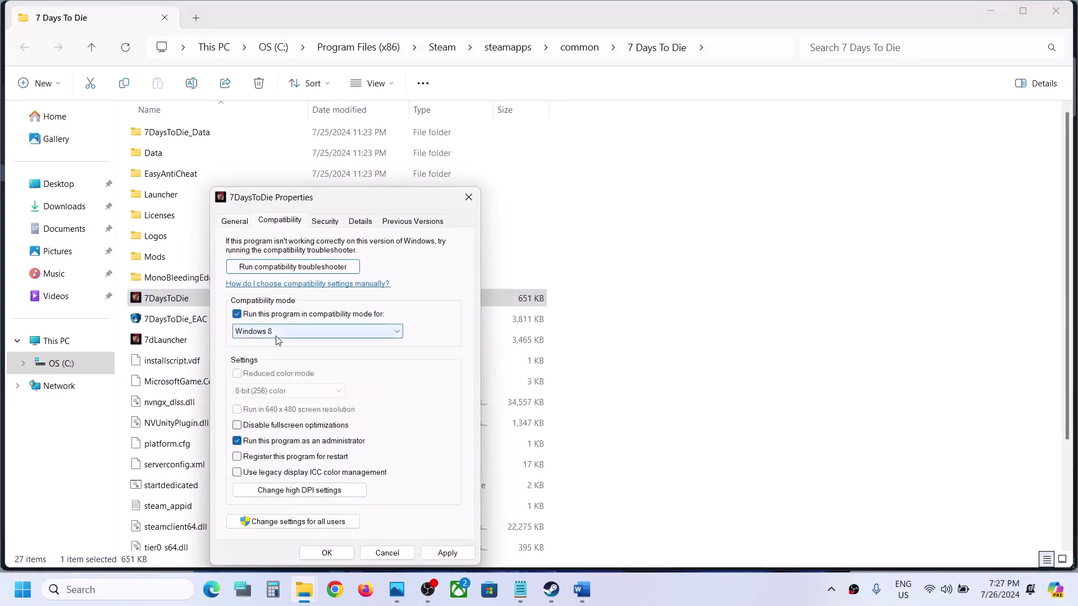
{"action": "left_click", "coordinate": [447, 553]}
{"action": "left_click", "coordinate": [327, 553]}
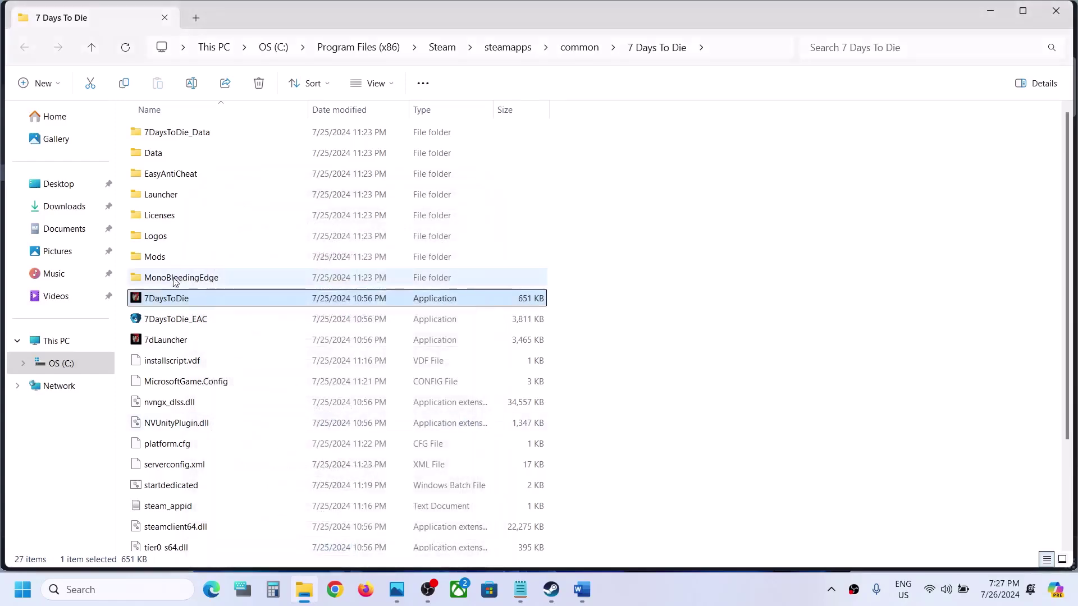
Disable fullscreen optimizations for the 7DaysToDie application and change its compatibility mode to Windows 7
{"action": "right_click", "coordinate": [200, 301]}
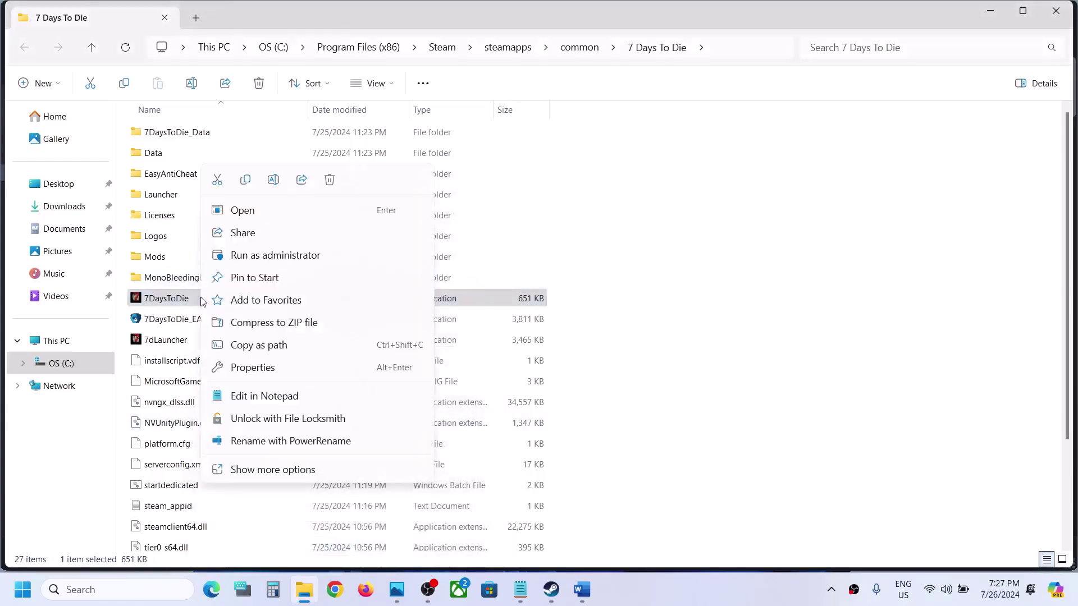
{"action": "left_click", "coordinate": [275, 371]}
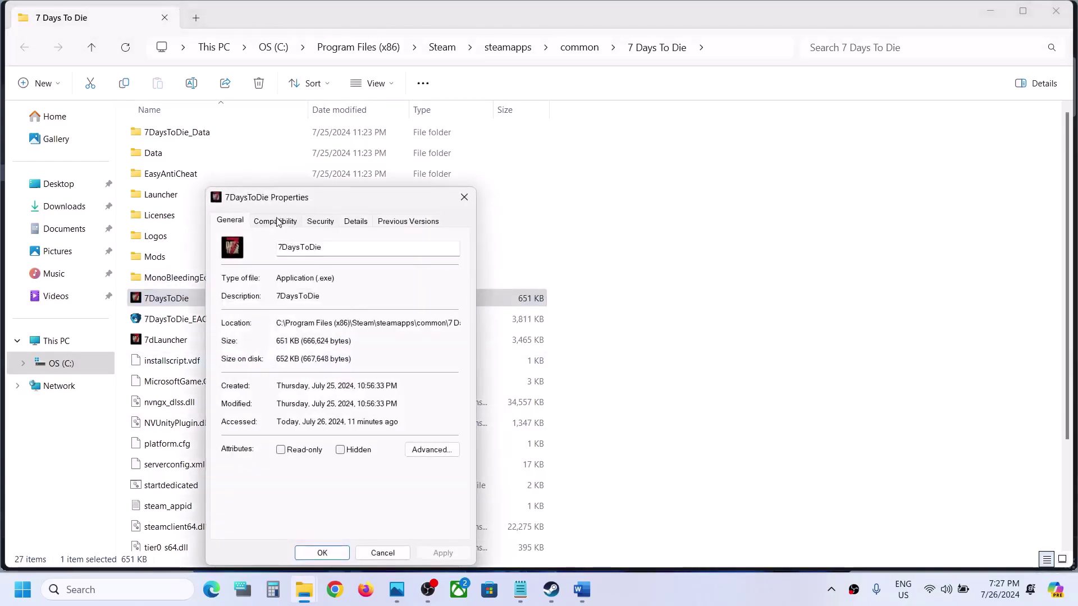
{"action": "left_click", "coordinate": [277, 222]}
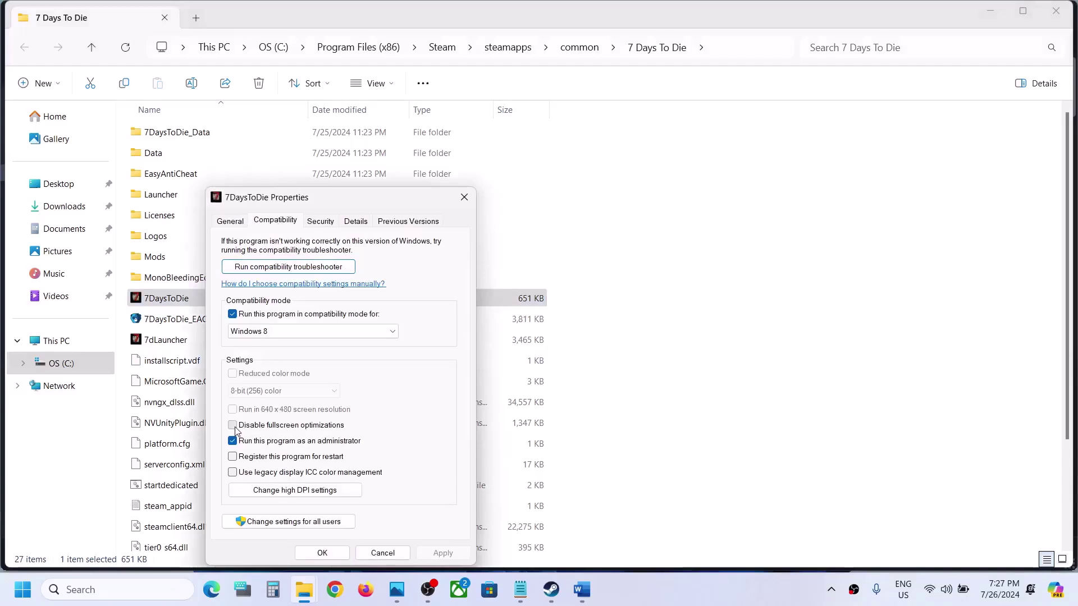
{"action": "left_click", "coordinate": [269, 331]}
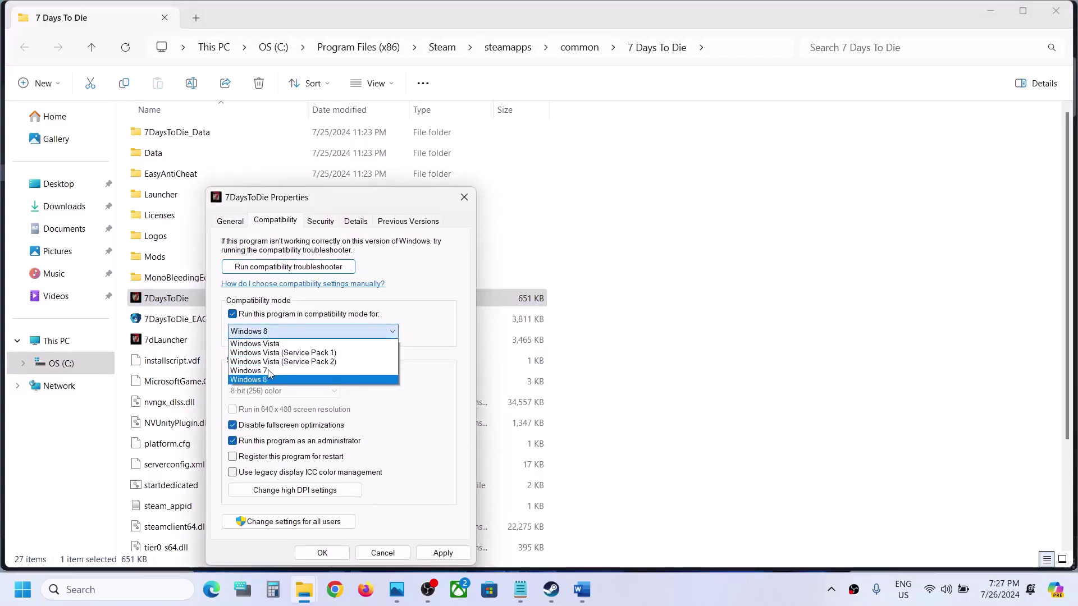
{"action": "left_click", "coordinate": [269, 372]}
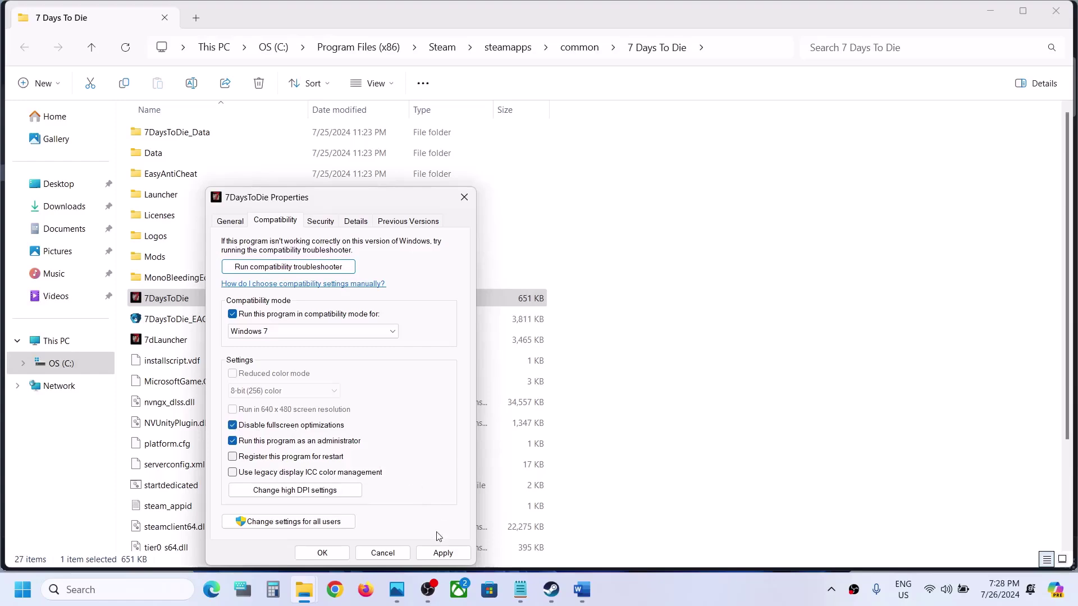
{"action": "left_click", "coordinate": [441, 553]}
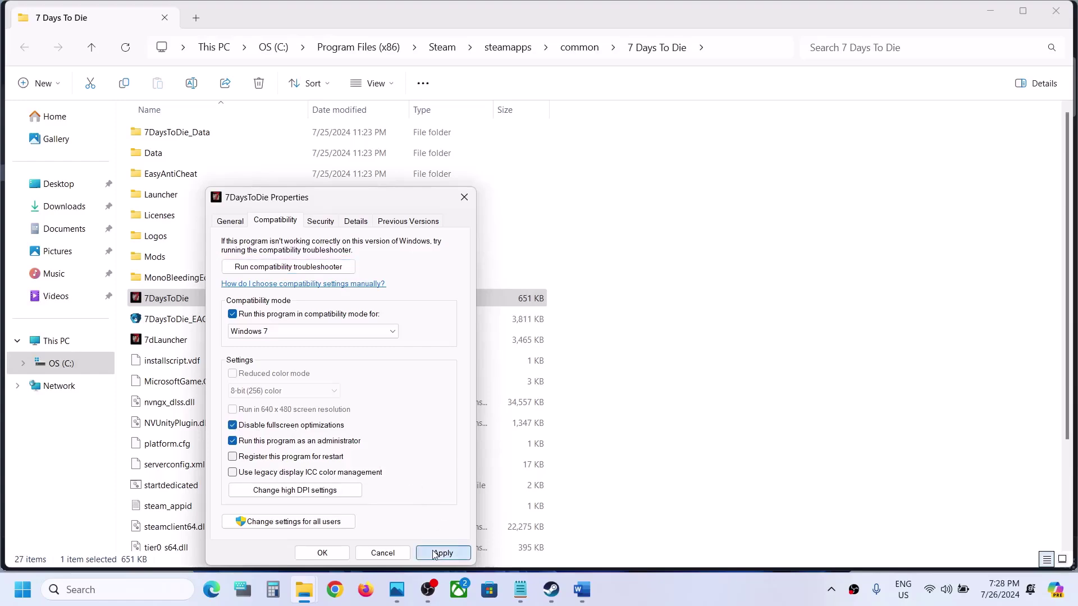
{"action": "left_click", "coordinate": [338, 552]}
Turn off compatibility mode, the disabling of fullscreen optimizations and running as administrator for the 7DaysToDie application
{"action": "right_click", "coordinate": [201, 305]}
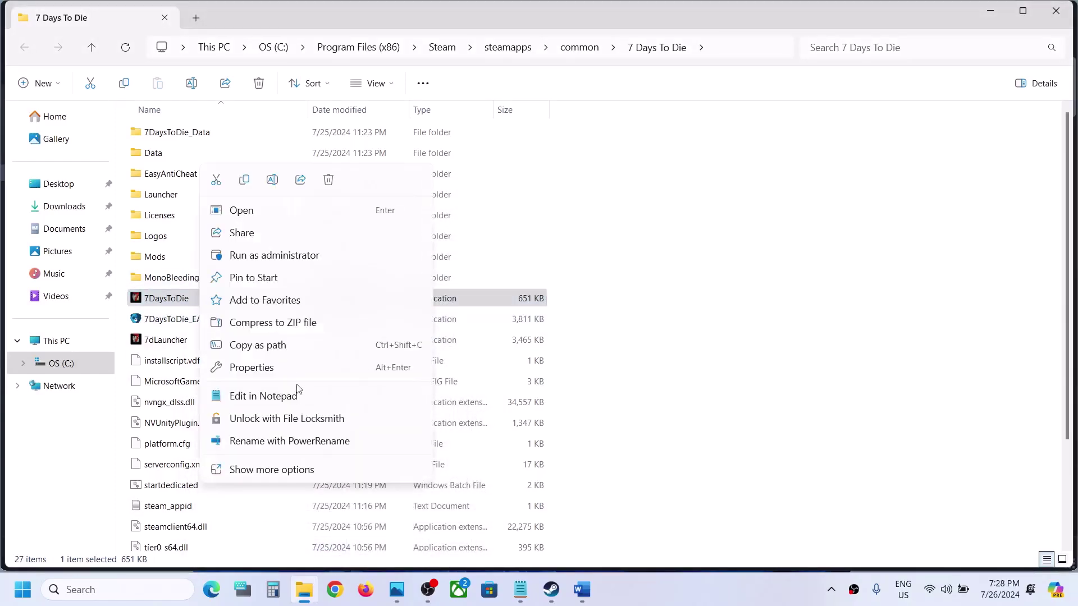
{"action": "left_click", "coordinate": [265, 370]}
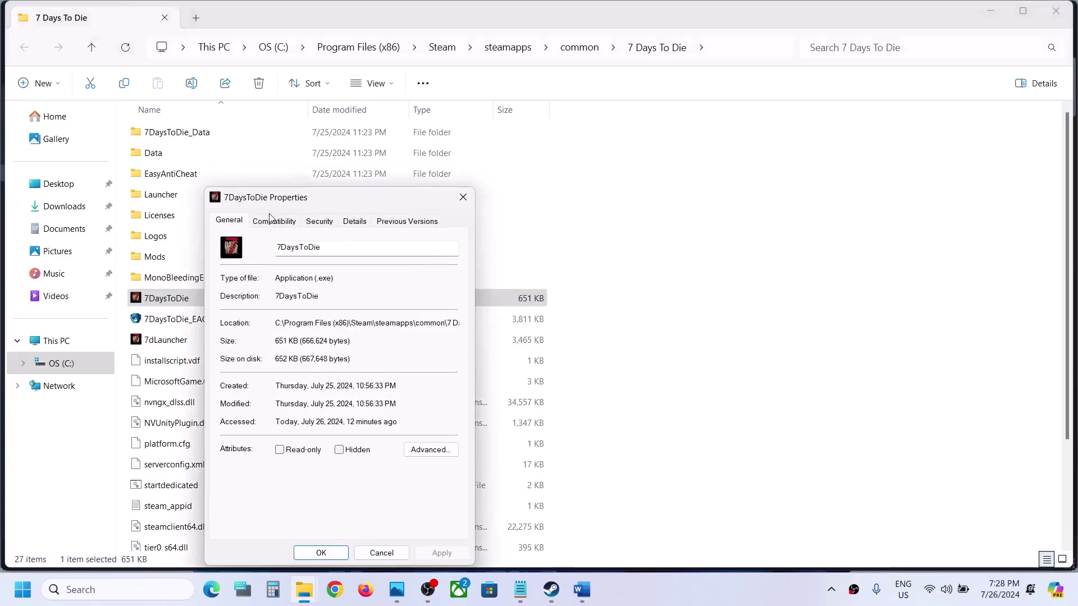
{"action": "left_click", "coordinate": [271, 220]}
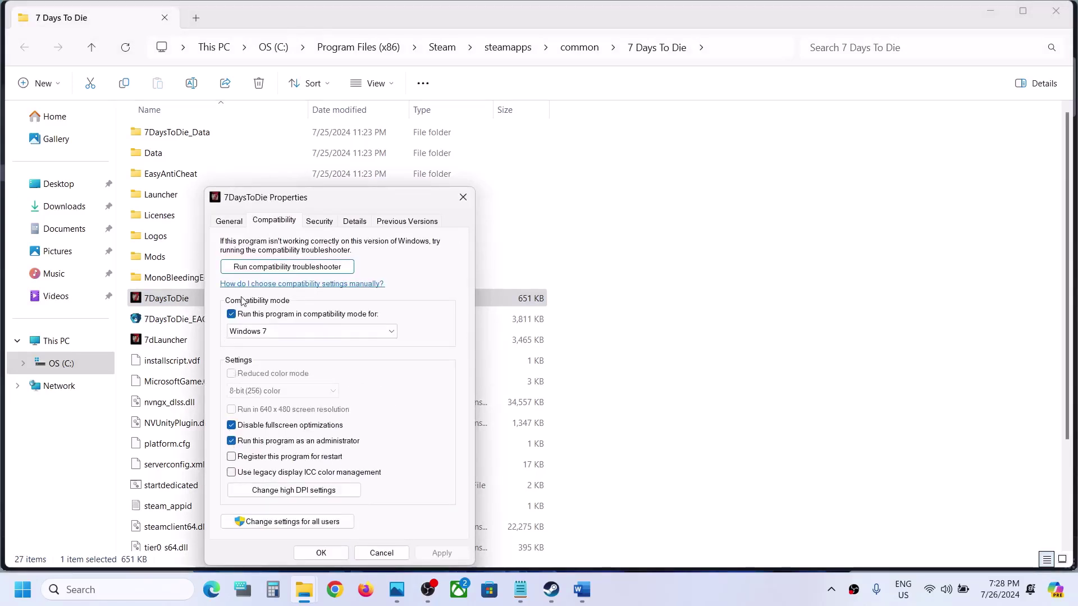
{"action": "left_click", "coordinate": [233, 315]}
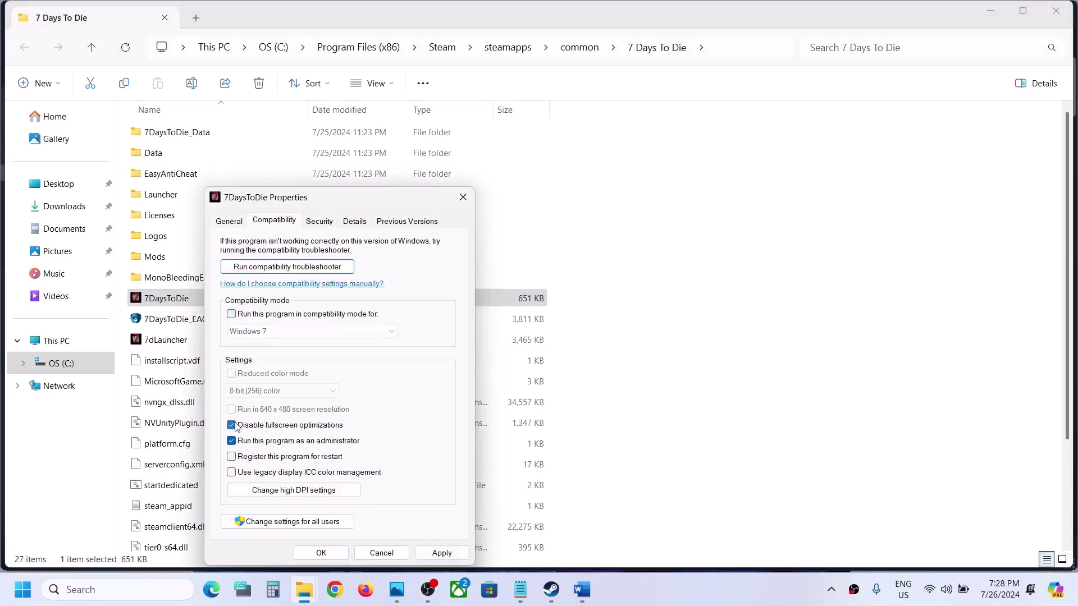
{"action": "left_click", "coordinate": [439, 553]}
{"action": "left_click", "coordinate": [328, 553]}
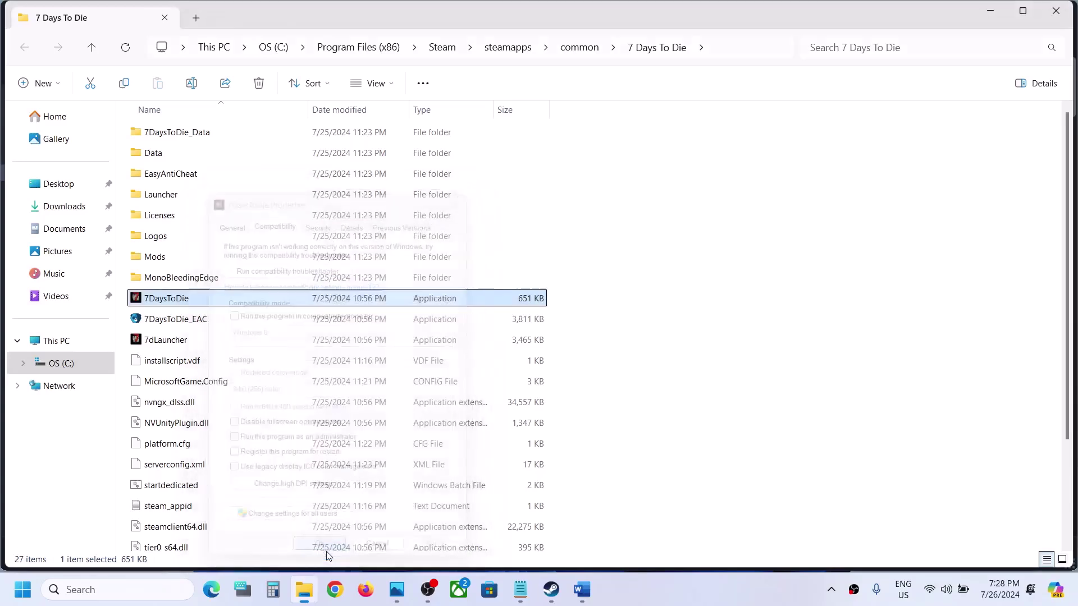
Switch to Steam and set the launch options of 7 Days to Die to -dx11
{"action": "left_click", "coordinate": [551, 589]}
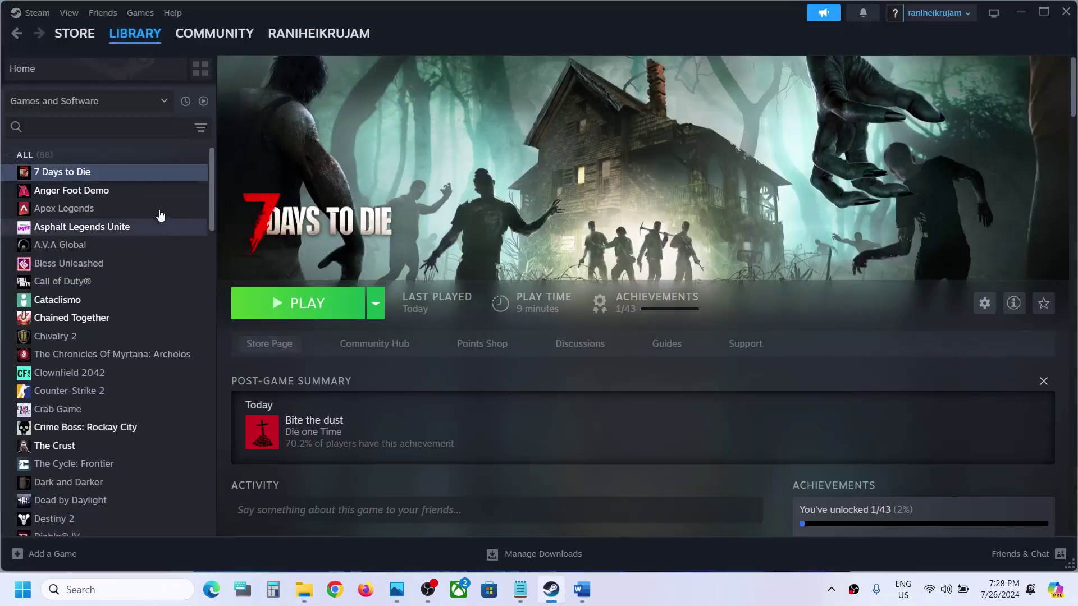
{"action": "right_click", "coordinate": [117, 178]}
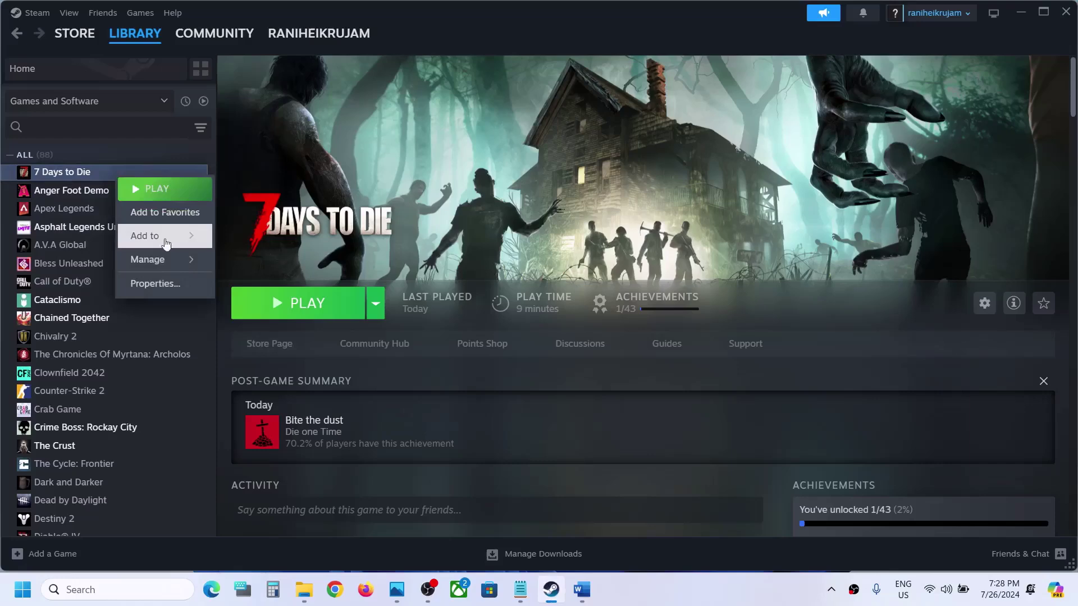
{"action": "left_click", "coordinate": [149, 284]}
{"action": "left_click", "coordinate": [440, 352]}
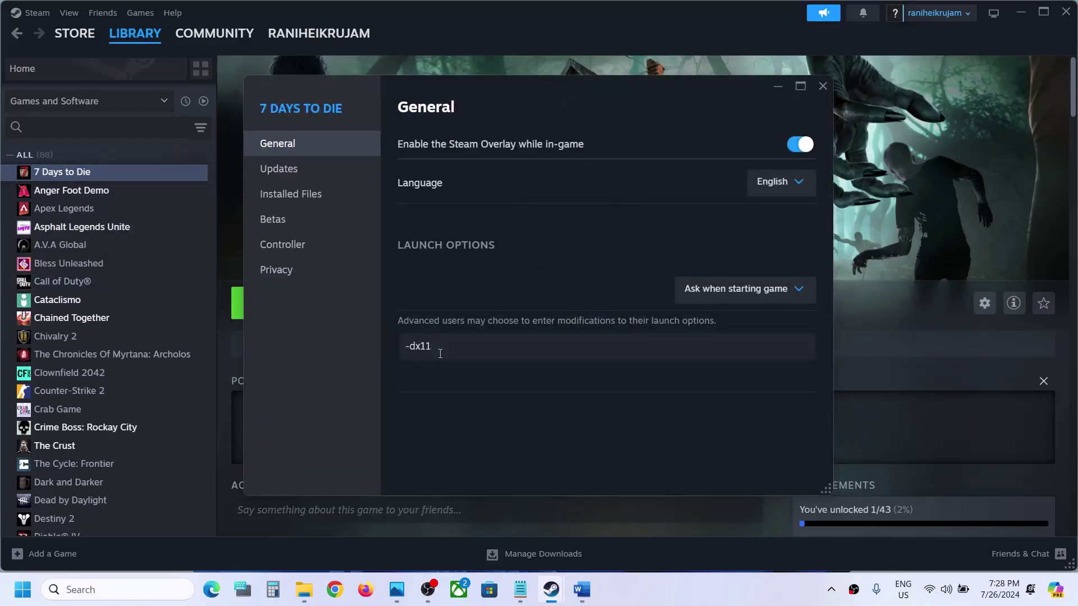
{"action": "left_click", "coordinate": [823, 87]}
Replace the launch options of 7 Days to Die with -dx12
{"action": "right_click", "coordinate": [137, 174]}
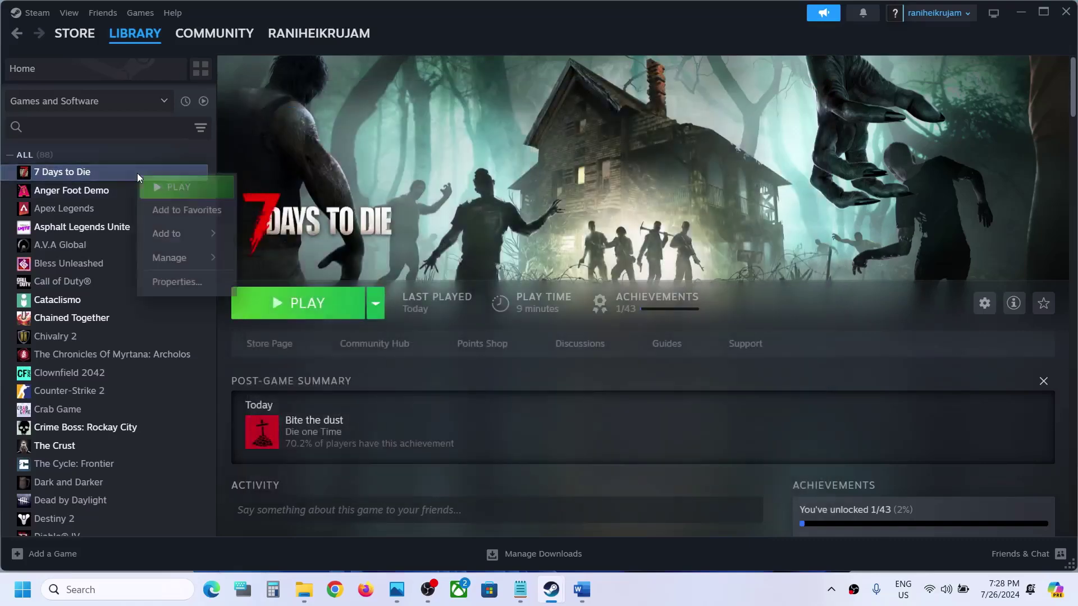
{"action": "left_click", "coordinate": [204, 282]}
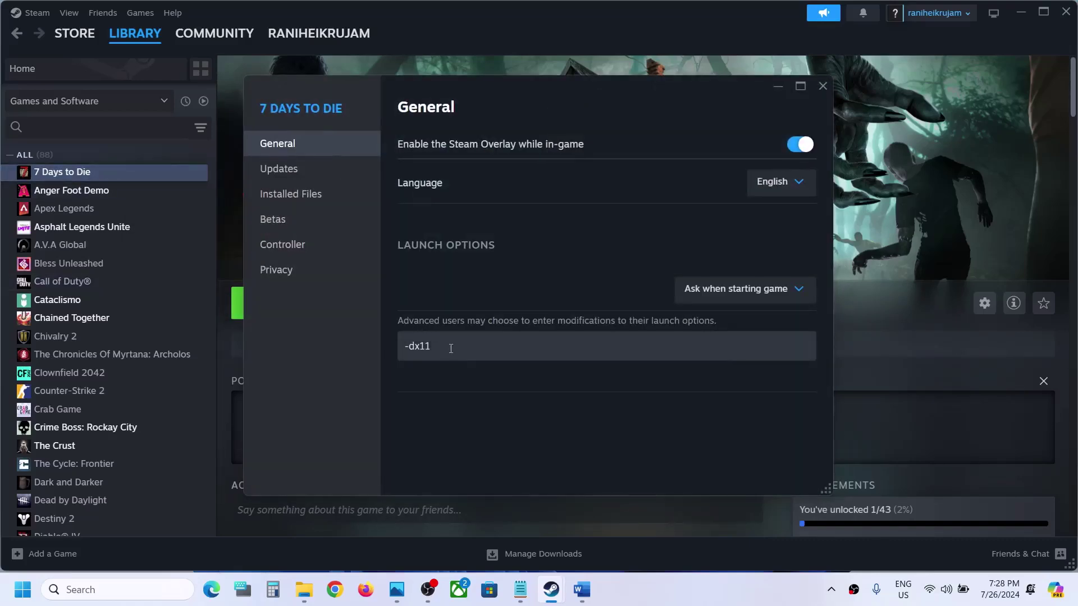
{"action": "left_click_drag", "start_coordinate": [451, 348], "coordinate": [363, 353]}
{"action": "type", "text": "-dx12"}
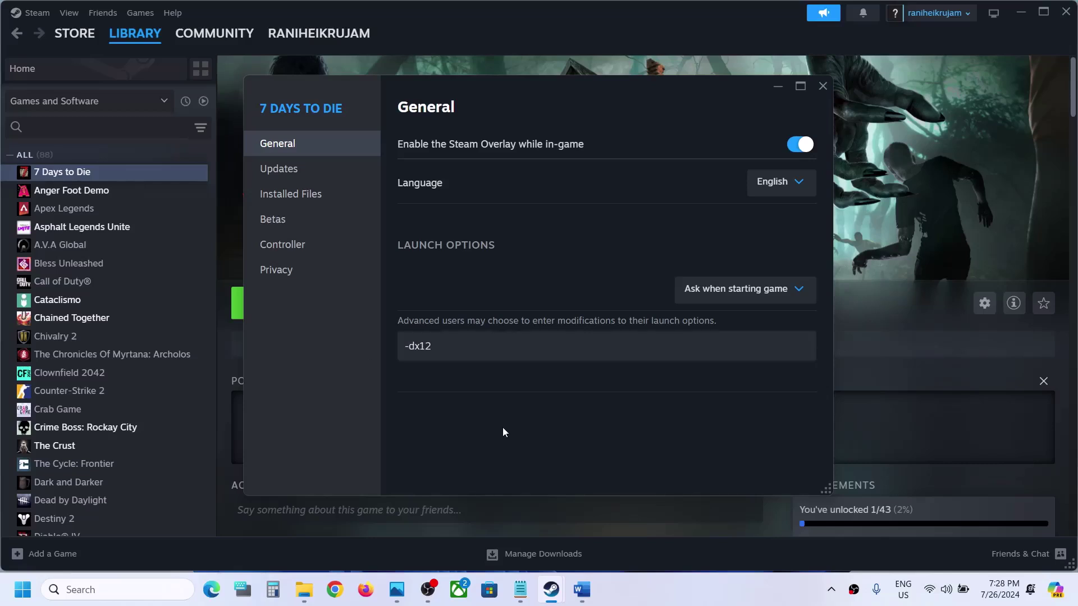
{"action": "left_click", "coordinate": [822, 85]}
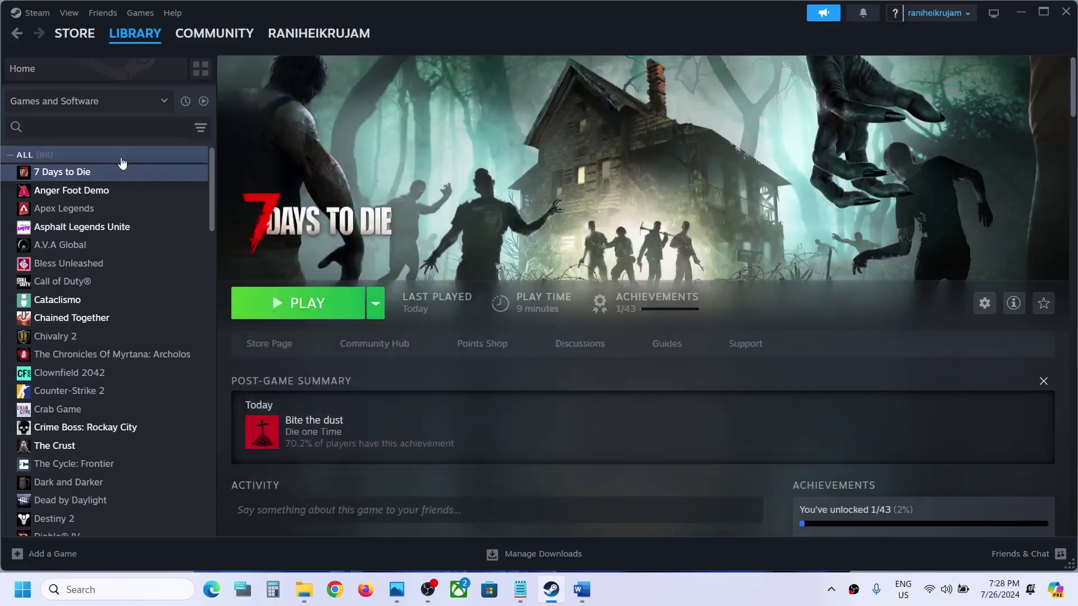
{"action": "right_click", "coordinate": [105, 174]}
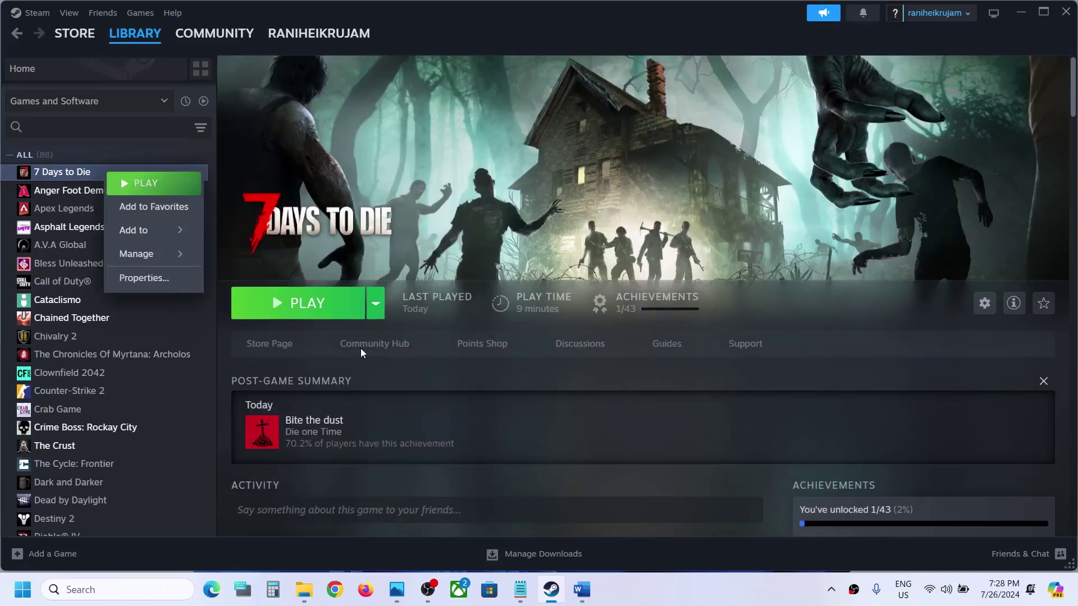
{"action": "left_click", "coordinate": [176, 288]}
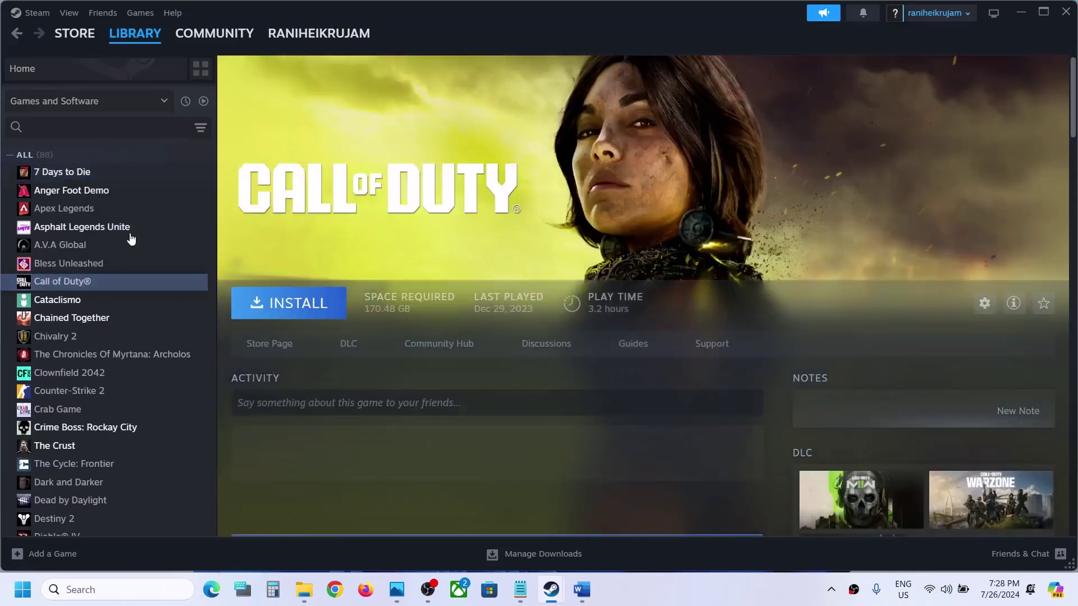
{"action": "left_click", "coordinate": [89, 186]}
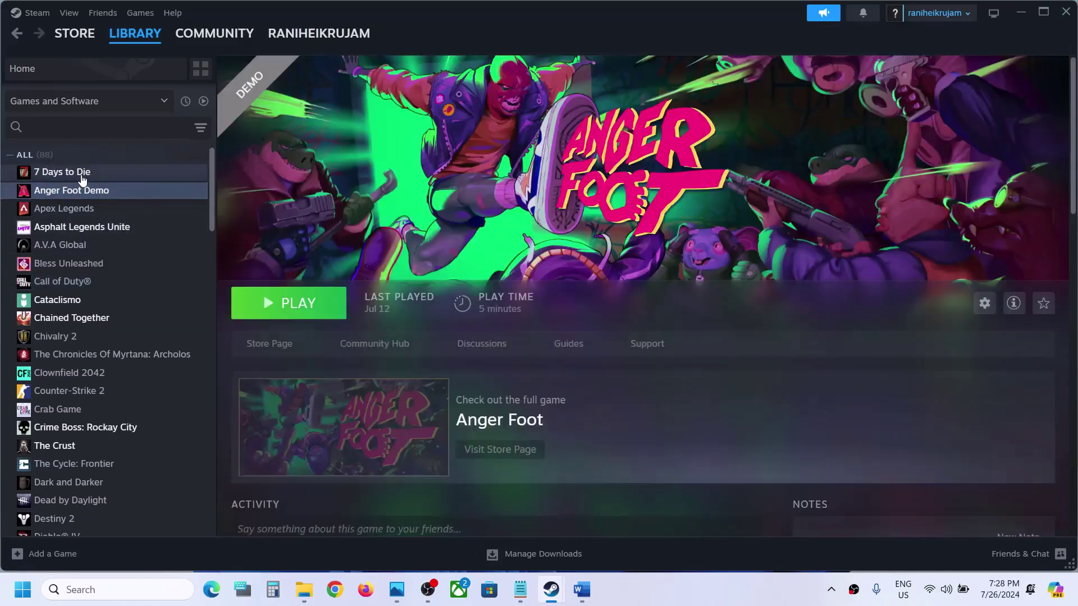
Select 7 Days to Die in the library and clear its launch options
{"action": "left_click", "coordinate": [90, 172]}
{"action": "right_click", "coordinate": [98, 173]}
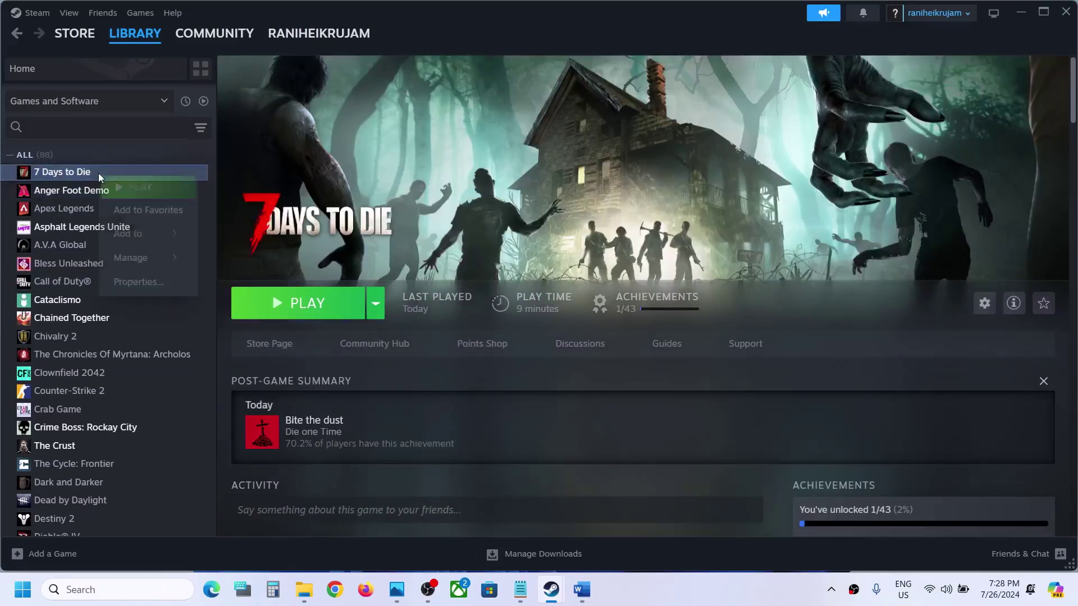
{"action": "left_click", "coordinate": [176, 282]}
{"action": "left_click", "coordinate": [447, 345]}
{"action": "key", "text": "BackSpace"}
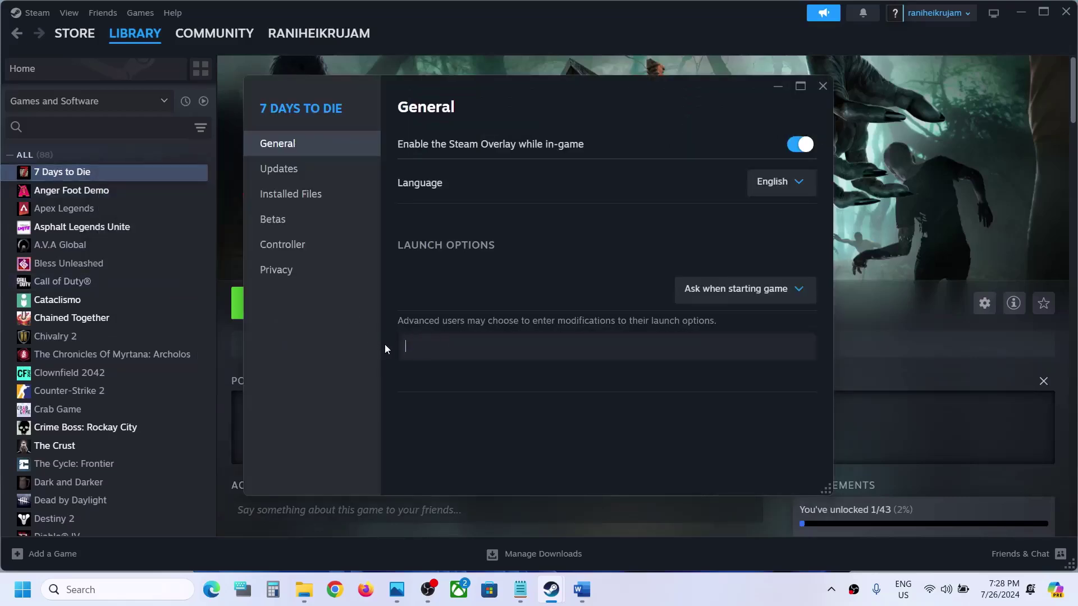
{"action": "left_click", "coordinate": [823, 85]}
Switch to Word and go to Step 3 about allowing the game exe through the antivirus
{"action": "left_click", "coordinate": [582, 590]}
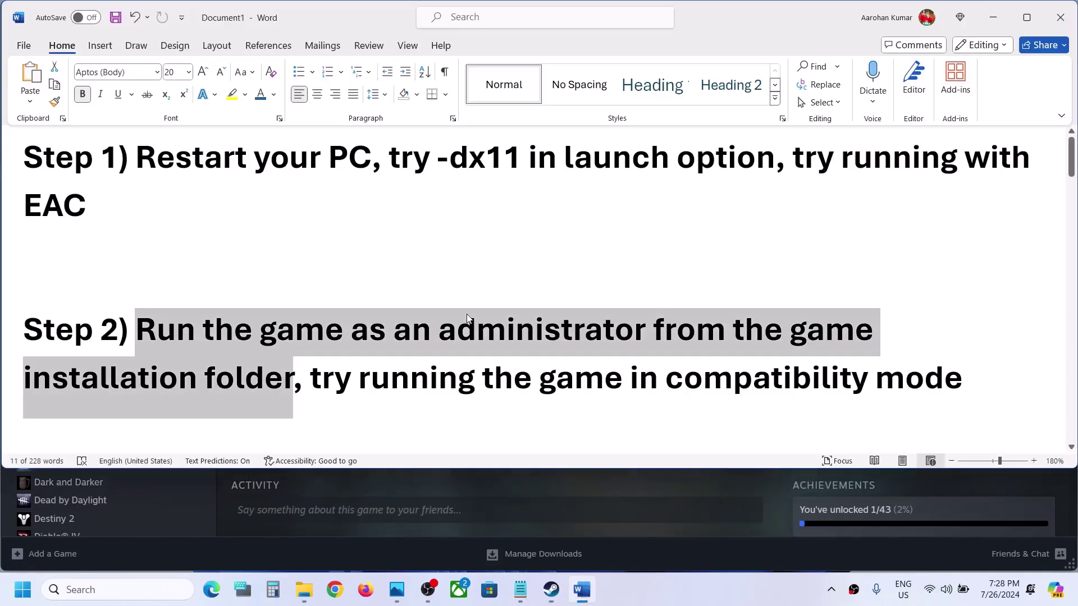
{"action": "scroll", "coordinate": [467, 318], "scroll_direction": "down", "scroll_amount": 5}
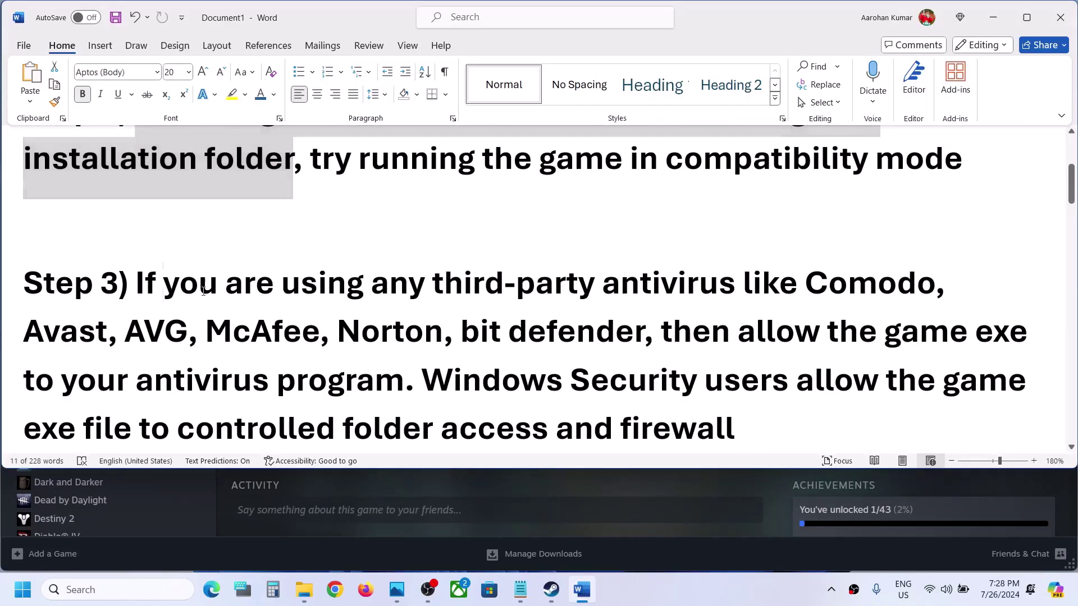
Highlight the Step 3 wording about third-party antivirus programs and the mention of Windows Security
{"action": "left_click_drag", "start_coordinate": [178, 293], "coordinate": [484, 335]}
{"action": "scroll", "coordinate": [484, 335], "scroll_direction": "down", "scroll_amount": 2}
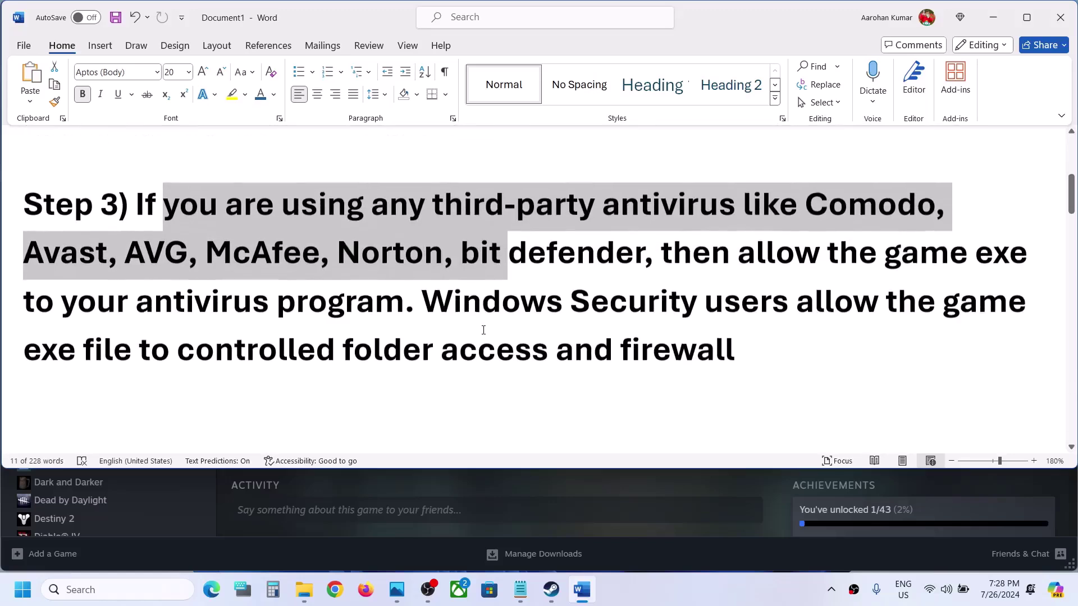
{"action": "left_click_drag", "start_coordinate": [741, 250], "coordinate": [634, 303]}
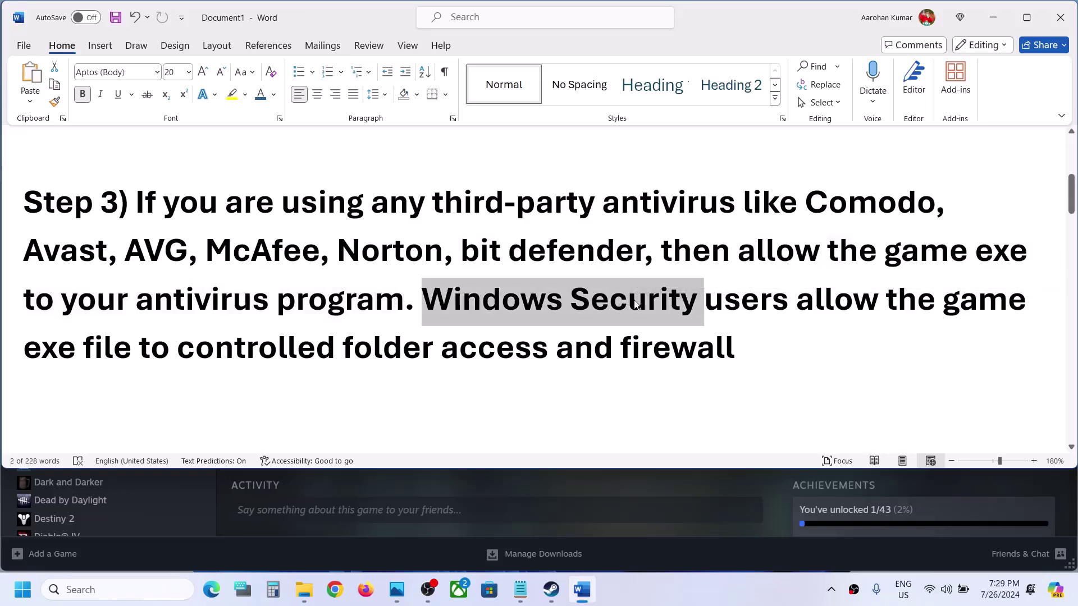
Open Windows Settings and go to the Windows Security ransomware protection page for allowing apps through Controlled folder access
{"action": "key", "text": "super+i"}
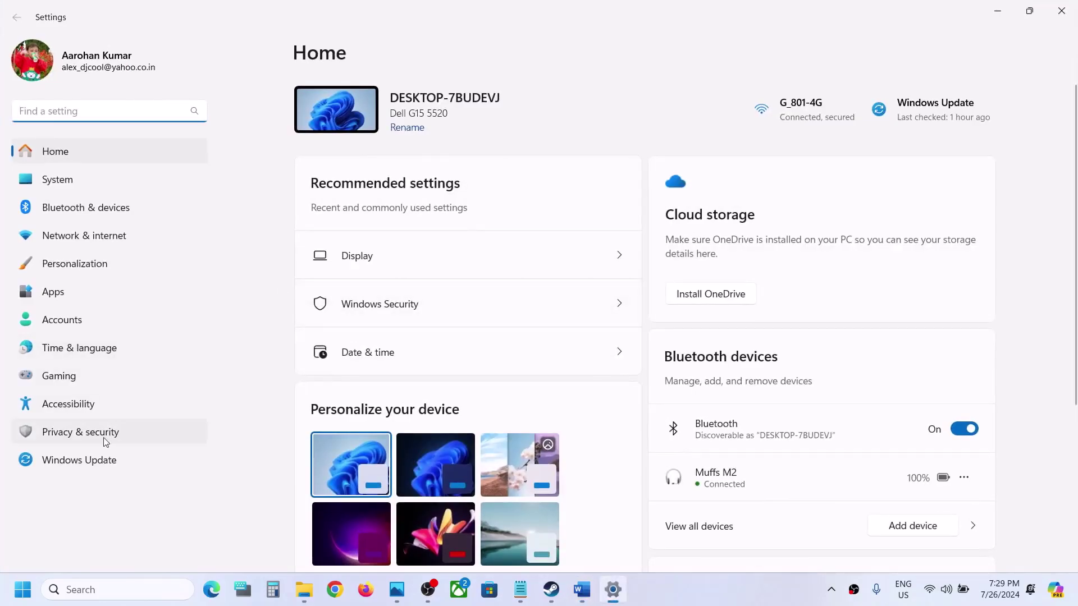
{"action": "left_click", "coordinate": [104, 441]}
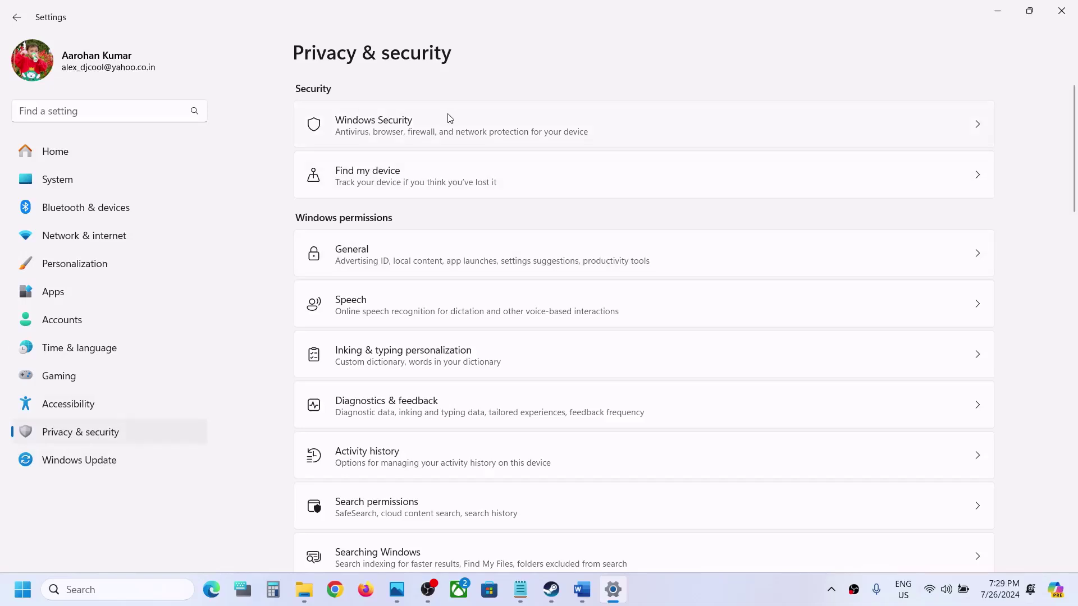
{"action": "left_click", "coordinate": [413, 131]}
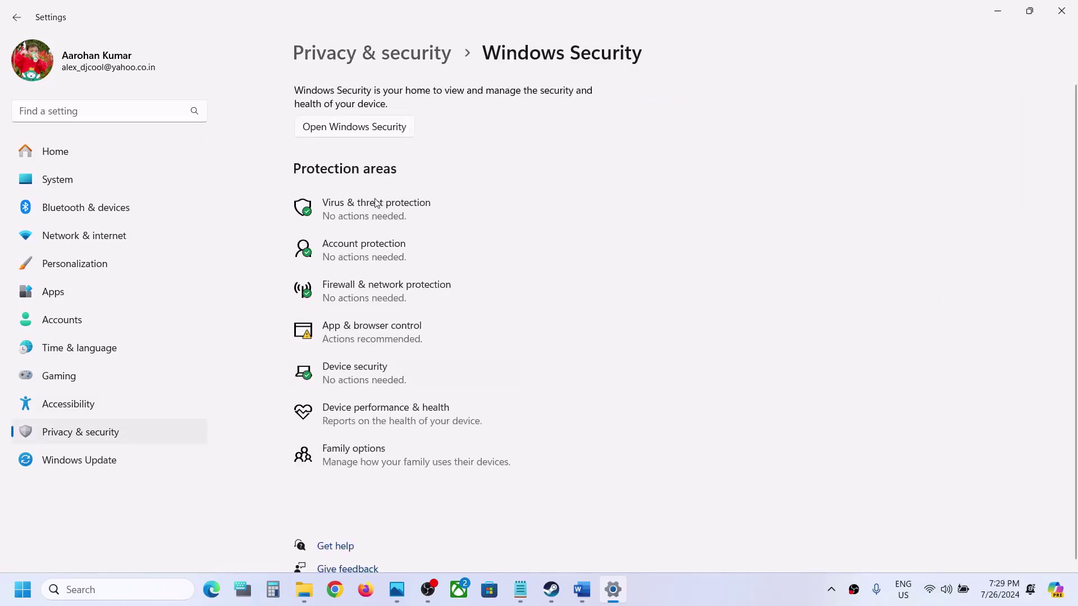
{"action": "left_click", "coordinate": [376, 203]}
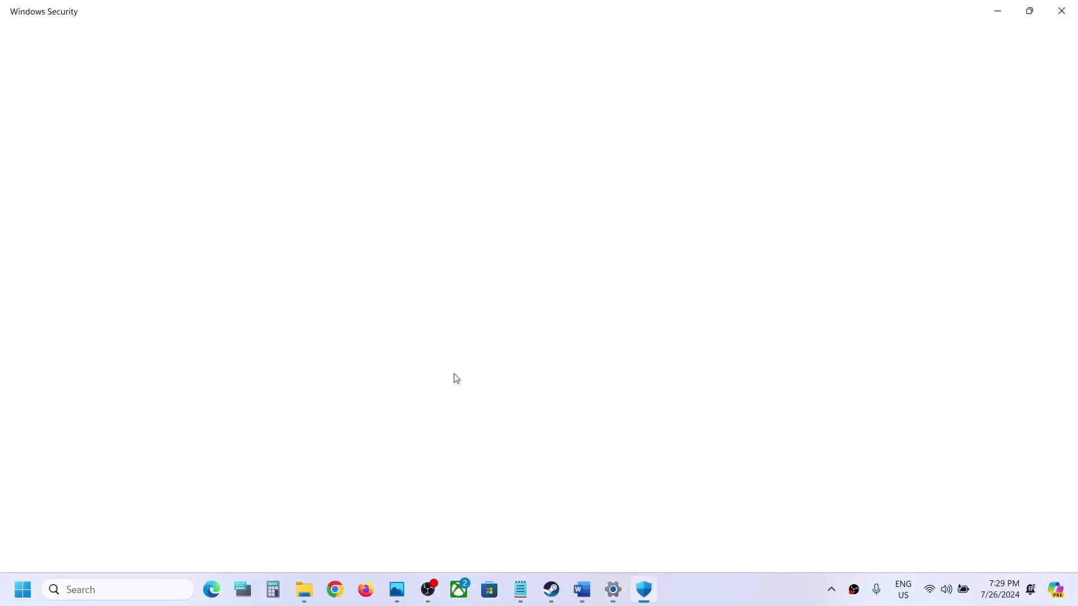
{"action": "scroll", "coordinate": [452, 377], "scroll_direction": "down", "scroll_amount": 3}
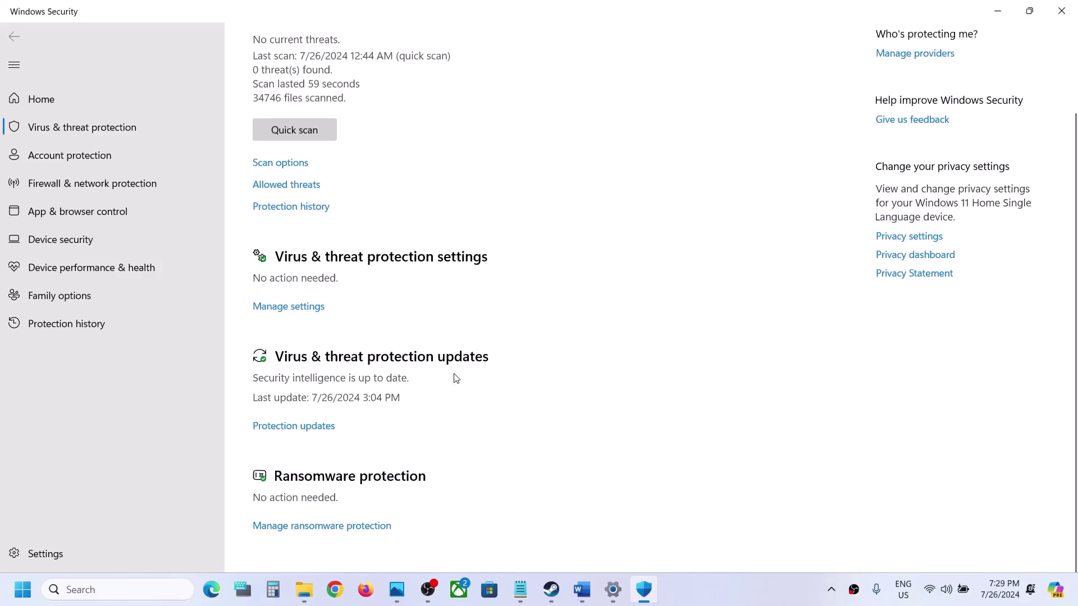
{"action": "left_click", "coordinate": [337, 530]}
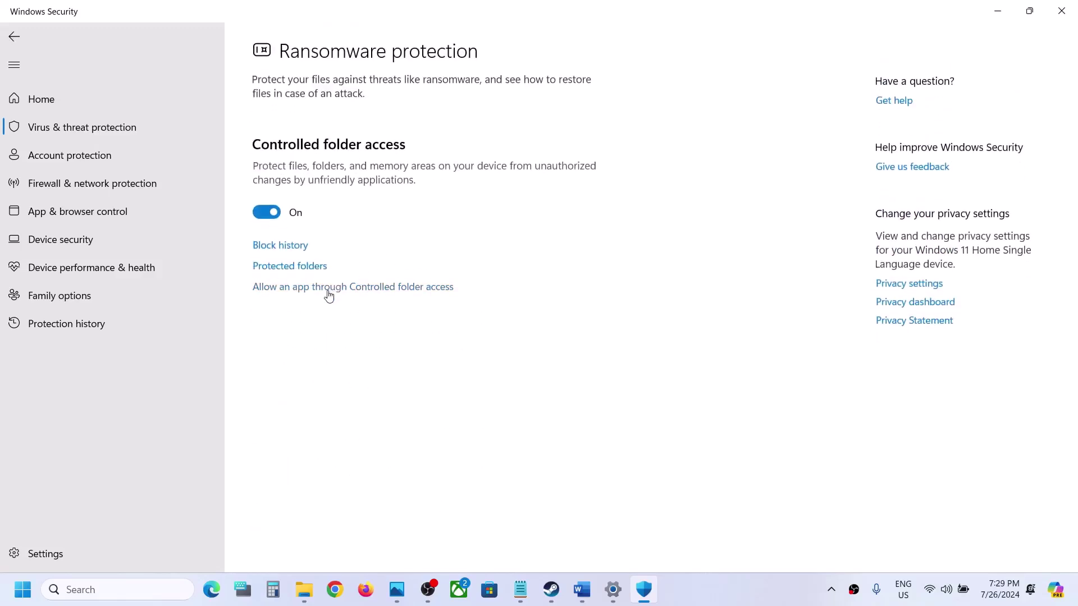
{"action": "left_click", "coordinate": [328, 288]}
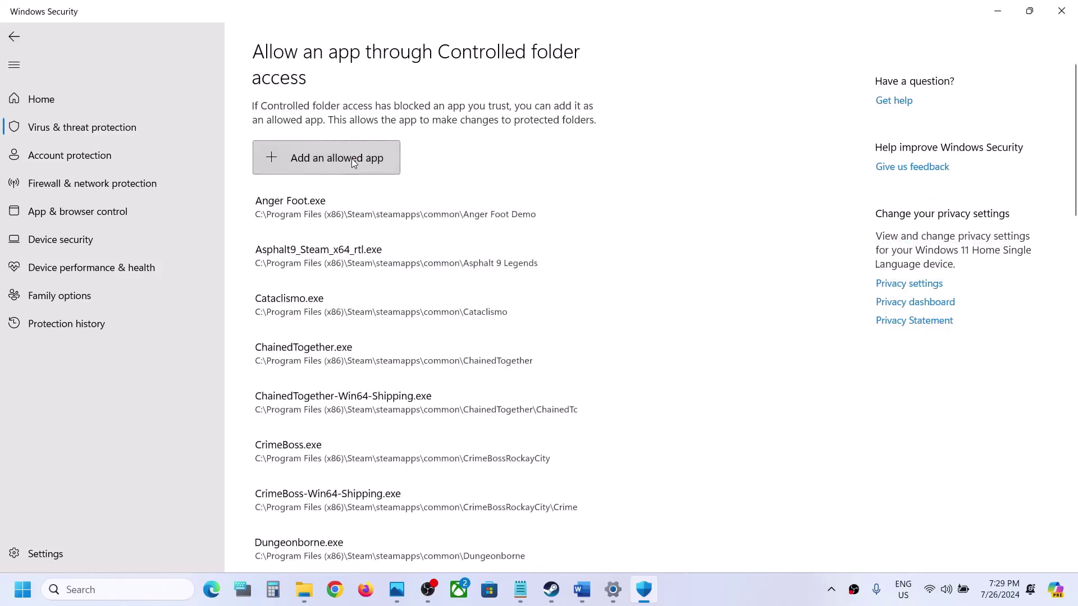
Allow 7DaysToDie from C:\Program Files (x86)\Steam\steamapps\common\7 Days To Die through Controlled folder access
{"action": "left_click", "coordinate": [351, 159]}
{"action": "left_click", "coordinate": [332, 213]}
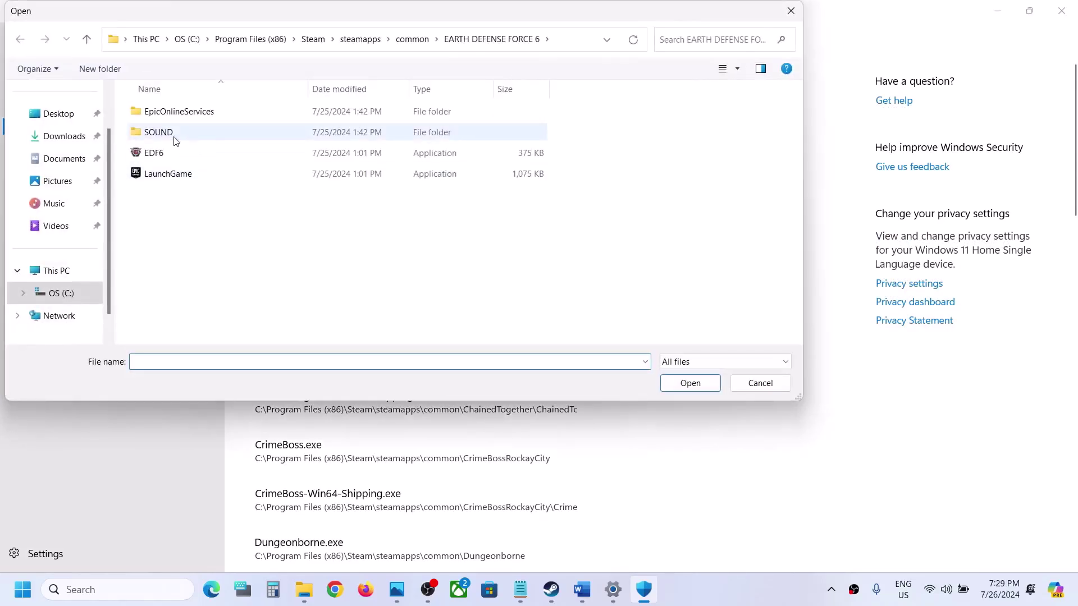
{"action": "left_click", "coordinate": [72, 279]}
{"action": "double_click", "coordinate": [217, 107]}
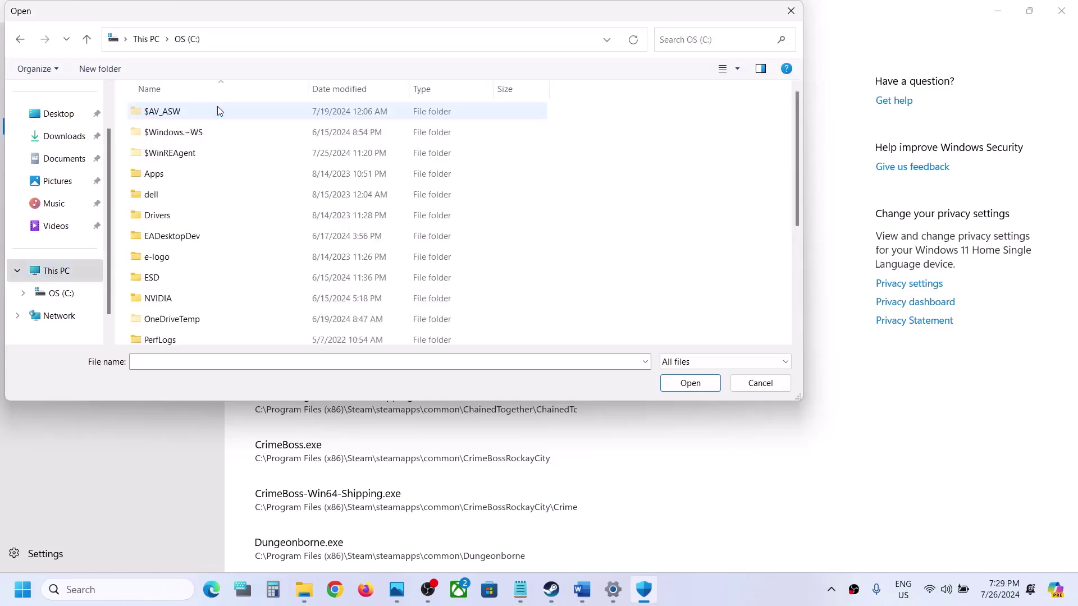
{"action": "scroll", "coordinate": [224, 224], "scroll_direction": "down", "scroll_amount": 3}
{"action": "double_click", "coordinate": [198, 195]}
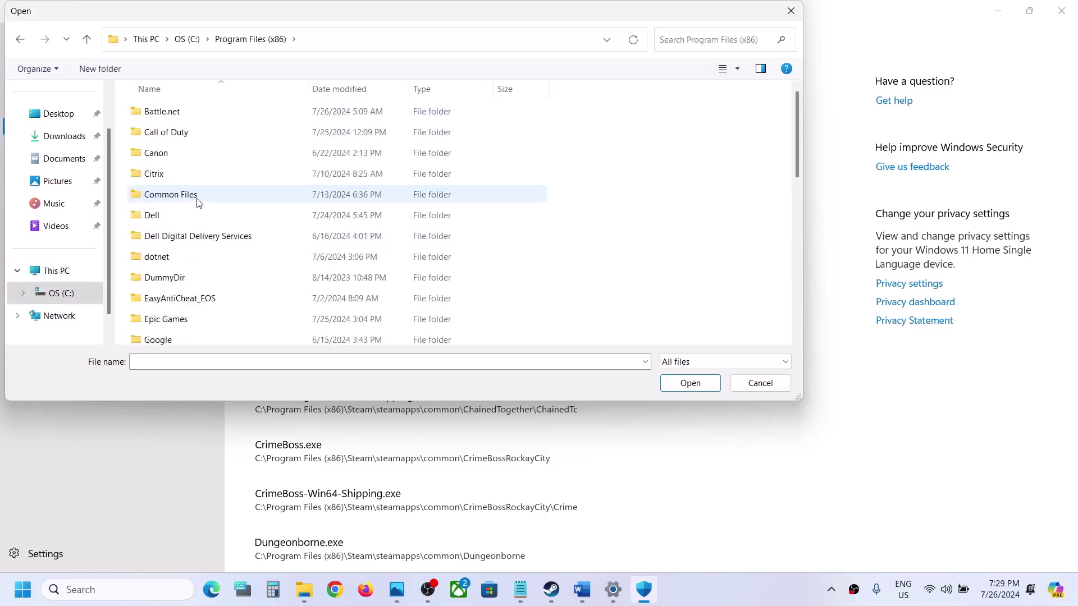
{"action": "scroll", "coordinate": [196, 197], "scroll_direction": "down", "scroll_amount": 10}
{"action": "double_click", "coordinate": [173, 170]}
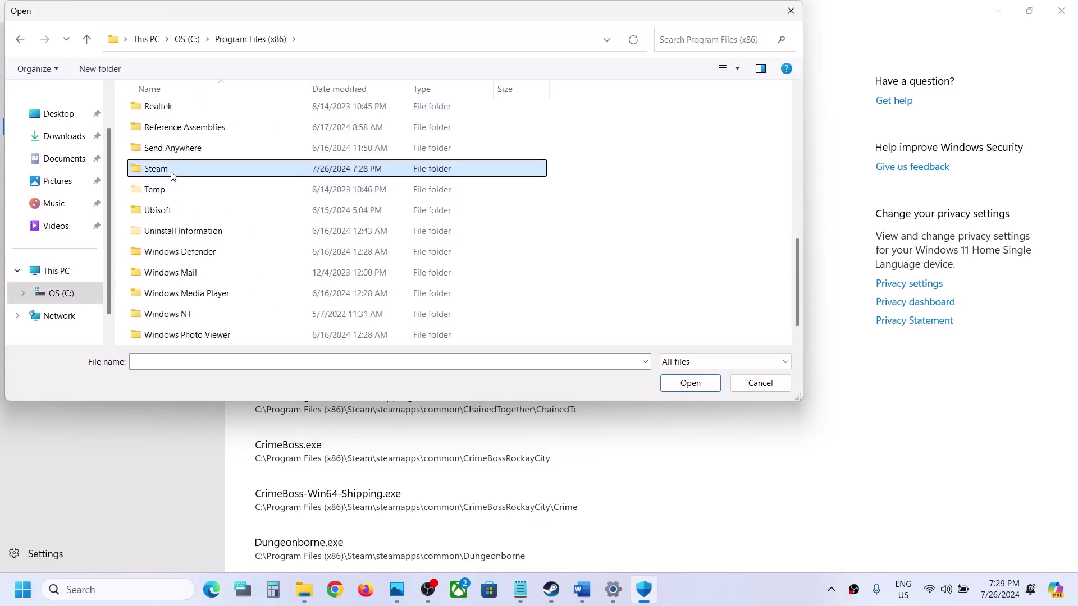
{"action": "double_click", "coordinate": [174, 189]}
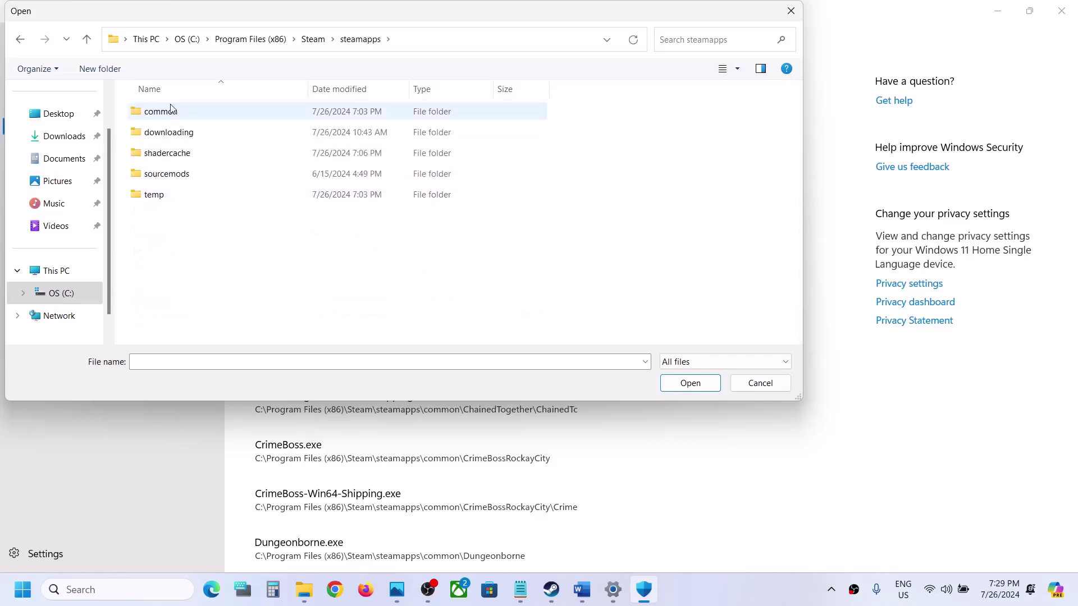
{"action": "double_click", "coordinate": [170, 110]}
{"action": "double_click", "coordinate": [197, 115]}
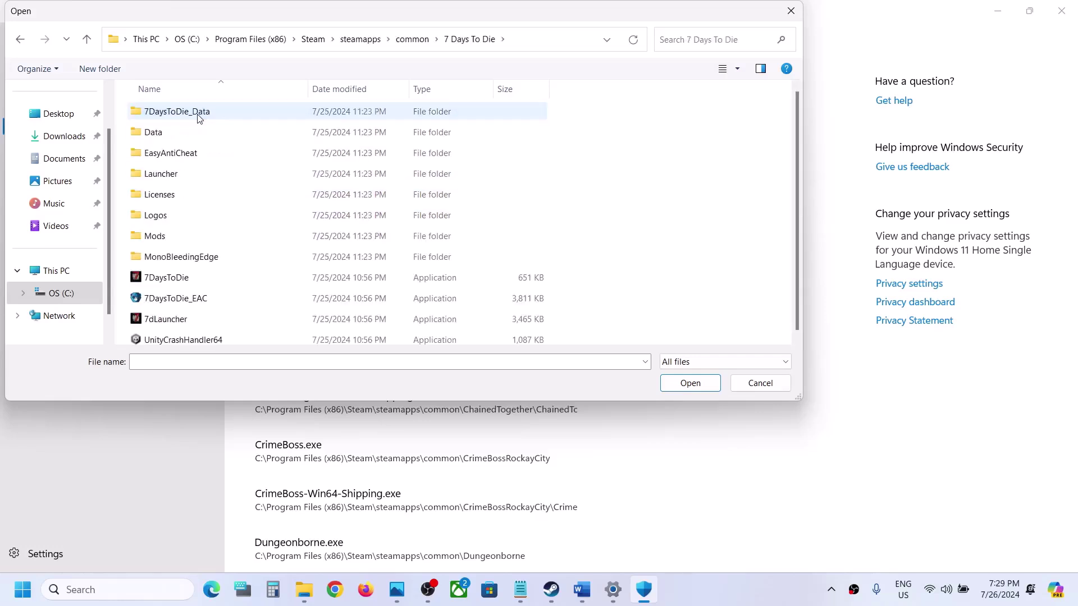
{"action": "left_click", "coordinate": [174, 281]}
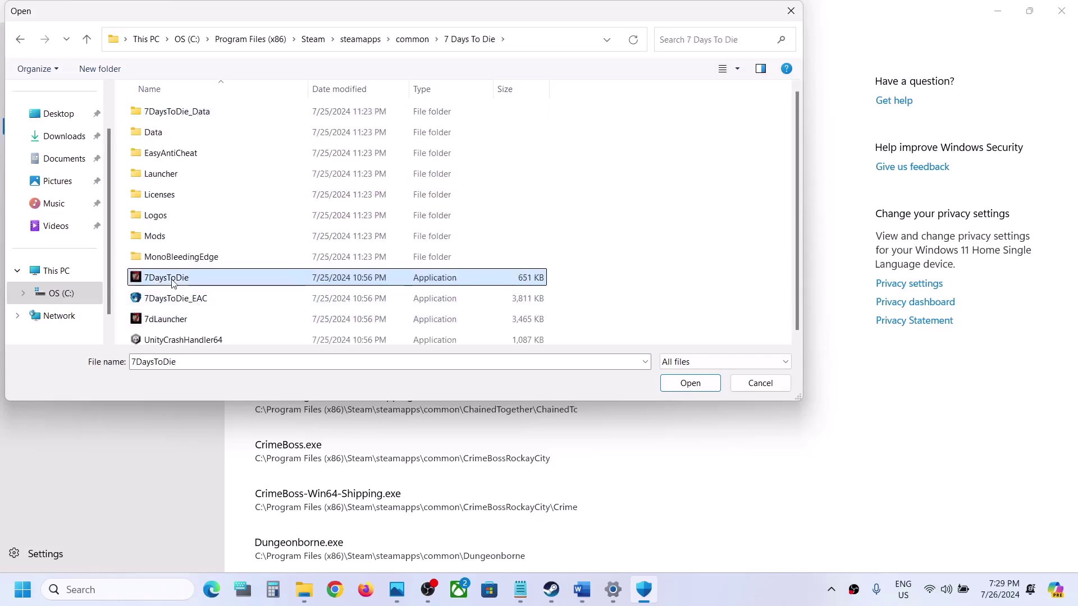
{"action": "left_click", "coordinate": [668, 381]}
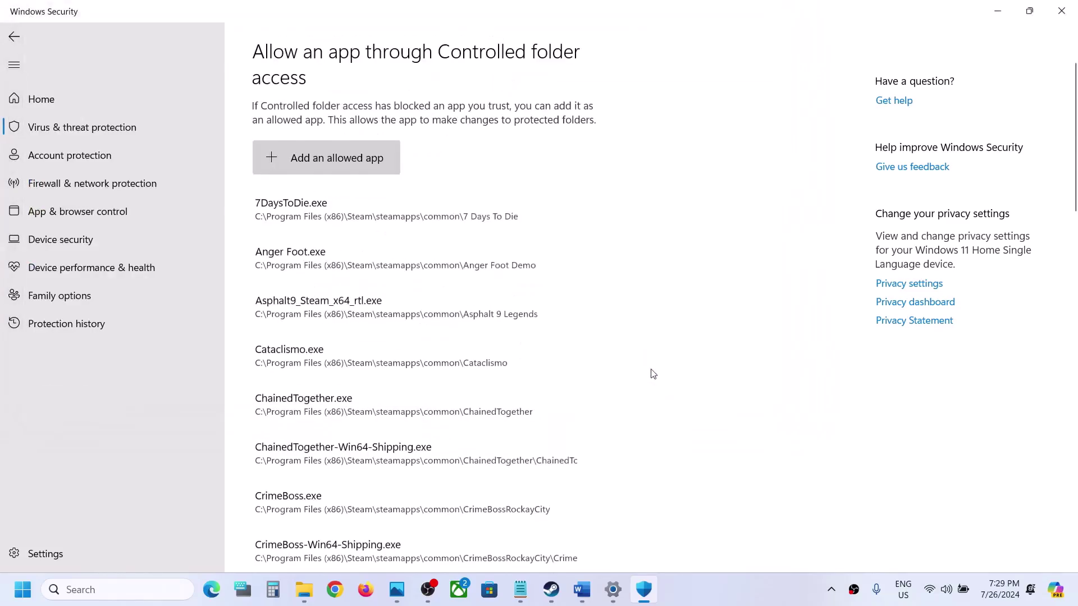
Add 7DaysToDie_EAC from the 7 Days To Die folder to the apps allowed through Controlled folder access
{"action": "left_click", "coordinate": [300, 160]}
{"action": "left_click", "coordinate": [318, 214]}
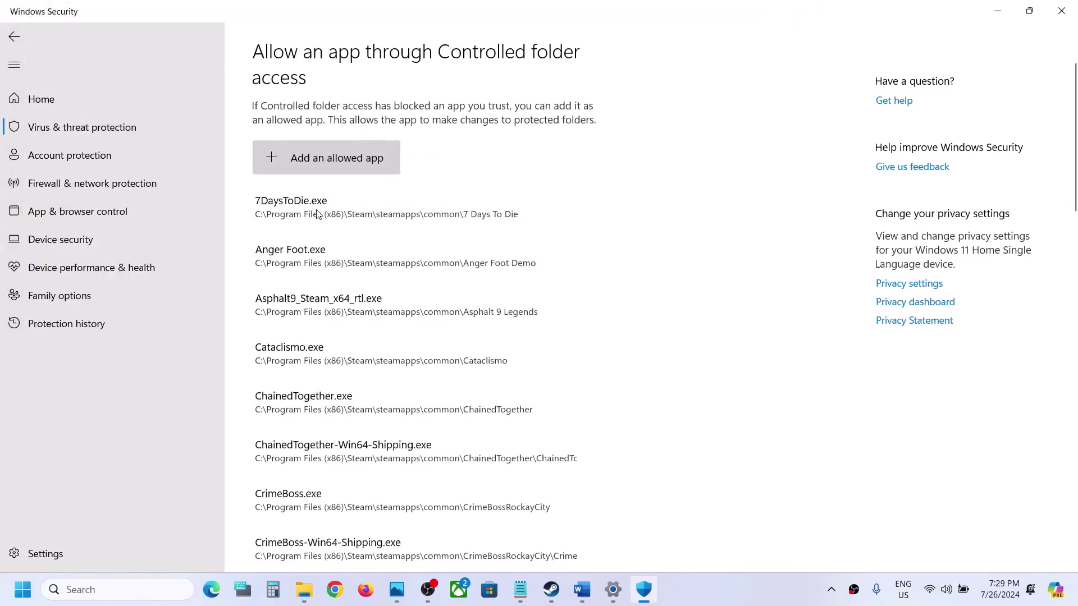
{"action": "left_click", "coordinate": [212, 305]}
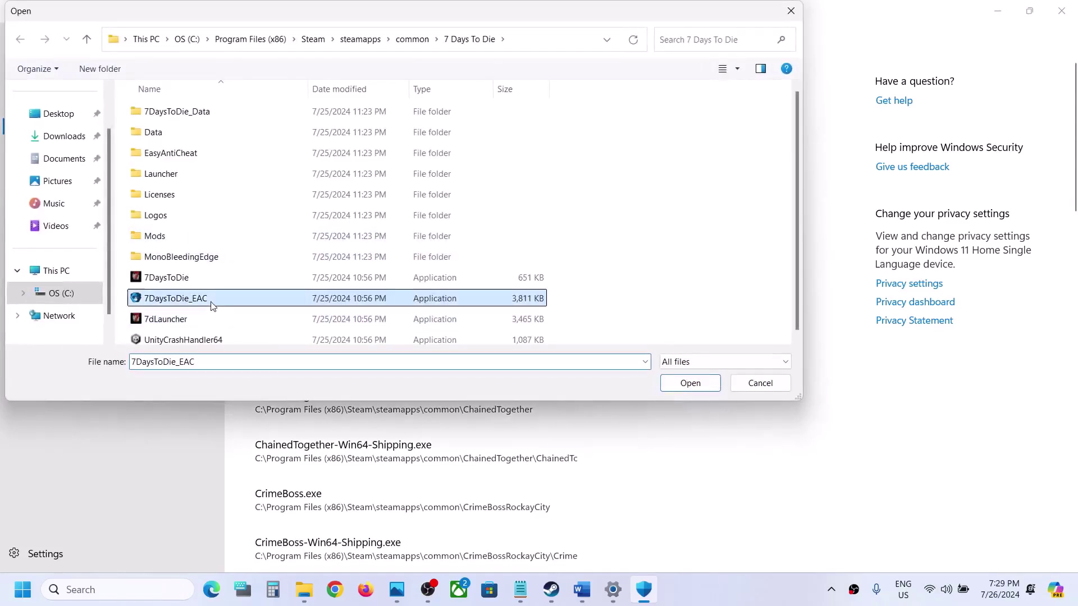
{"action": "left_click", "coordinate": [695, 382]}
Add 7dLauncher from the 7 Days To Die folder to the apps allowed through Controlled folder access
{"action": "left_click", "coordinate": [375, 167]}
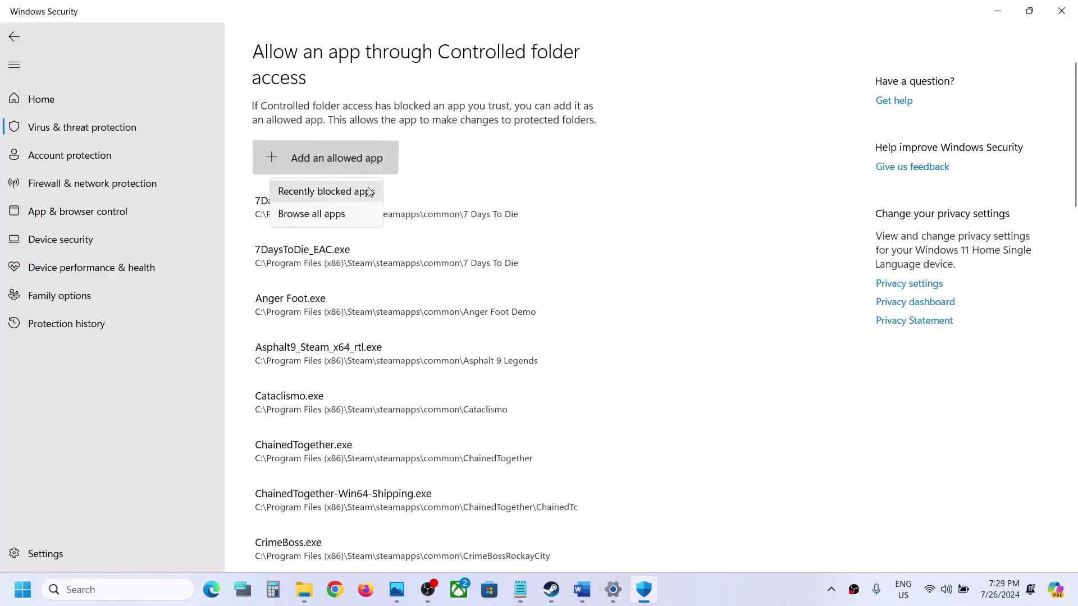
{"action": "left_click", "coordinate": [346, 214]}
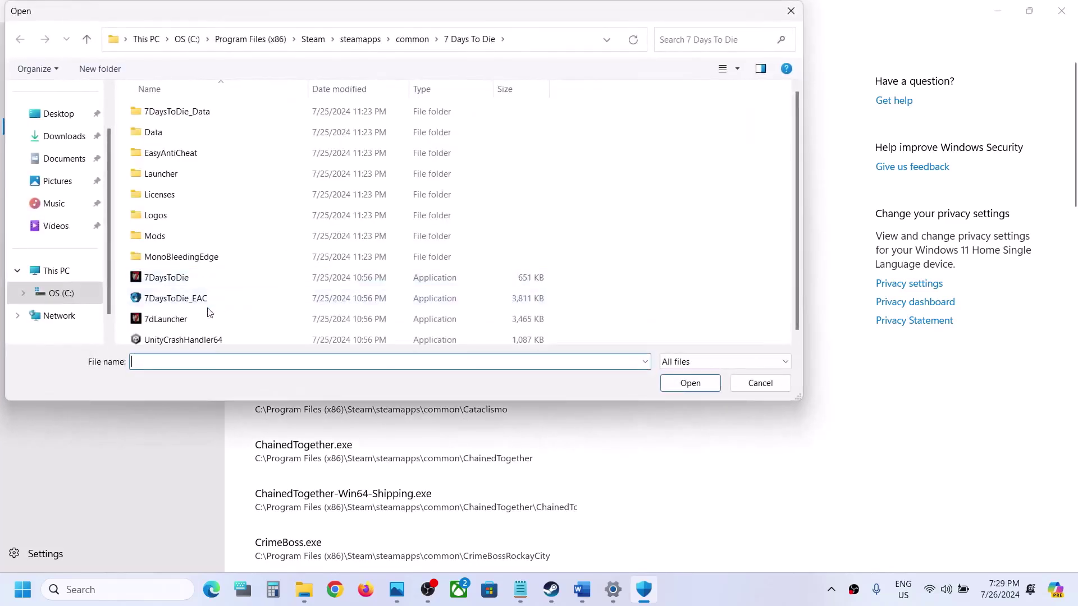
{"action": "left_click", "coordinate": [165, 319]}
{"action": "left_click", "coordinate": [682, 389]}
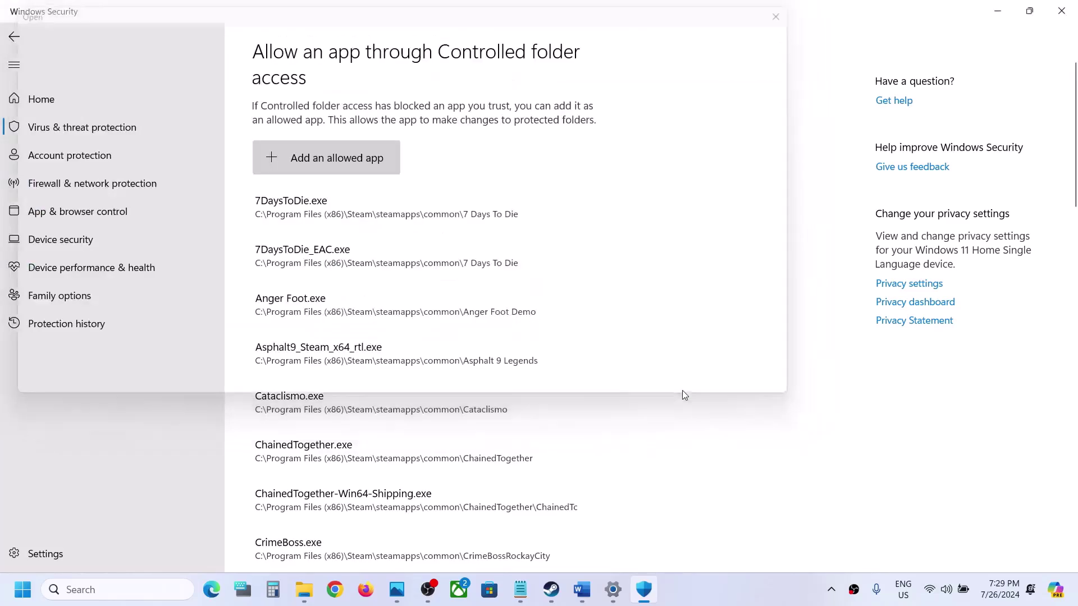
Open Control Panel and unlock the Windows Defender Firewall allowed apps list for changes
{"action": "left_click", "coordinate": [89, 589]}
{"action": "type", "text": "control"}
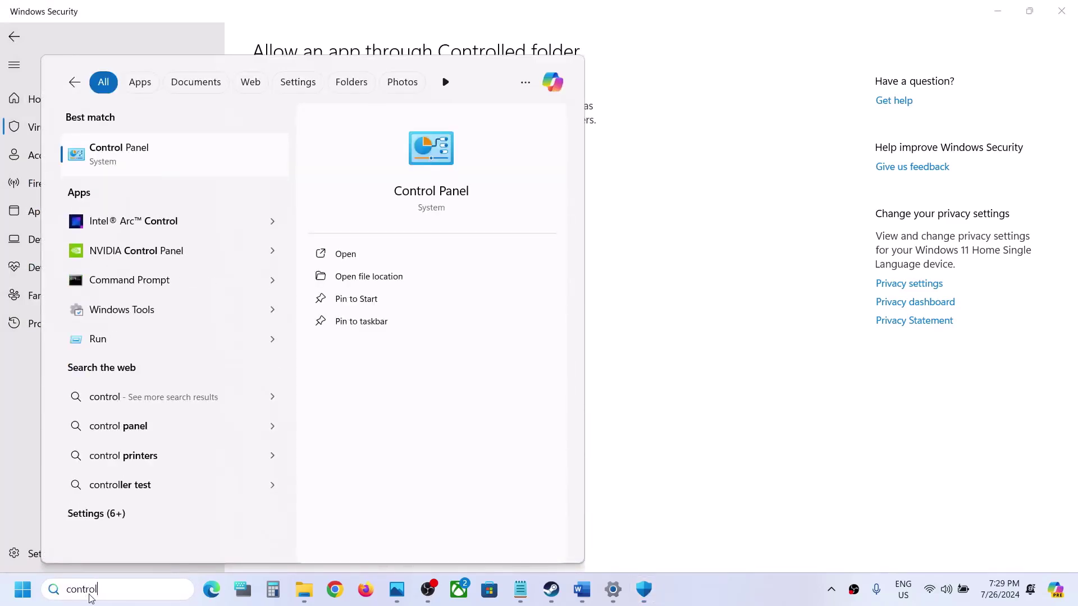
{"action": "key", "text": "Return"}
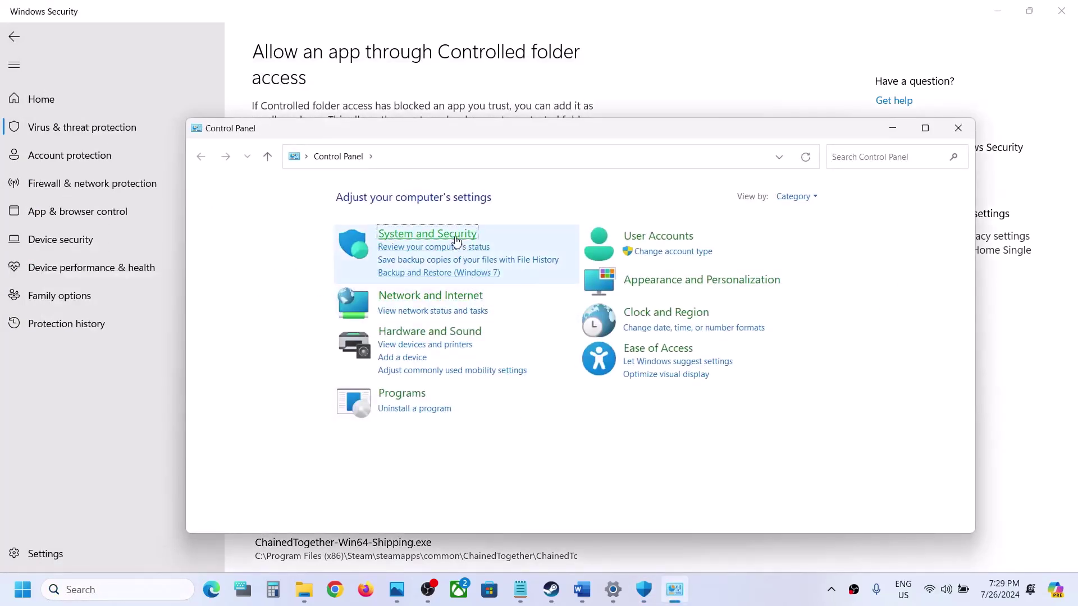
{"action": "left_click", "coordinate": [415, 233]}
{"action": "left_click", "coordinate": [417, 245]}
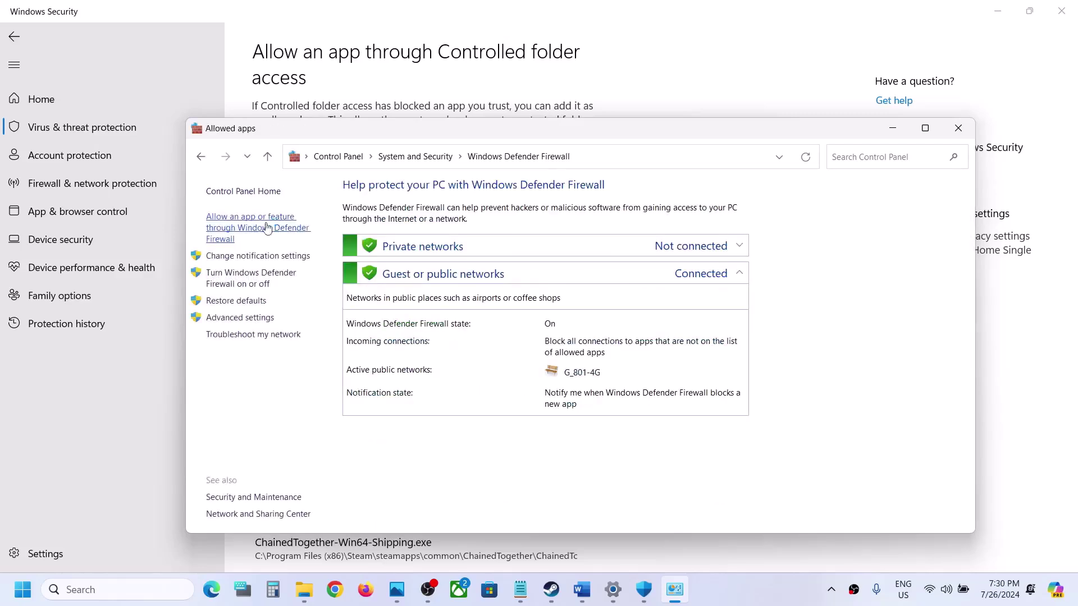
{"action": "left_click", "coordinate": [267, 228]}
{"action": "left_click", "coordinate": [737, 232]}
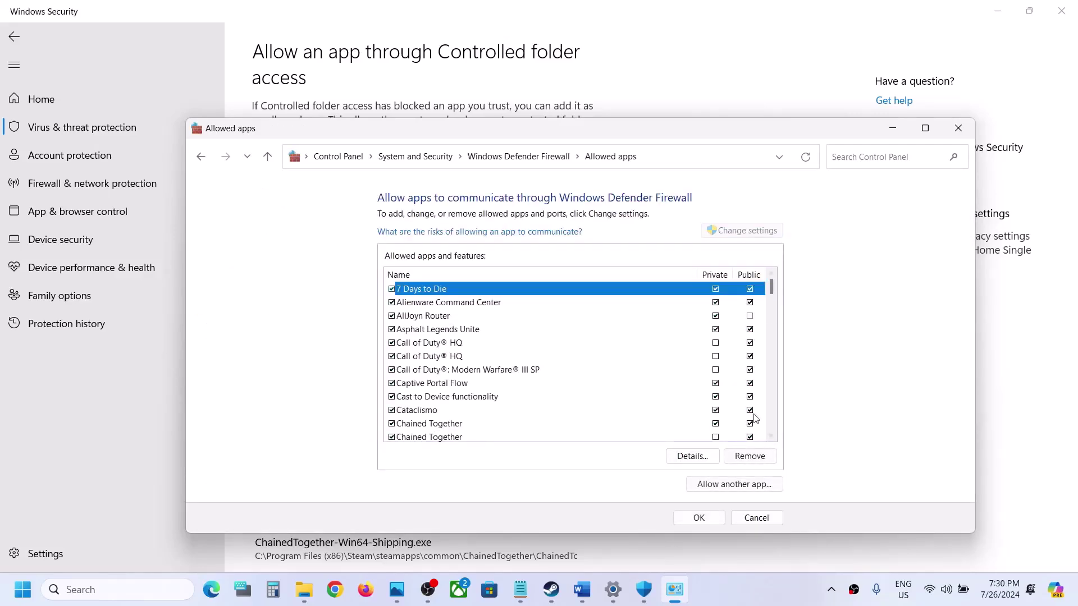
Add 7DaysToDie from Steam's common\7 Days To Die folder to the firewall's allowed apps
{"action": "left_click", "coordinate": [732, 484]}
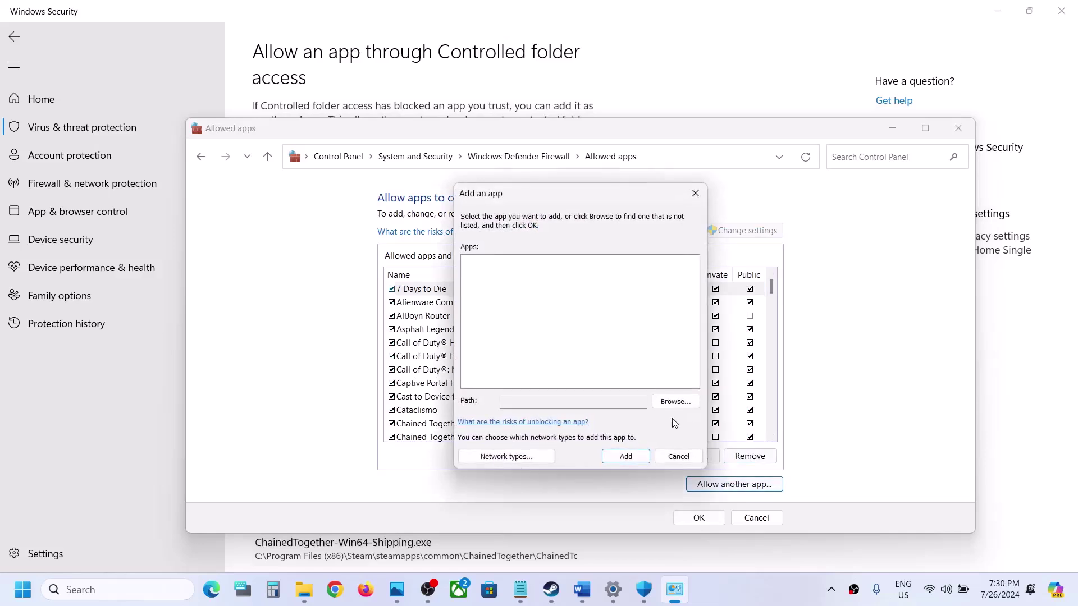
{"action": "left_click", "coordinate": [672, 407]}
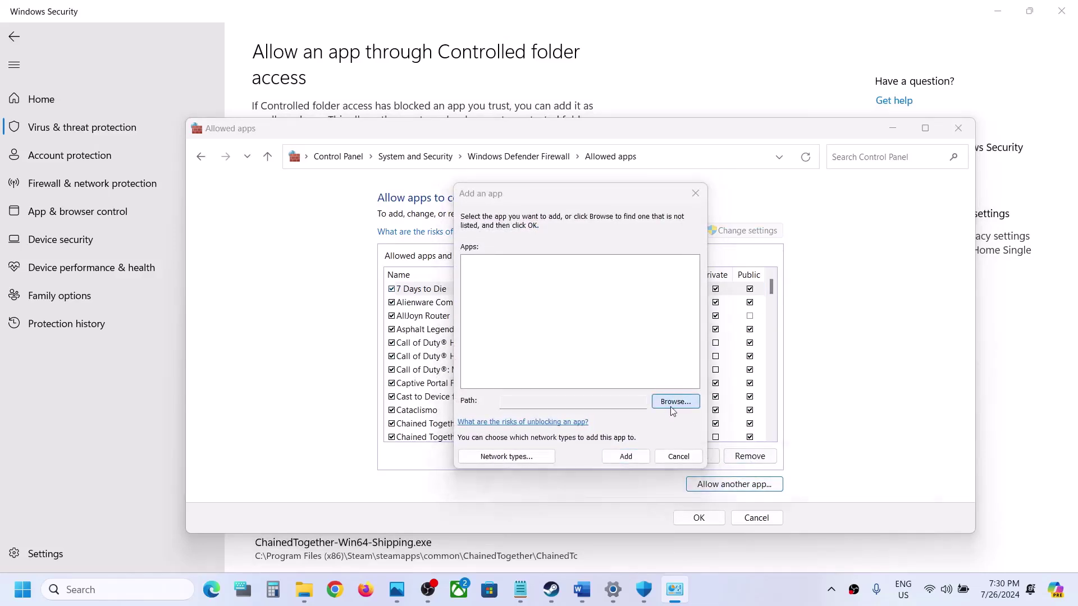
{"action": "left_click", "coordinate": [602, 231]}
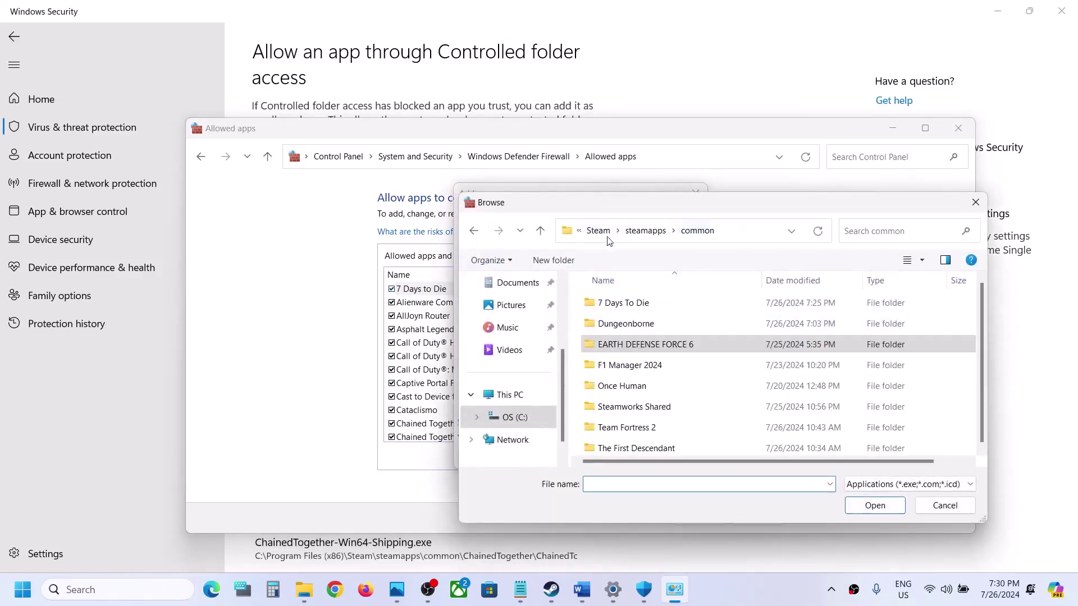
{"action": "double_click", "coordinate": [625, 300]}
{"action": "scroll", "coordinate": [630, 359], "scroll_direction": "down", "scroll_amount": 2}
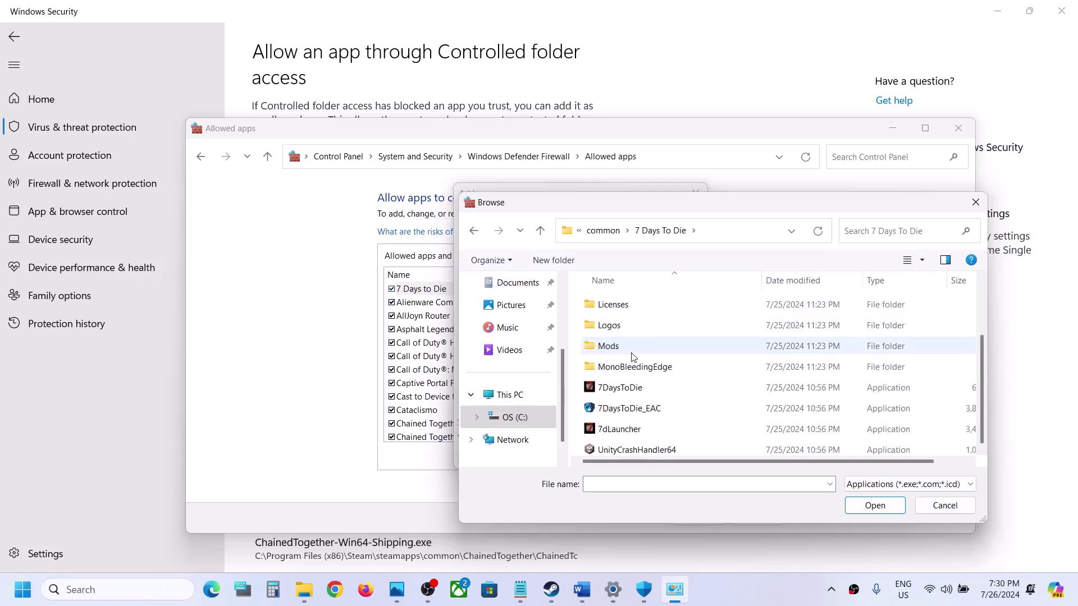
{"action": "left_click", "coordinate": [631, 384]}
{"action": "left_click", "coordinate": [880, 510]}
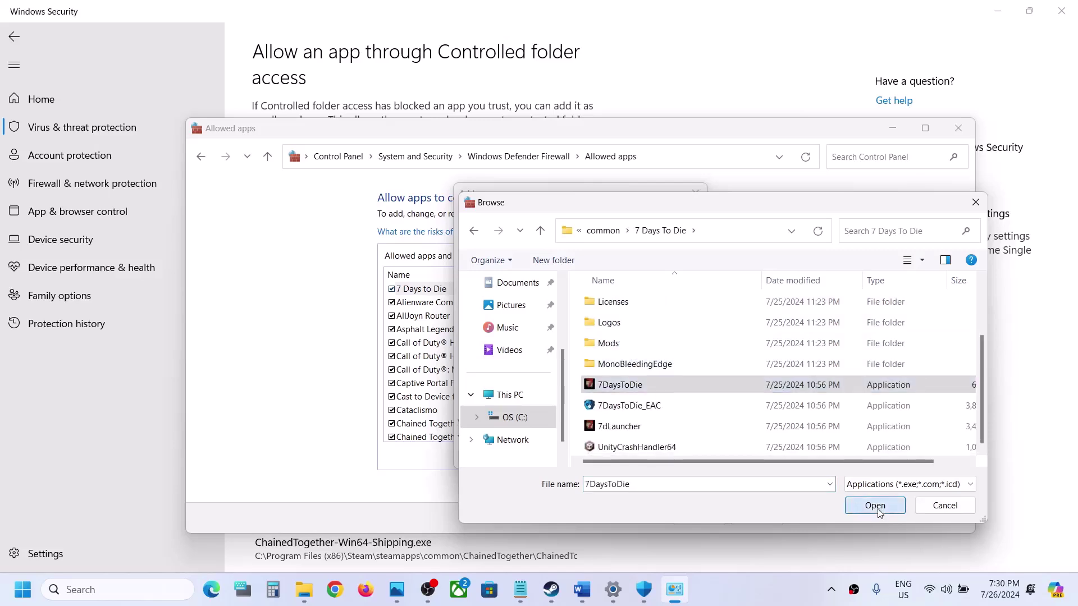
{"action": "left_click", "coordinate": [625, 456]}
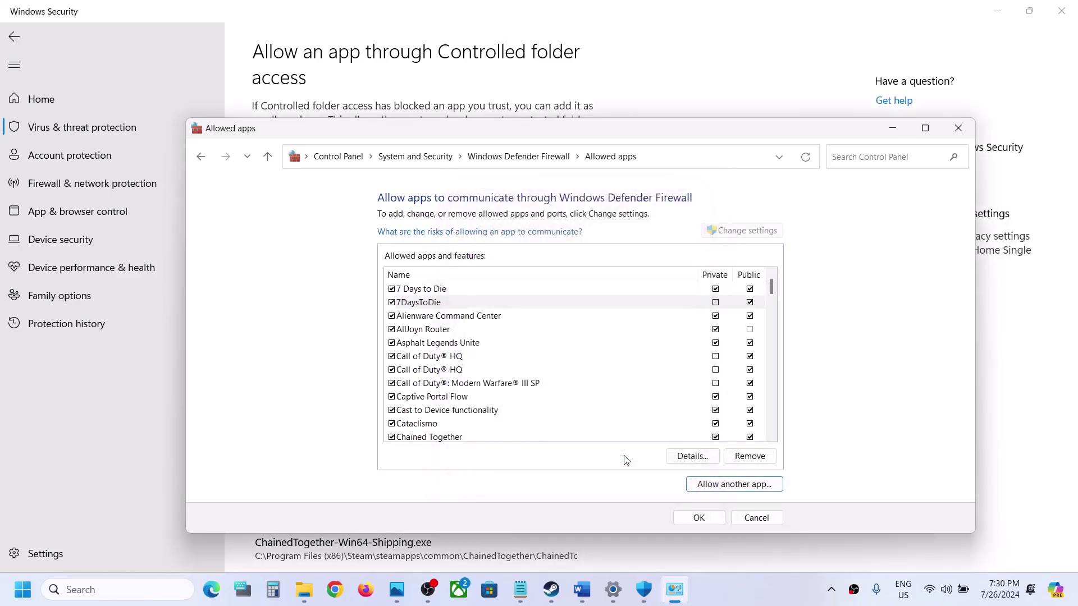
Add 7DaysToDie_EAC from the 7 Days To Die folder to the firewall's allowed apps
{"action": "left_click", "coordinate": [739, 486]}
{"action": "left_click", "coordinate": [670, 402]}
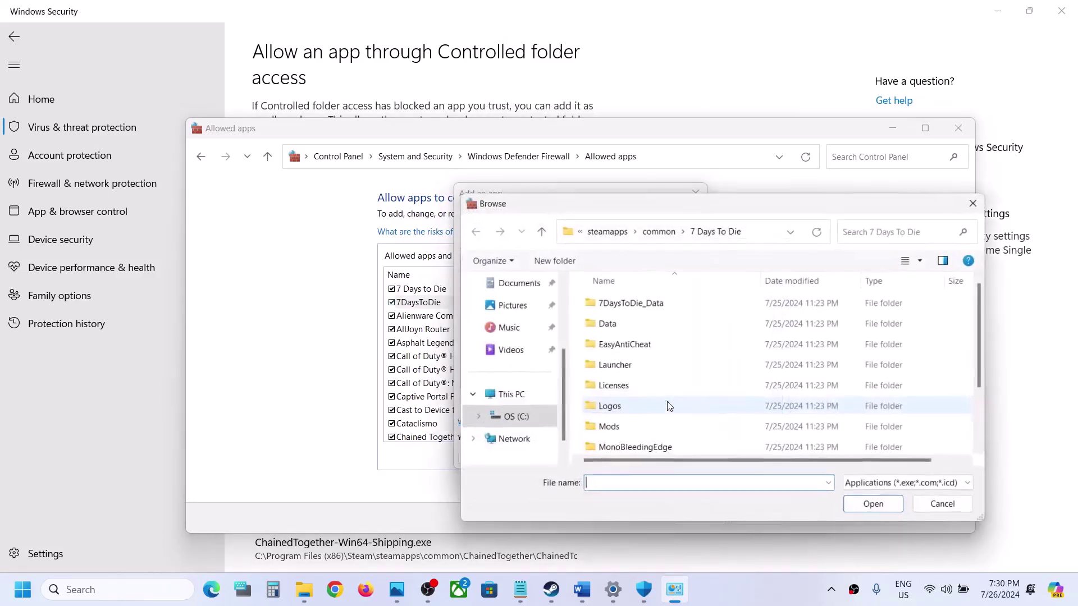
{"action": "scroll", "coordinate": [640, 387], "scroll_direction": "down", "scroll_amount": 2}
{"action": "left_click", "coordinate": [642, 404]}
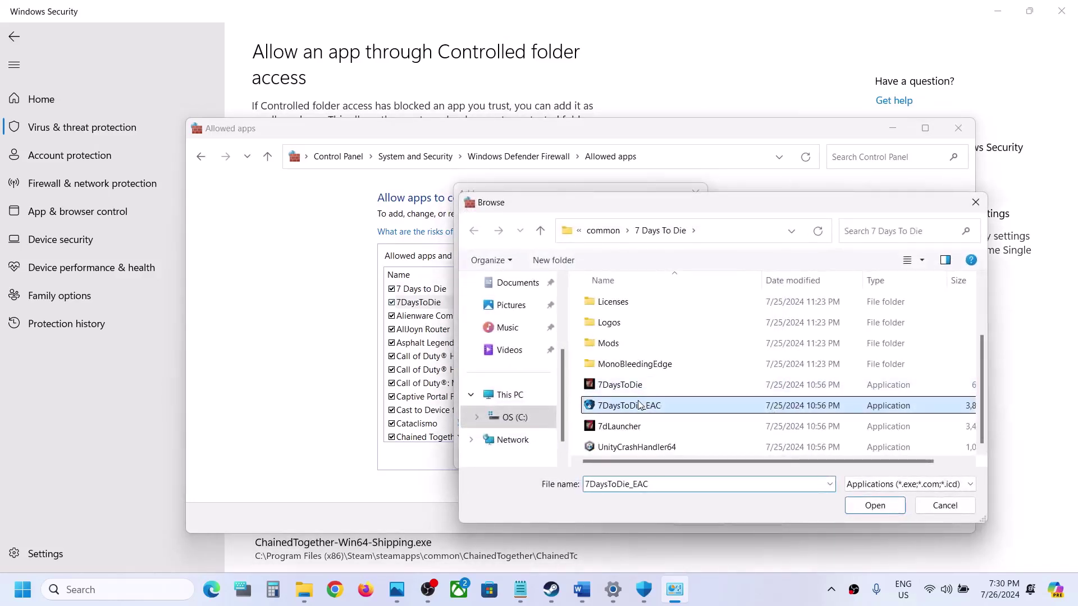
{"action": "left_click", "coordinate": [870, 505]}
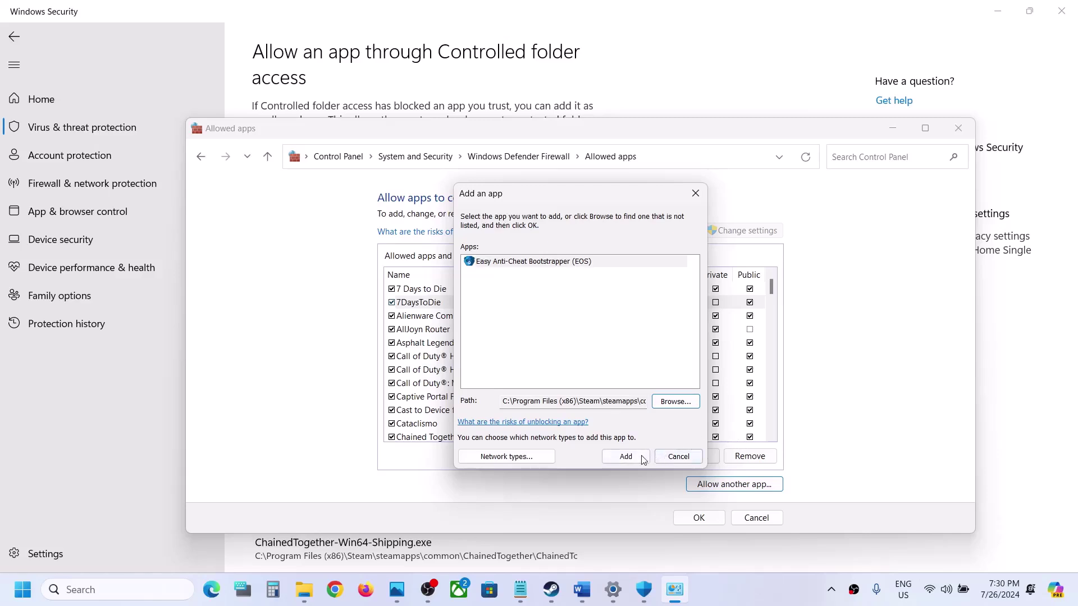
{"action": "left_click", "coordinate": [644, 459]}
Try to add 7dLauncher from the 7 Days To Die folder to the firewall's allowed apps
{"action": "left_click", "coordinate": [726, 484]}
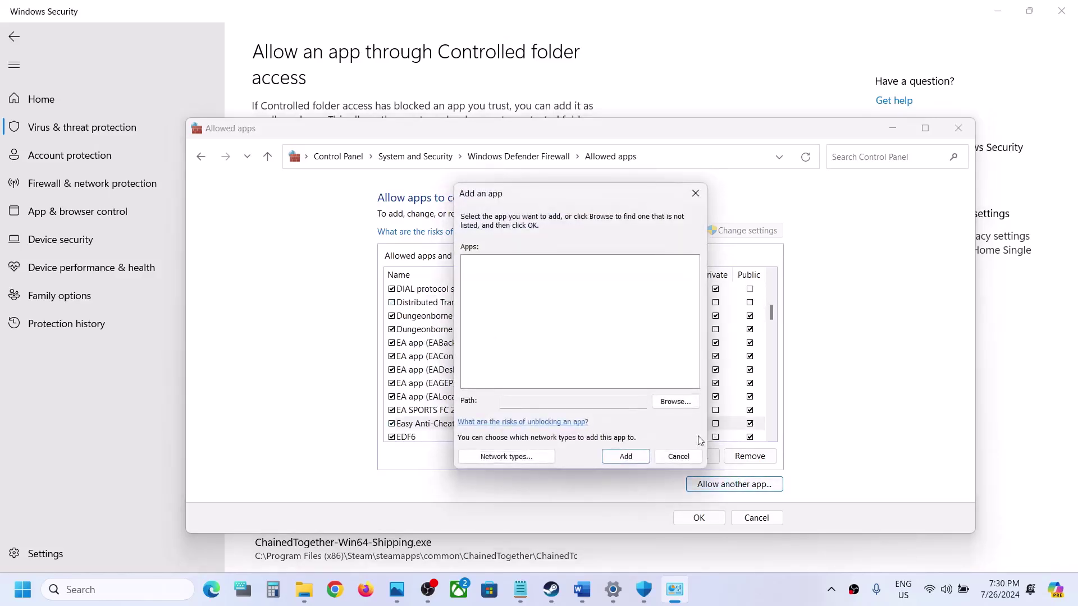
{"action": "left_click", "coordinate": [675, 401]}
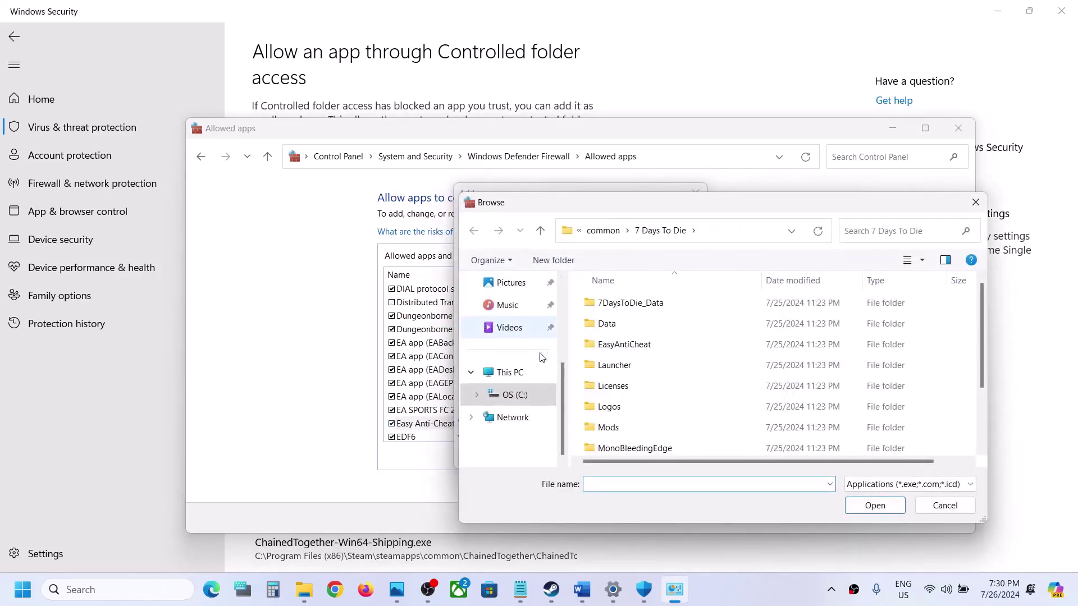
{"action": "scroll", "coordinate": [657, 393], "scroll_direction": "down", "scroll_amount": 2}
{"action": "left_click", "coordinate": [620, 428]}
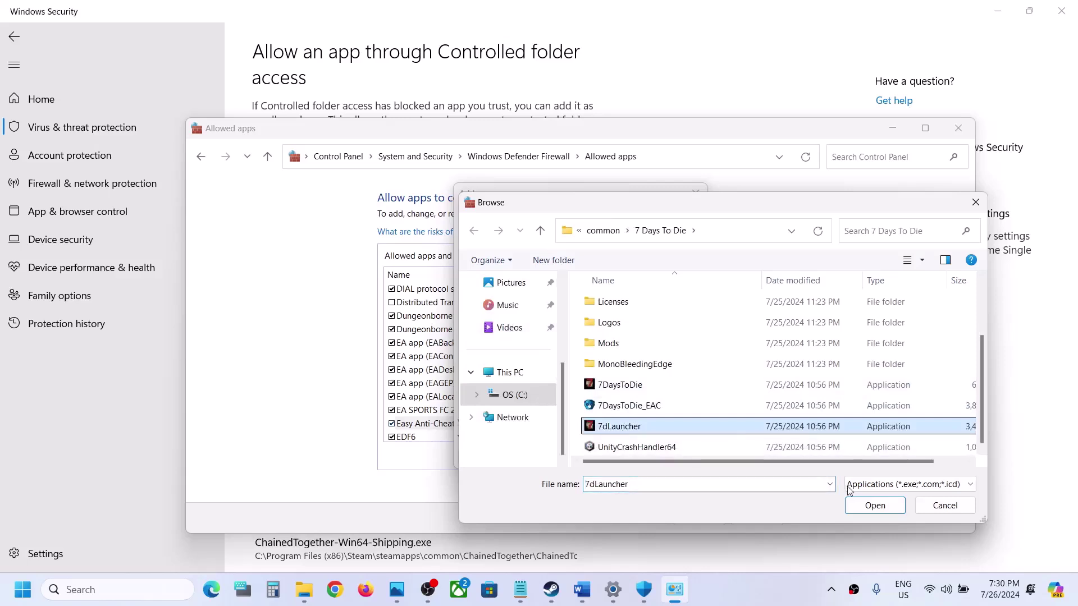
{"action": "left_click", "coordinate": [861, 508]}
{"action": "left_click", "coordinate": [626, 457]}
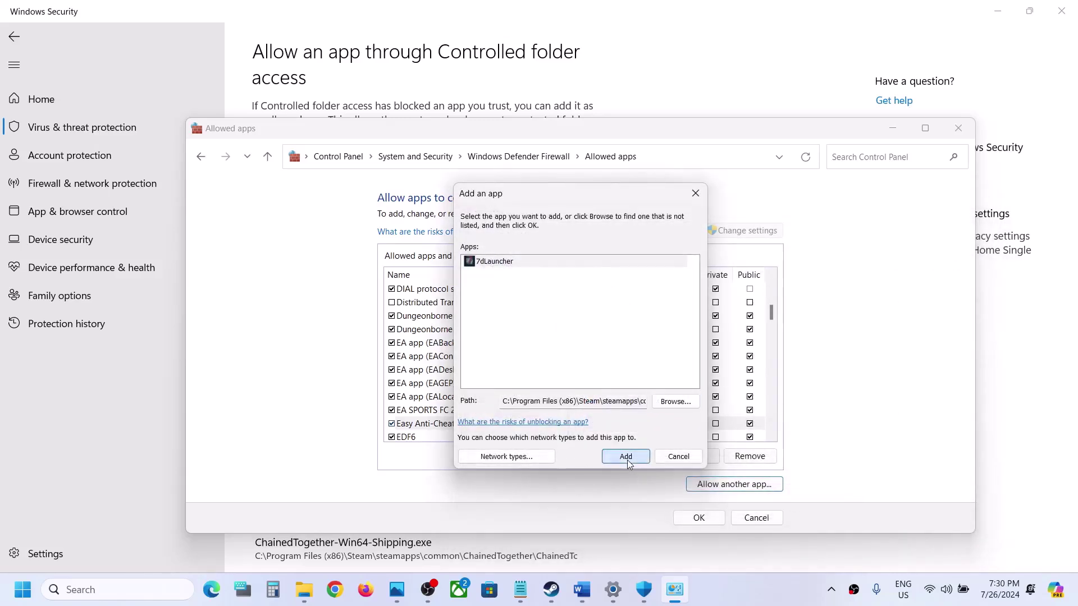
{"action": "left_click", "coordinate": [617, 345]}
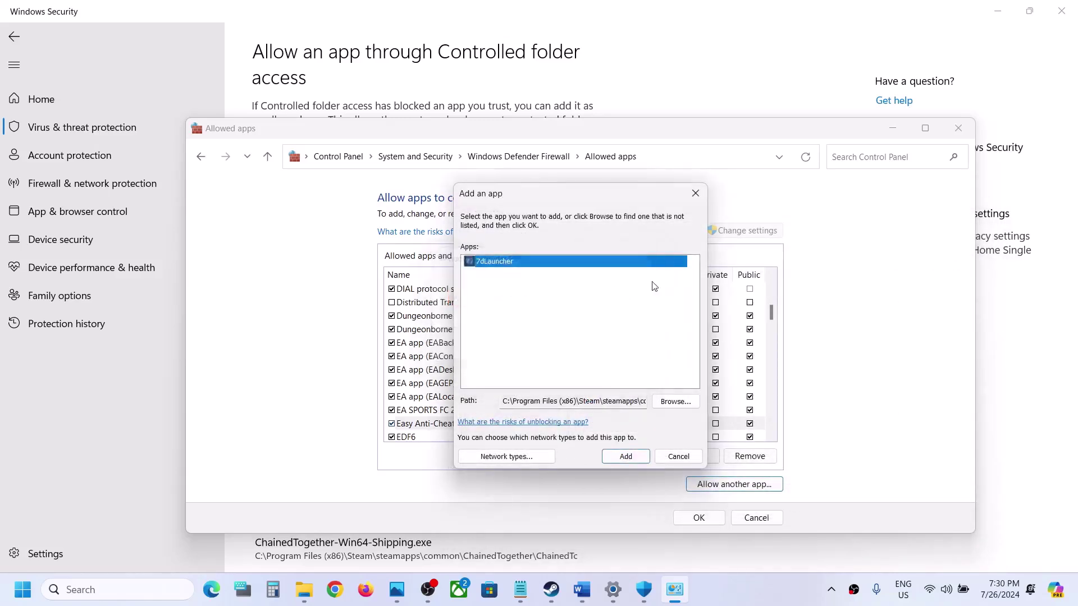
{"action": "left_click", "coordinate": [696, 193]}
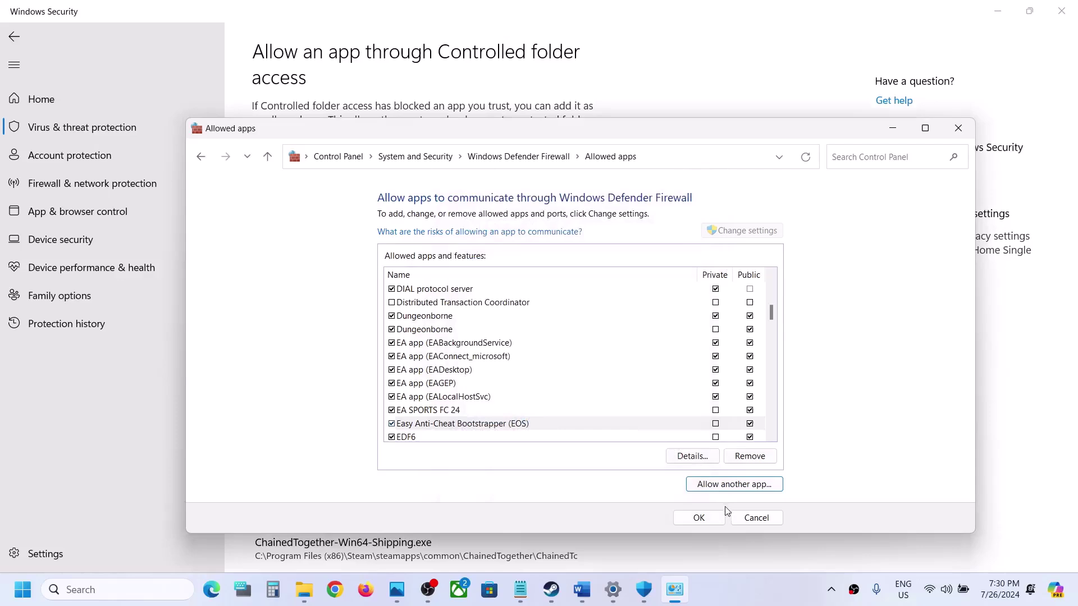
Save the firewall's allowed apps list and close the firewall, Windows Security and settings windows
{"action": "left_click", "coordinate": [698, 517]}
{"action": "left_click", "coordinate": [958, 127]}
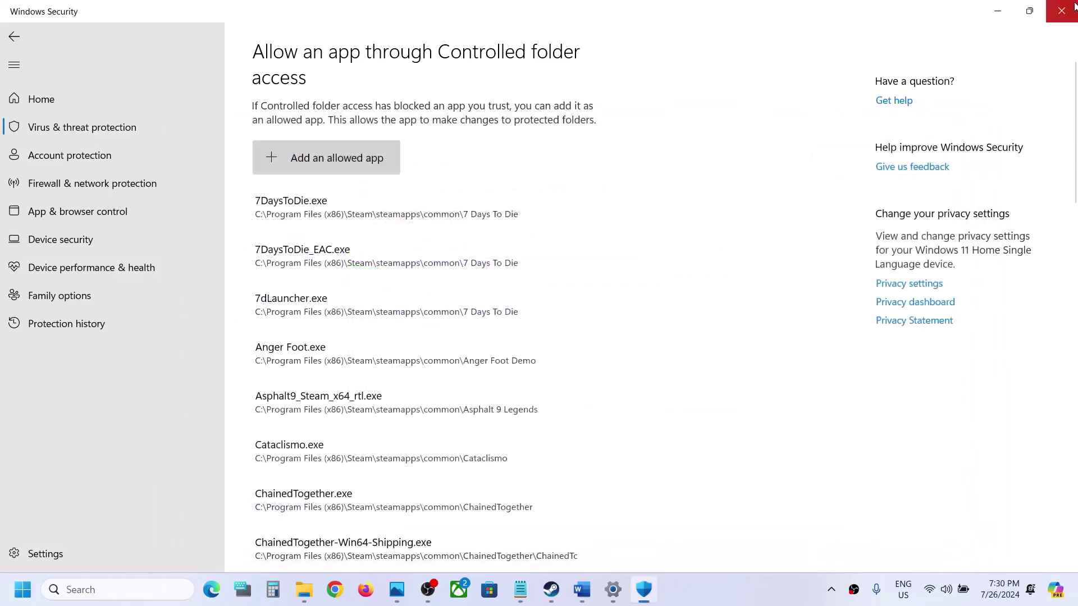
{"action": "left_click", "coordinate": [1064, 11]}
{"action": "left_click", "coordinate": [1060, 12]}
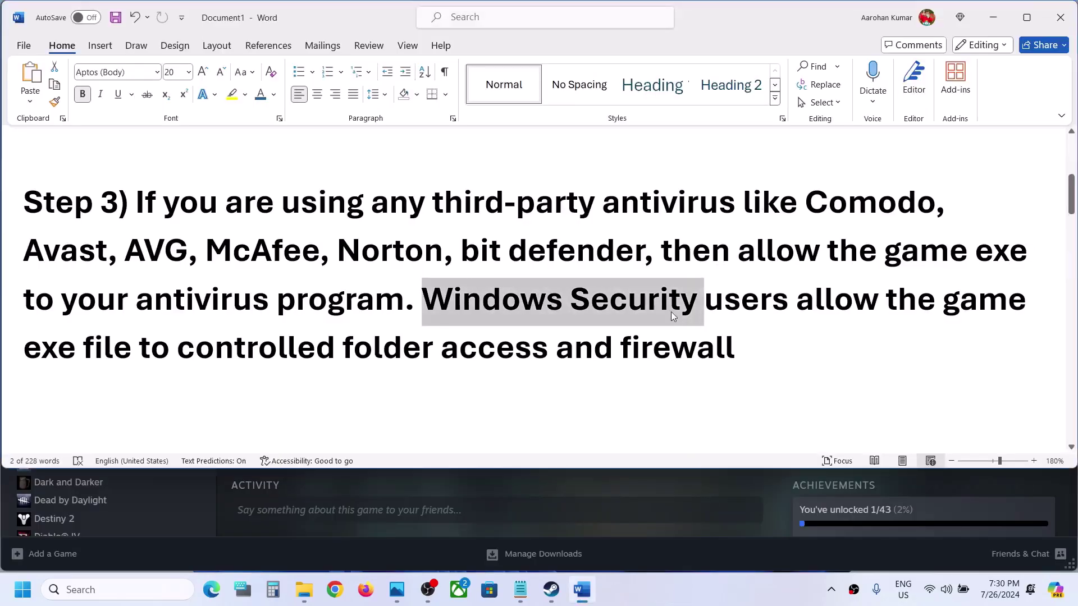
Review Step 4 of the Word document on clean graphics driver installation, highlighting the instruction and the NVIDIA and AMD links
{"action": "scroll", "coordinate": [672, 312], "scroll_direction": "down", "scroll_amount": 3}
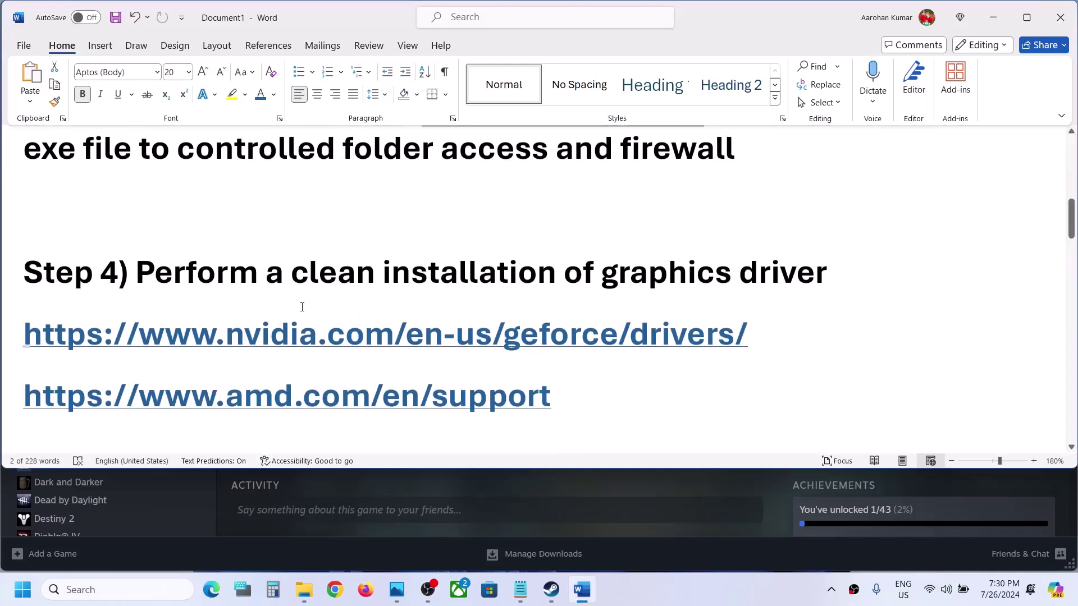
{"action": "left_click_drag", "start_coordinate": [774, 229], "coordinate": [757, 275]}
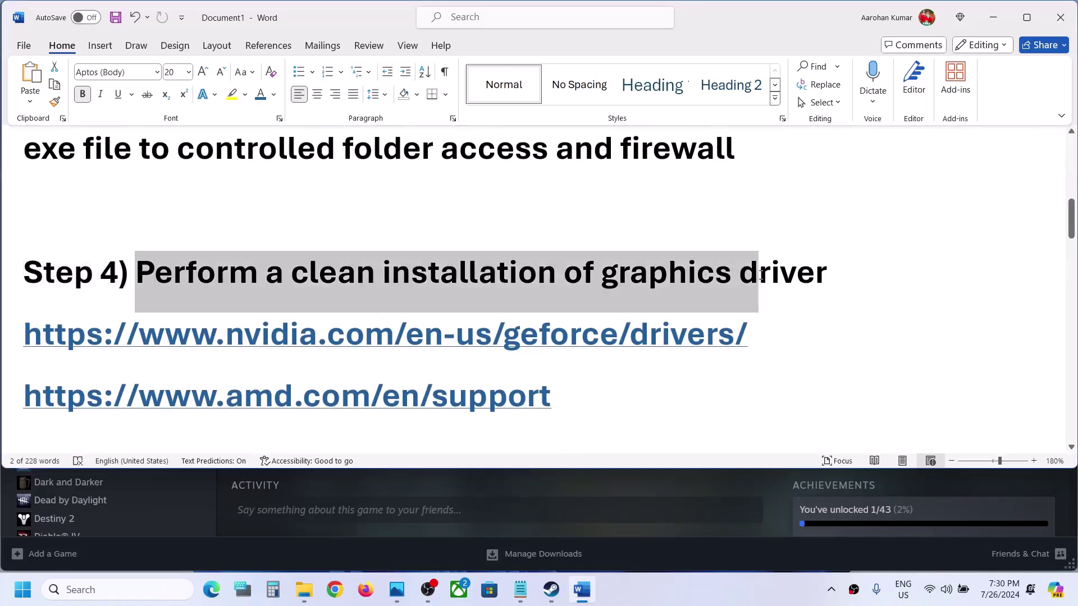
{"action": "left_click_drag", "start_coordinate": [306, 345], "coordinate": [628, 339]}
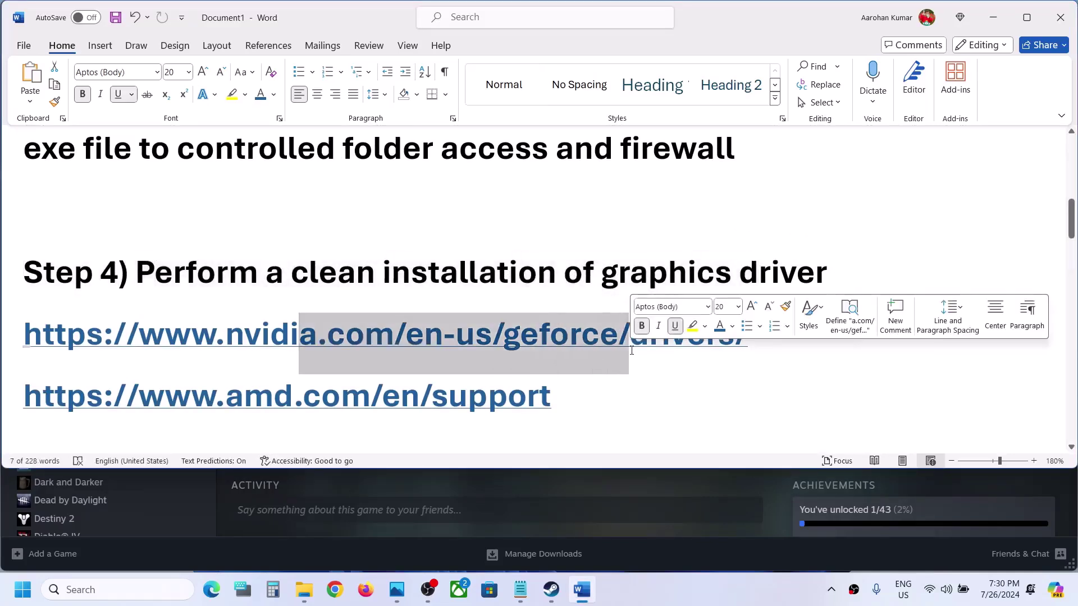
{"action": "left_click_drag", "start_coordinate": [190, 395], "coordinate": [488, 396]}
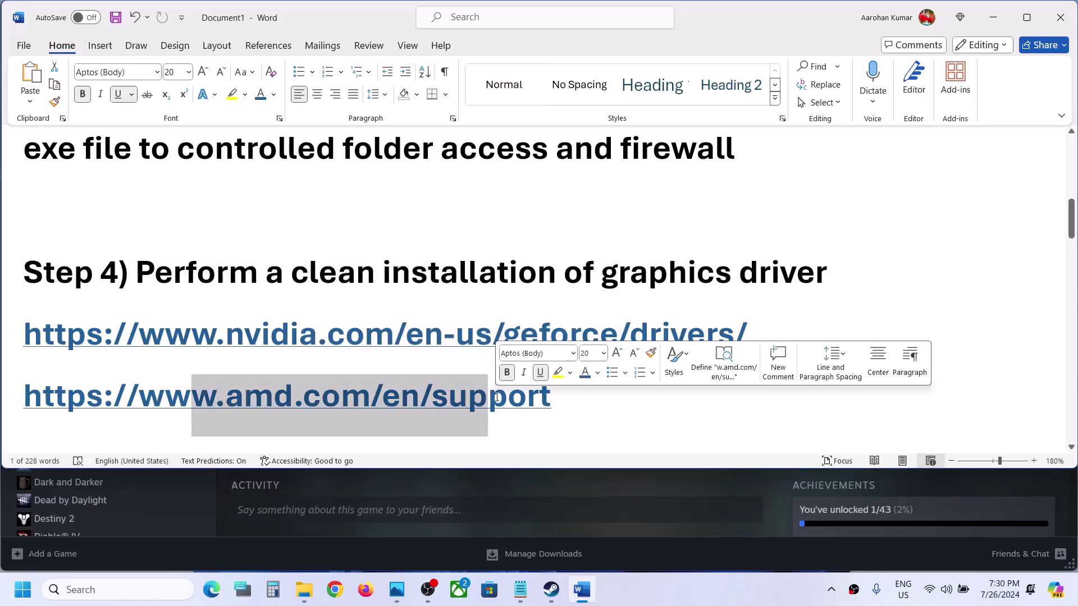
{"action": "left_click", "coordinate": [654, 493]}
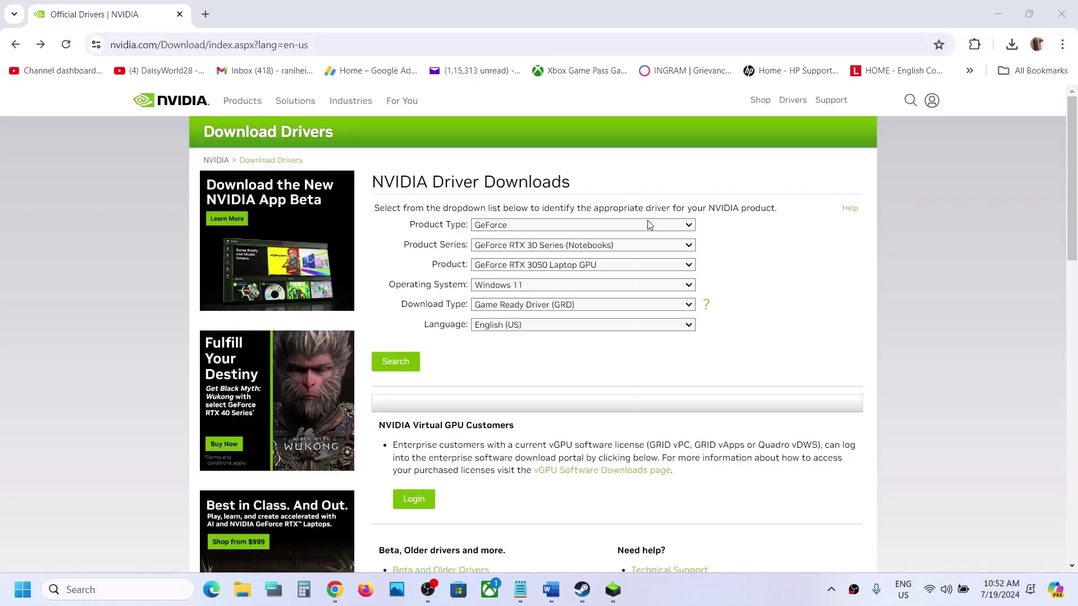
Search NVIDIA's driver downloads for product type GeForce, series GeForce RTX 30 Series (Notebooks), product GeForce RTX 3050 Laptop GPU, operating system Windows 11
{"action": "left_click", "coordinate": [564, 228]}
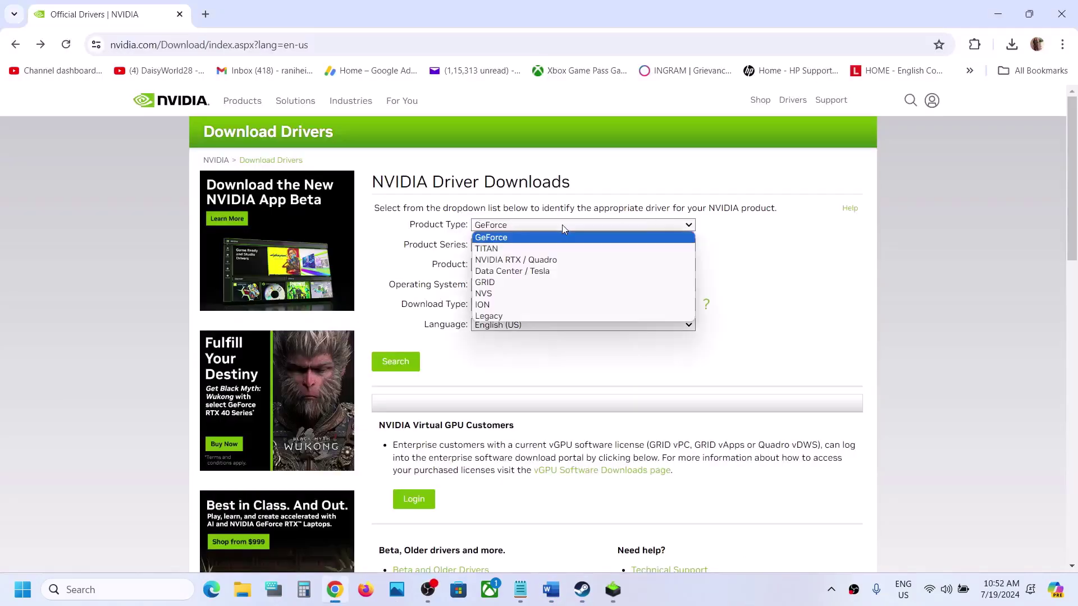
{"action": "left_click", "coordinate": [522, 238]}
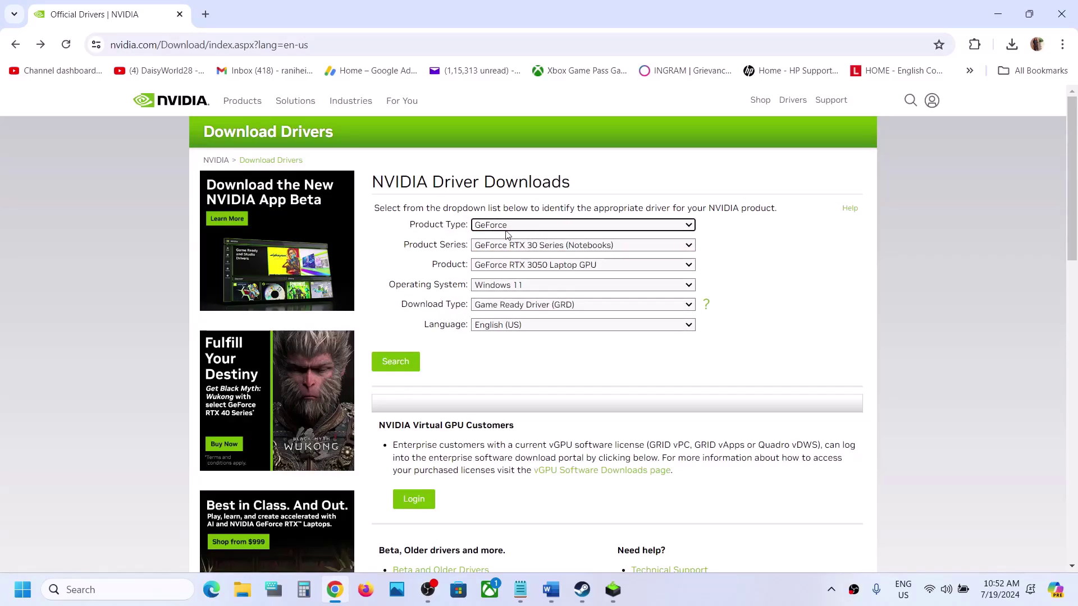
{"action": "left_click", "coordinate": [525, 248]}
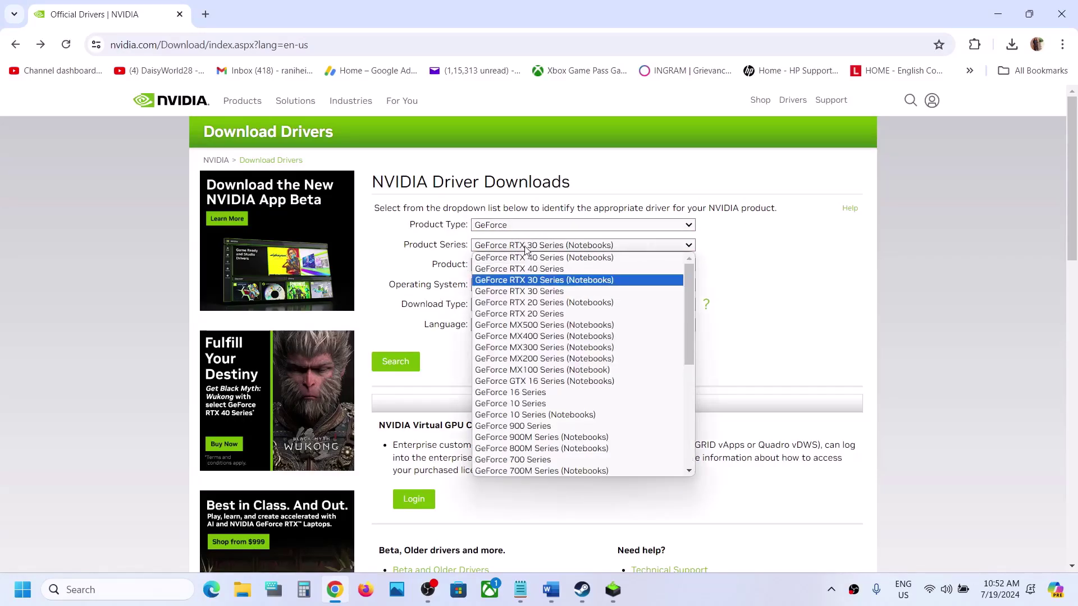
{"action": "left_click", "coordinate": [559, 280]}
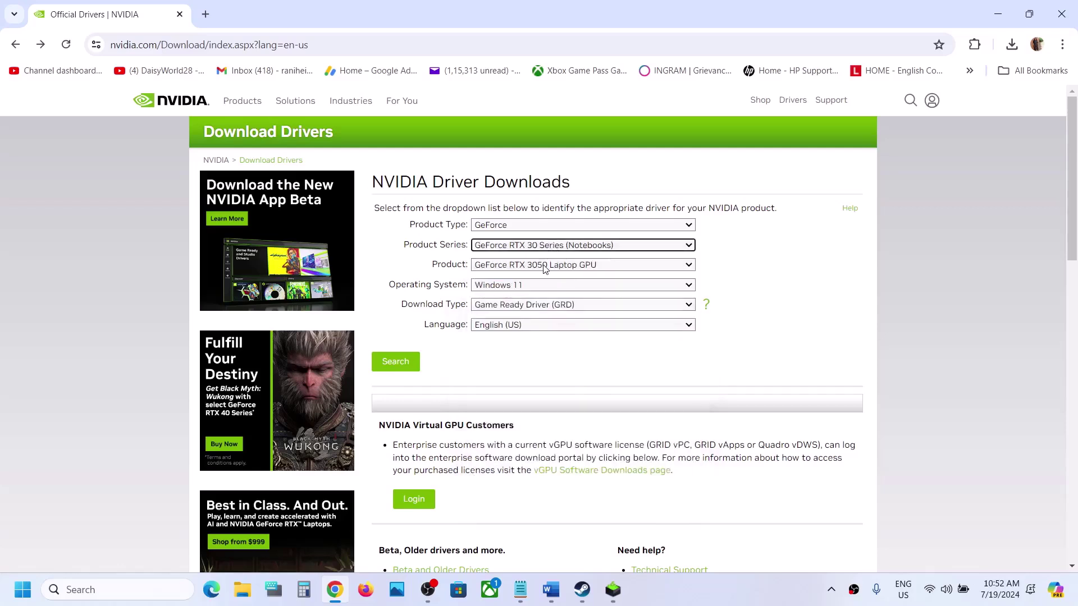
{"action": "left_click", "coordinate": [545, 267]}
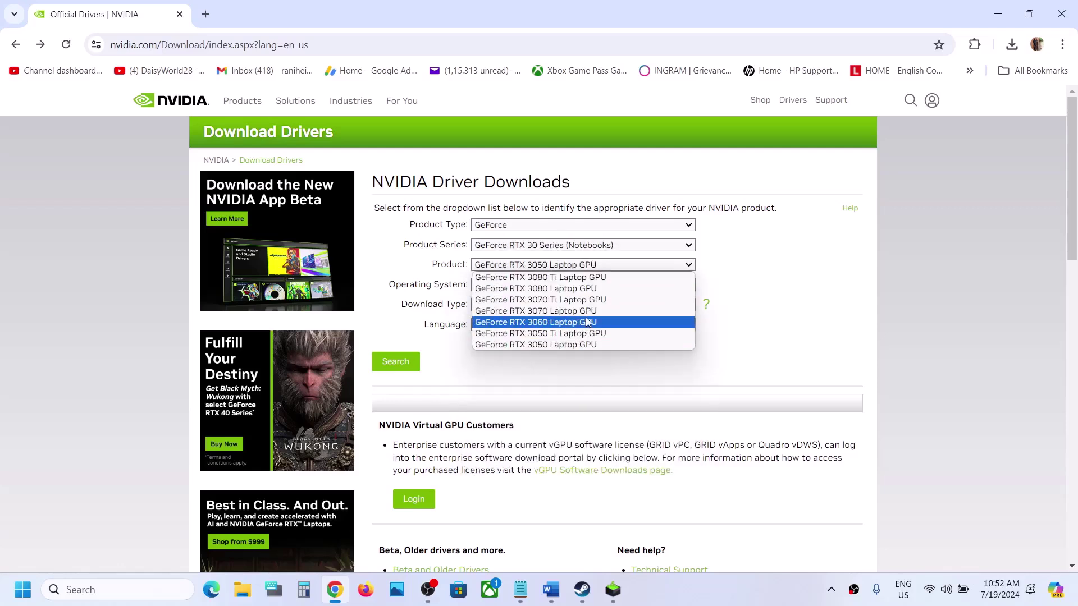
{"action": "left_click", "coordinate": [576, 345]}
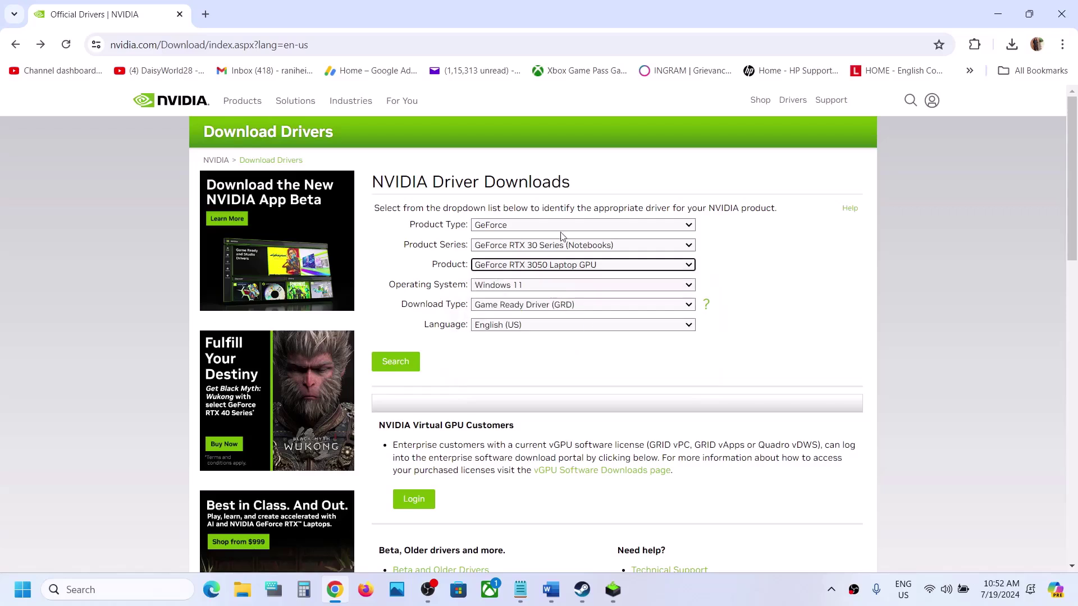
{"action": "left_click", "coordinate": [524, 286]}
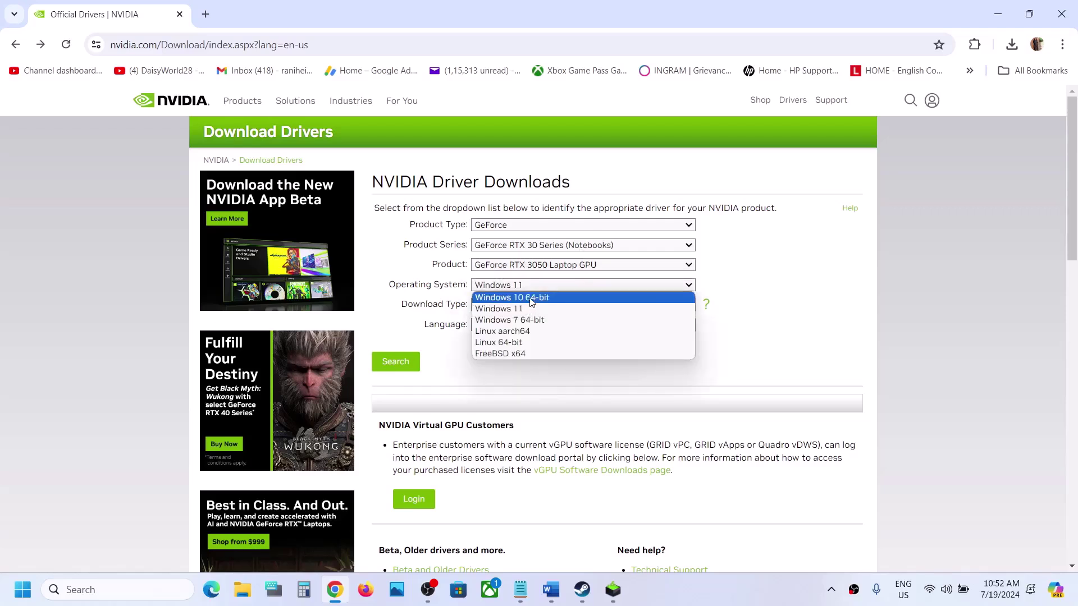
{"action": "left_click", "coordinate": [558, 308]}
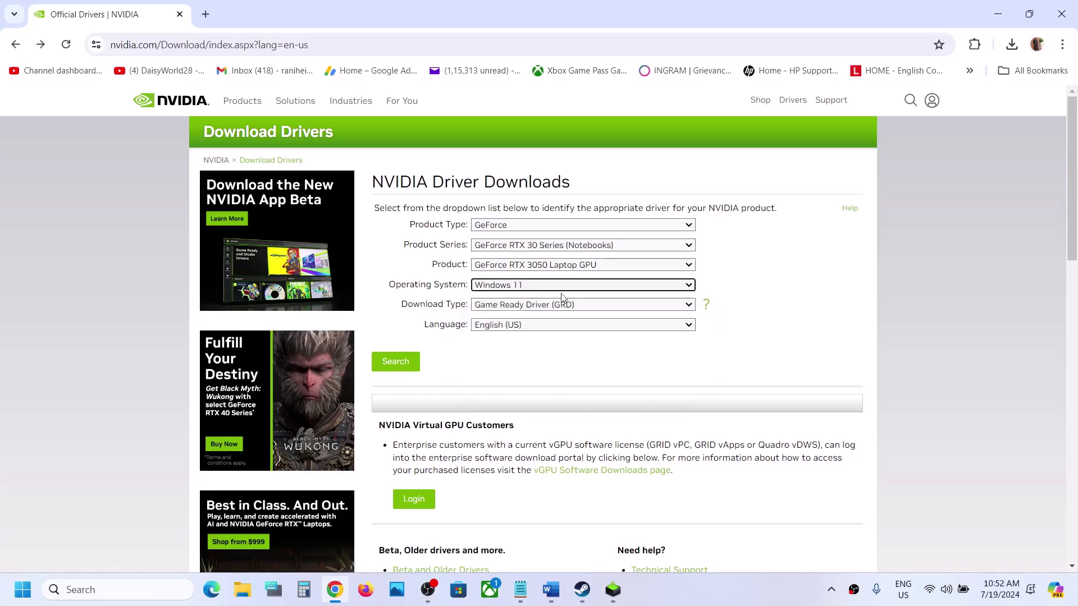
{"action": "left_click", "coordinate": [396, 362]}
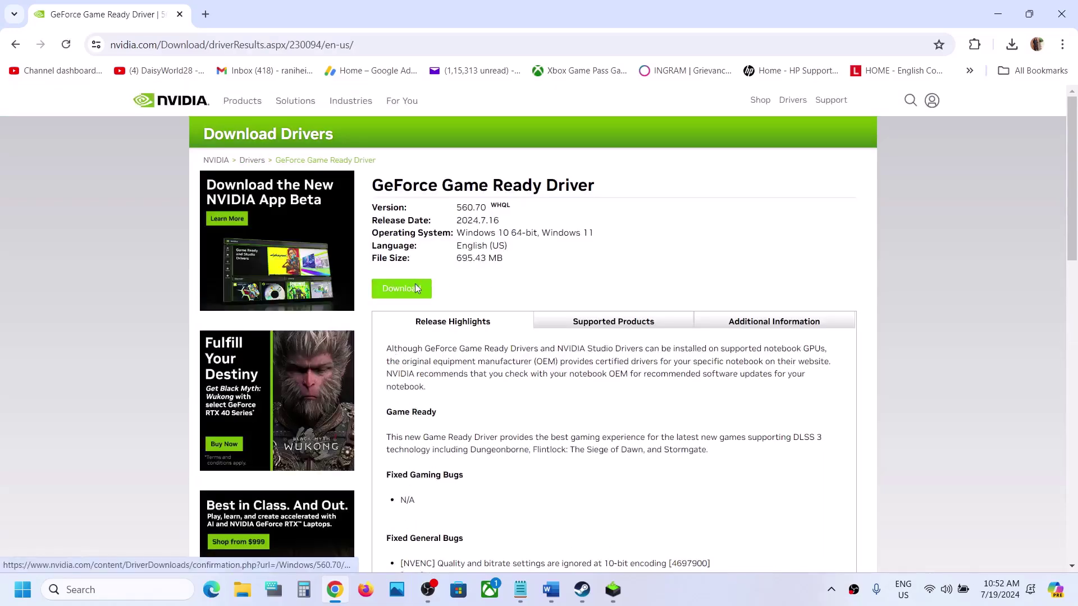
Download the GeForce Game Ready Driver and launch the already downloaded installer 560.70-notebook-win10-win11-64bit-international-dch-whql.exe
{"action": "left_click", "coordinate": [417, 289]}
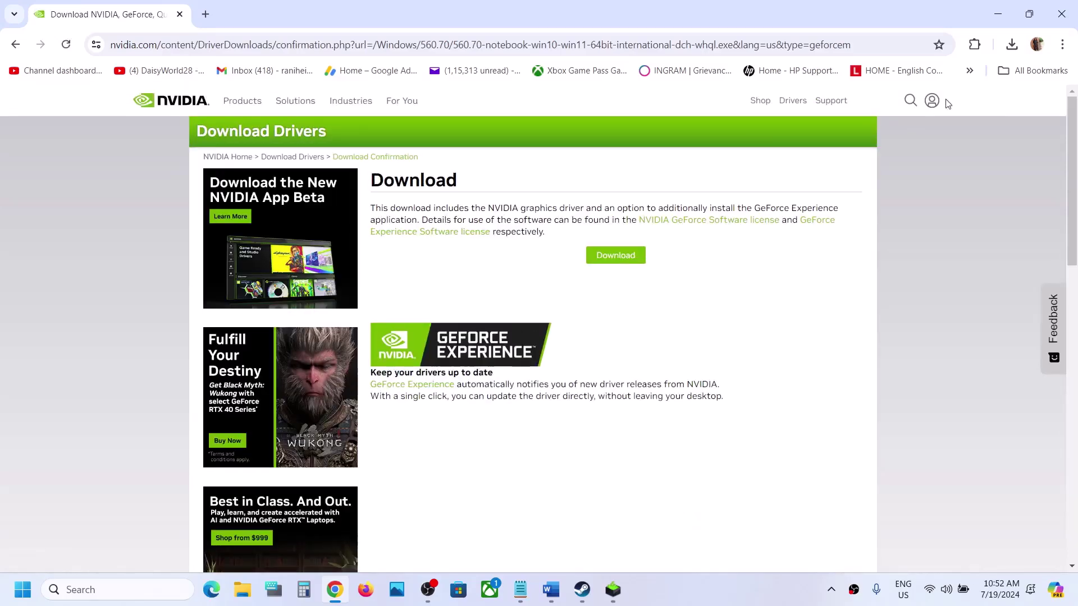
{"action": "left_click", "coordinate": [629, 255]}
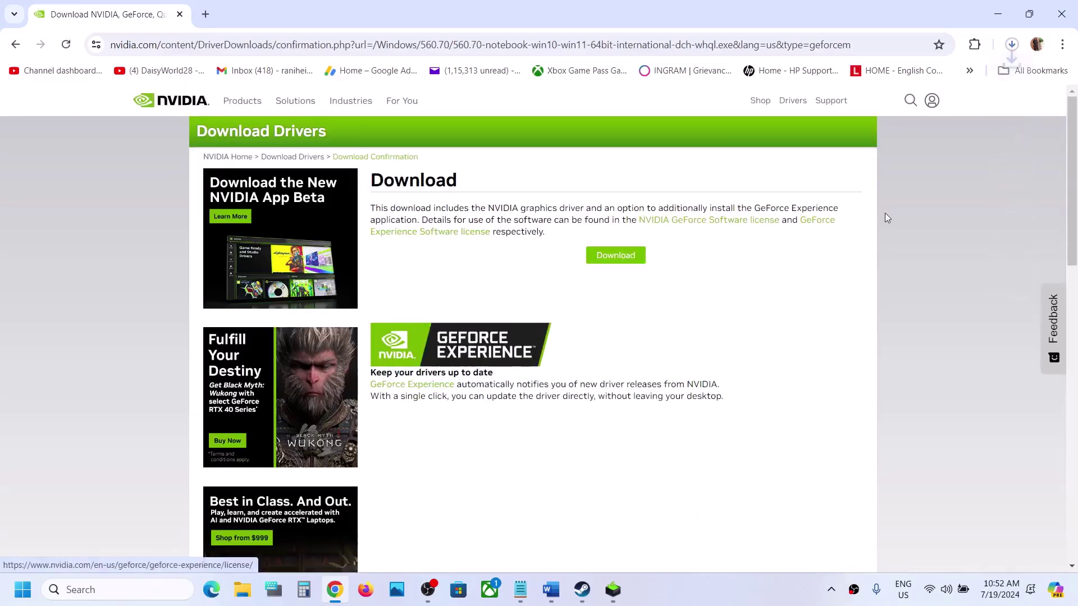
{"action": "left_click", "coordinate": [1014, 45]}
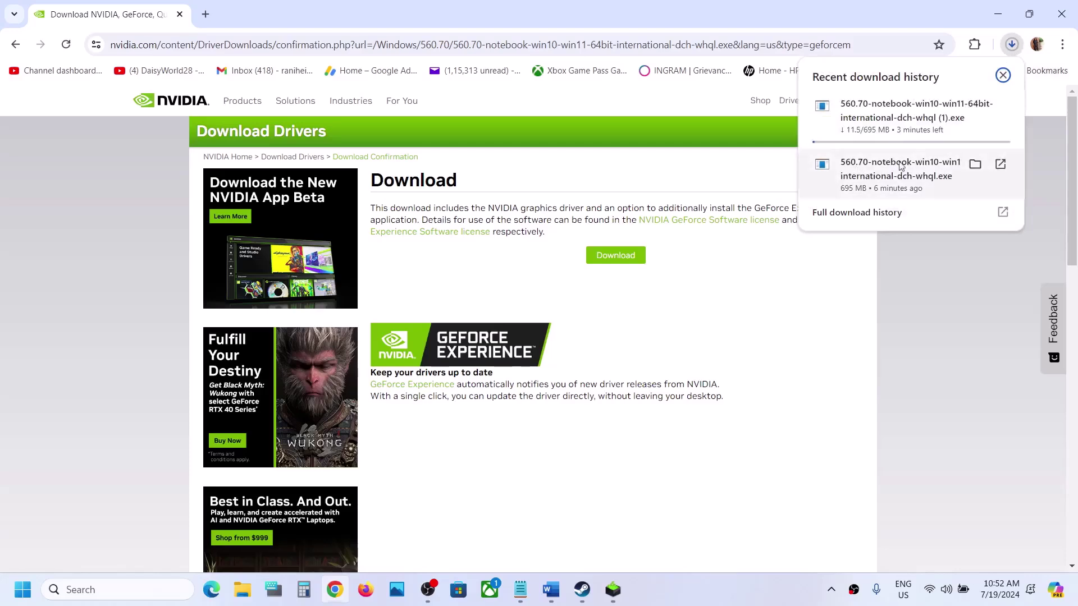
{"action": "left_click", "coordinate": [887, 189]}
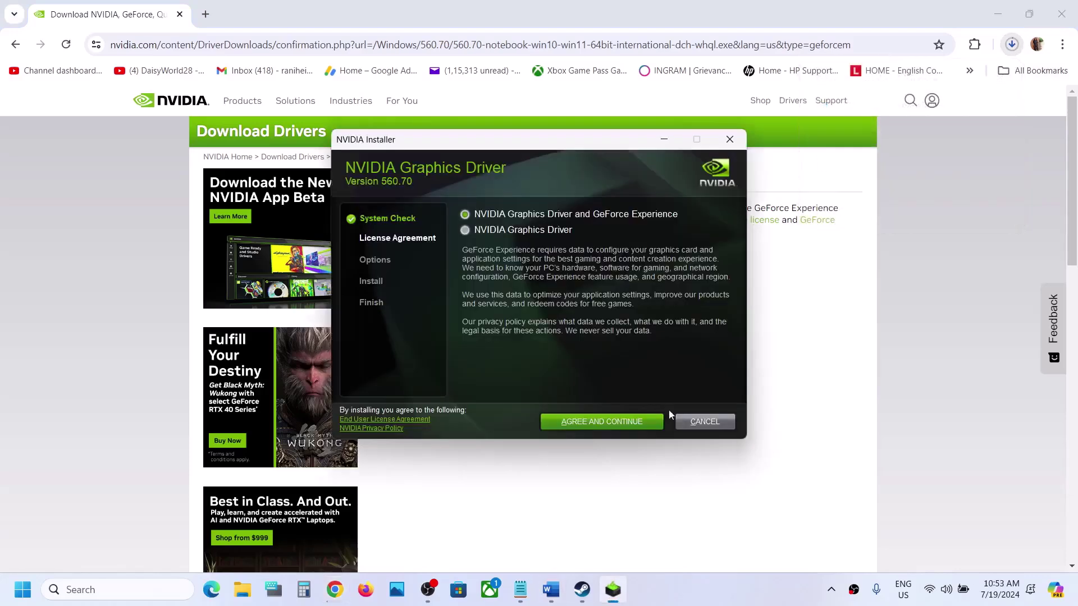
Accept the NVIDIA license and start a Custom (Advanced) driver installation with Perform a clean installation enabled
{"action": "left_click", "coordinate": [588, 421]}
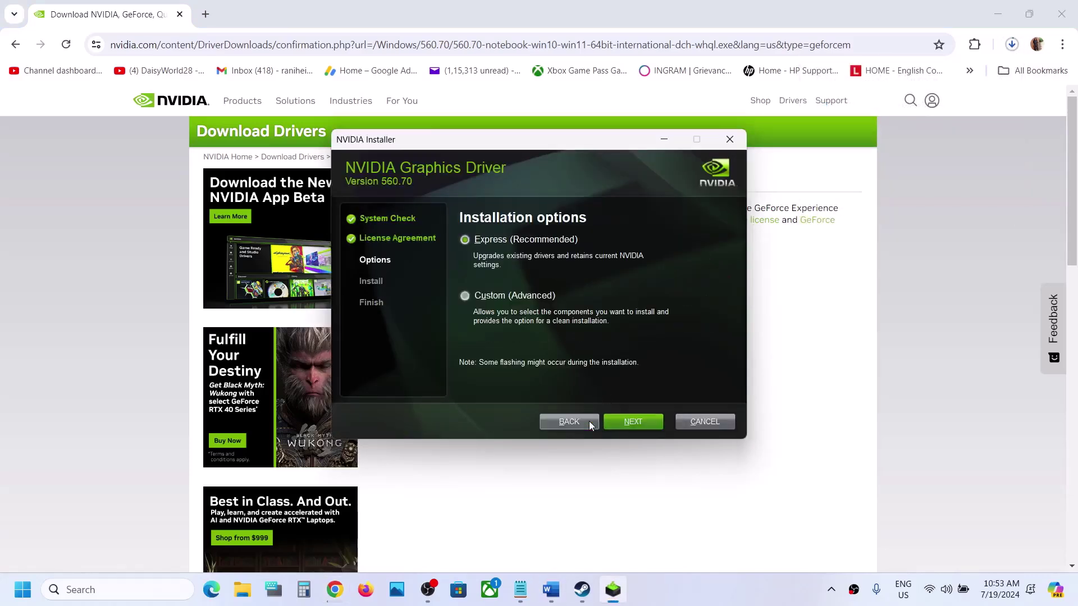
{"action": "left_click", "coordinate": [501, 297]}
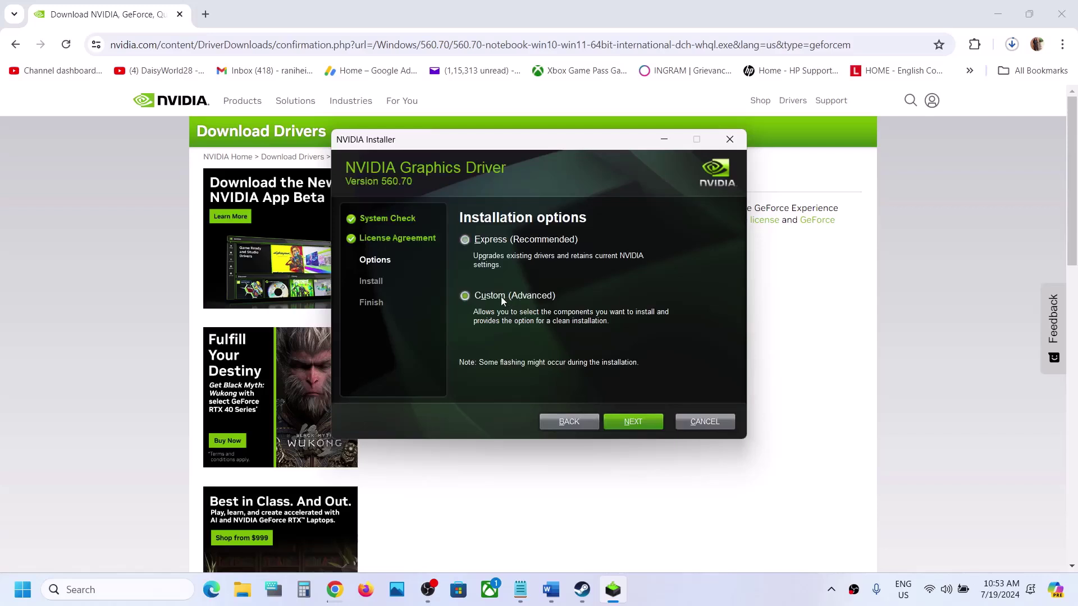
{"action": "left_click", "coordinate": [622, 420]}
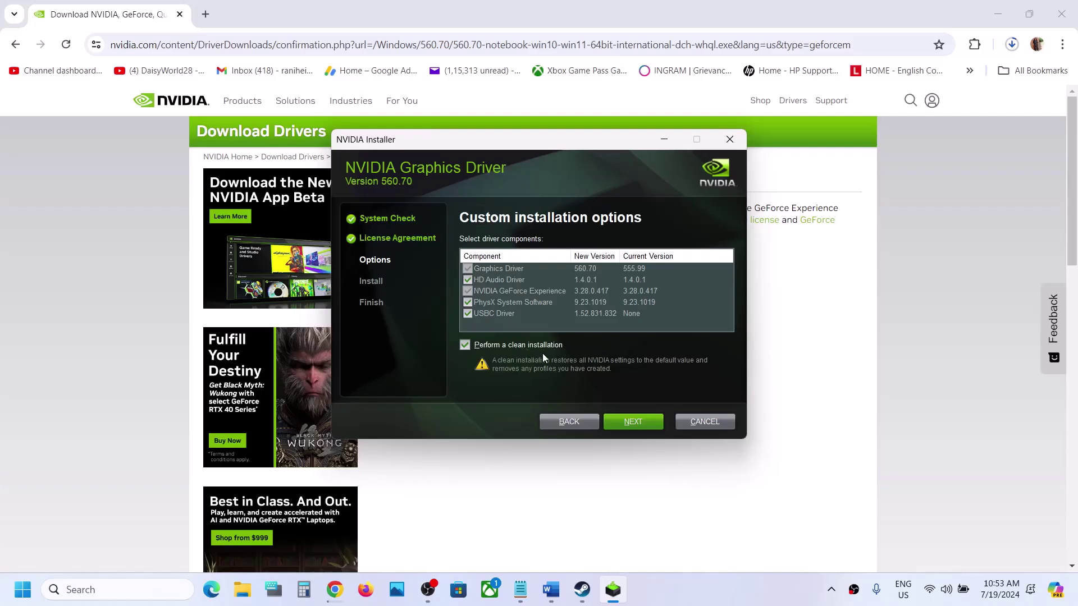
{"action": "left_click", "coordinate": [635, 423]}
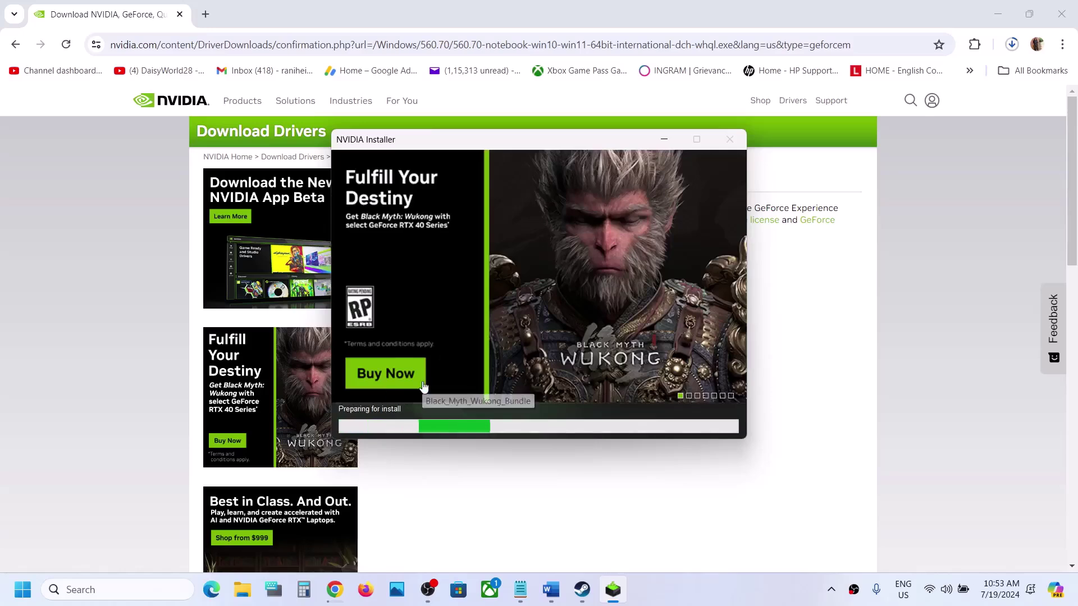
Show the computer's power options
{"action": "key", "text": "super"}
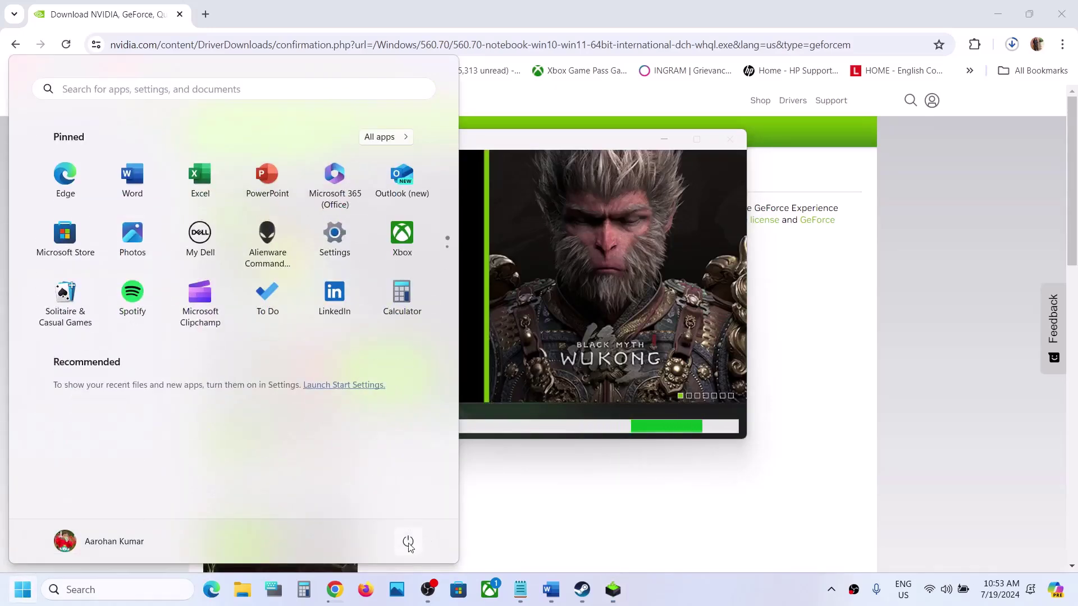
{"action": "left_click", "coordinate": [408, 542]}
{"action": "left_click", "coordinate": [705, 598]}
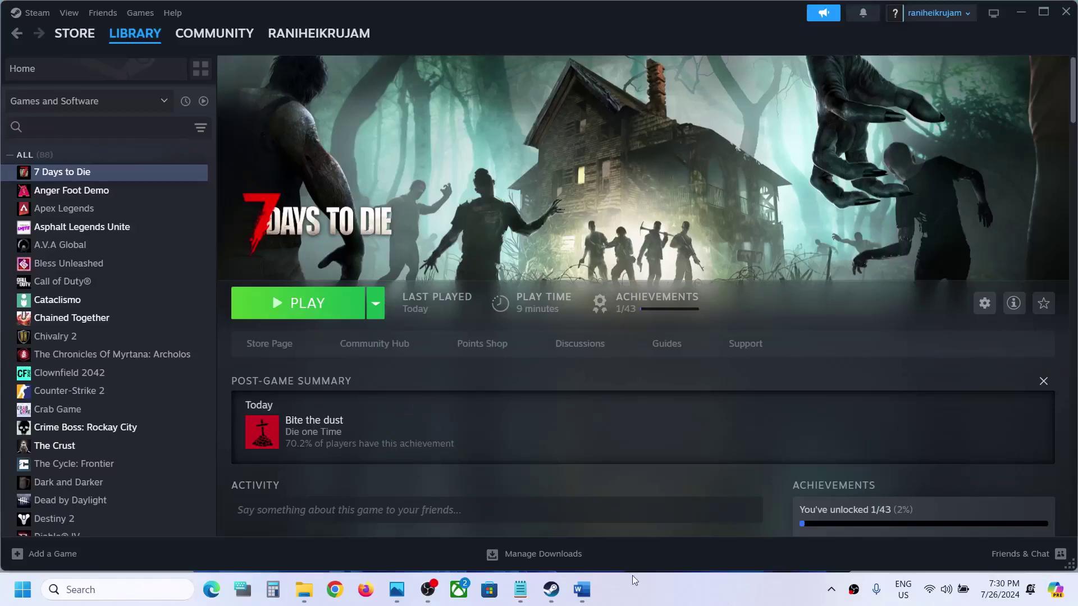
Copy the word "graphics" from Step 5 of the Word guide and use it in a Windows search to open Graphics settings
{"action": "left_click", "coordinate": [582, 589]}
{"action": "scroll", "coordinate": [474, 318], "scroll_direction": "down", "scroll_amount": 3}
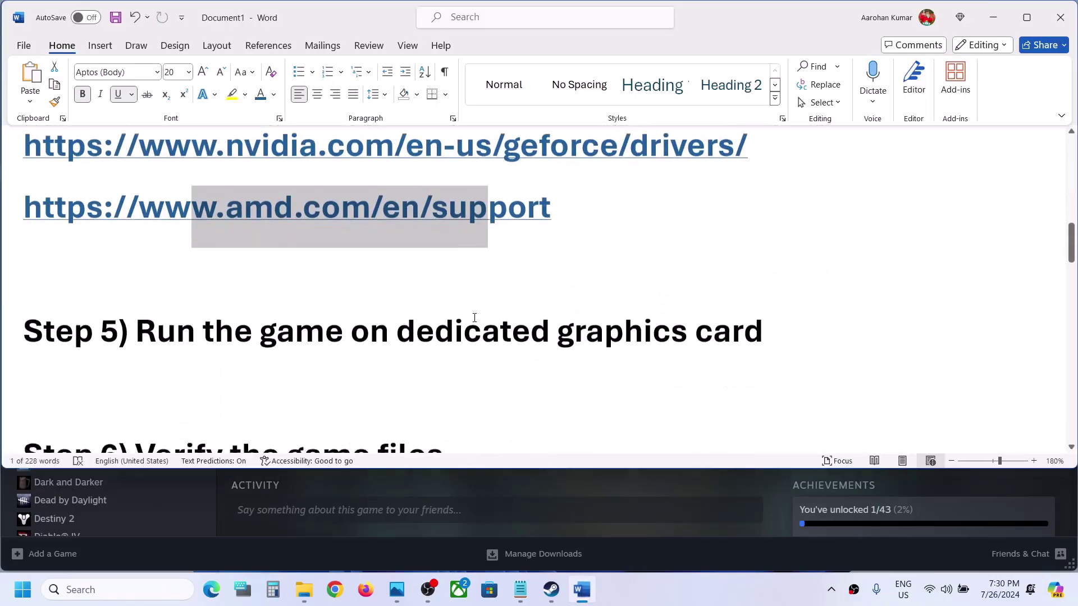
{"action": "double_click", "coordinate": [609, 318]}
{"action": "key", "text": "ctrl+c"}
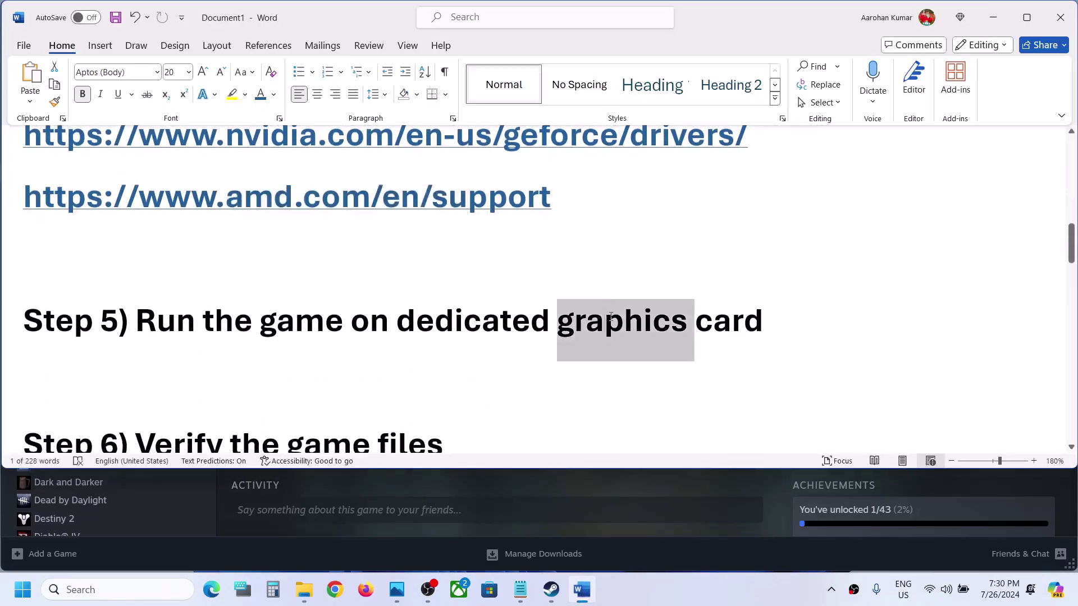
{"action": "left_click", "coordinate": [103, 588]}
{"action": "key", "text": "ctrl+v"}
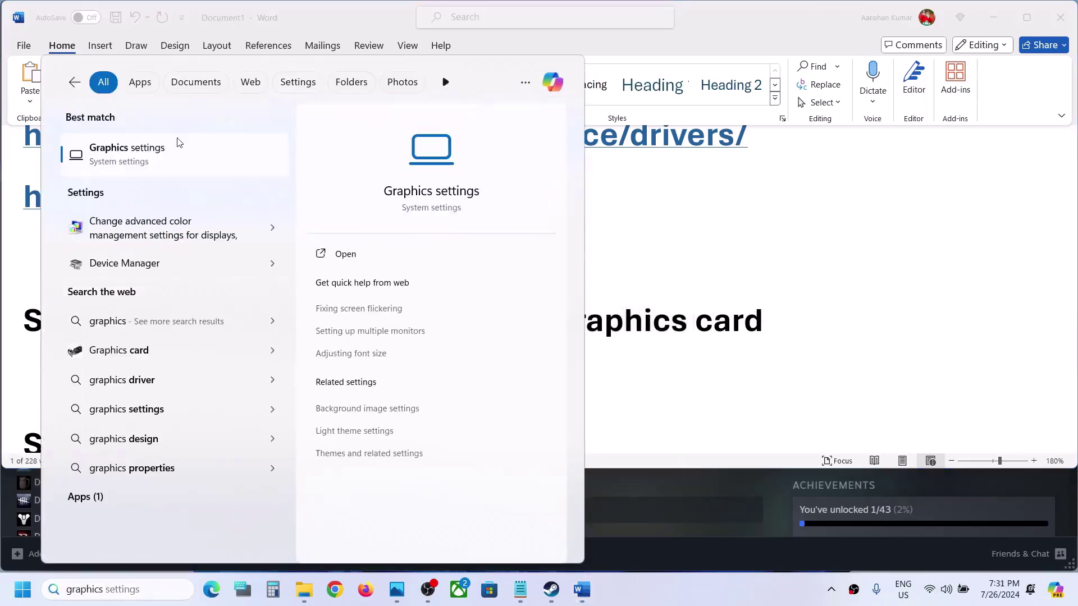
{"action": "left_click", "coordinate": [178, 146]}
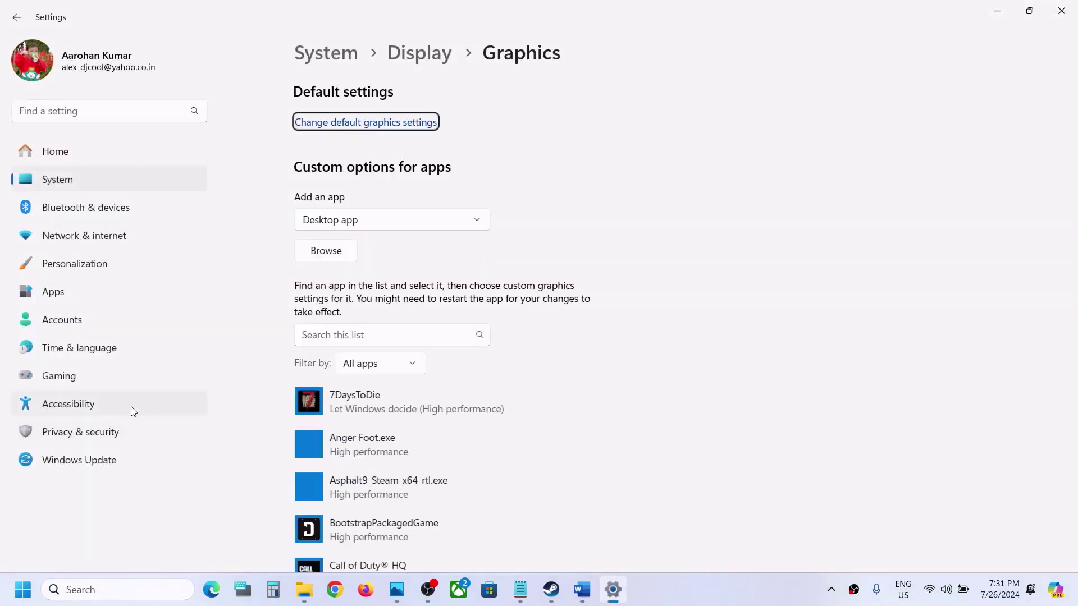
Try to add the 7DaysToDie application from Steam's steamapps\common\7 Days To Die folder as a desktop app with custom graphics options
{"action": "left_click", "coordinate": [329, 253]}
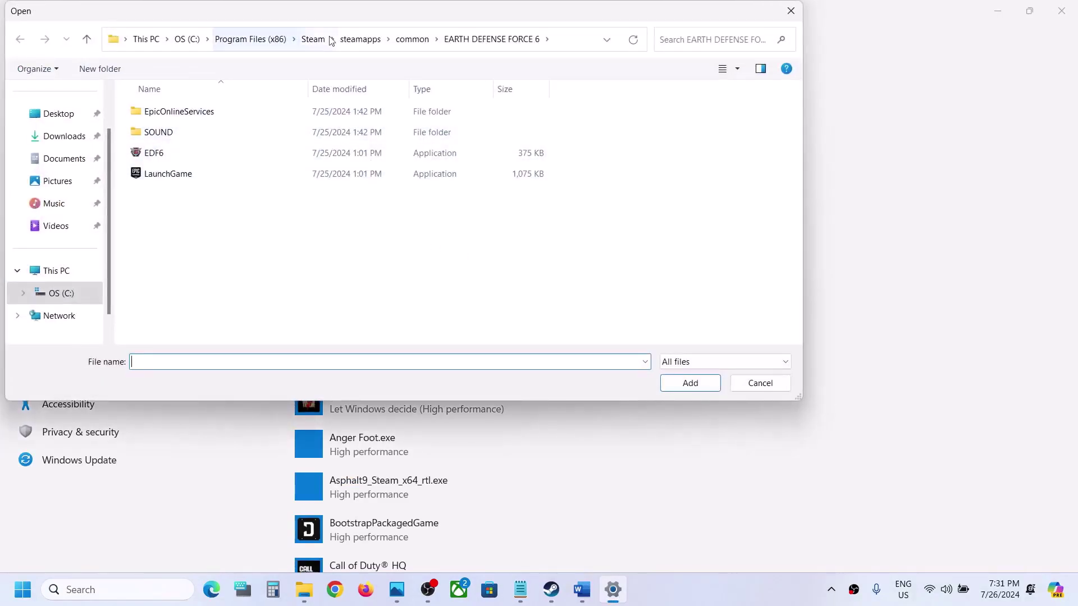
{"action": "left_click", "coordinate": [412, 39]}
{"action": "left_click", "coordinate": [172, 107]}
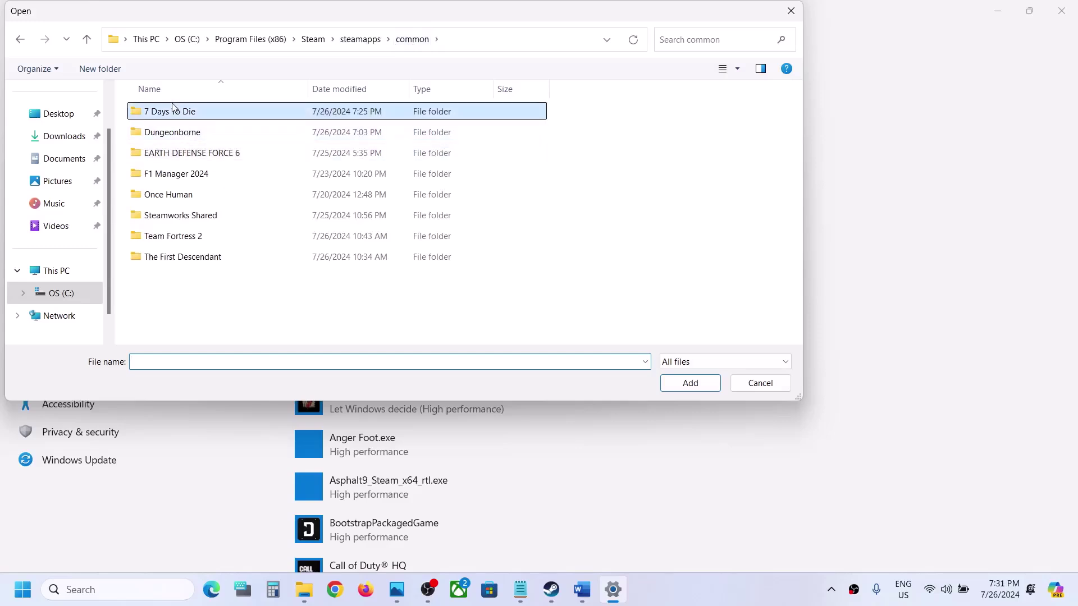
{"action": "double_click", "coordinate": [172, 108]}
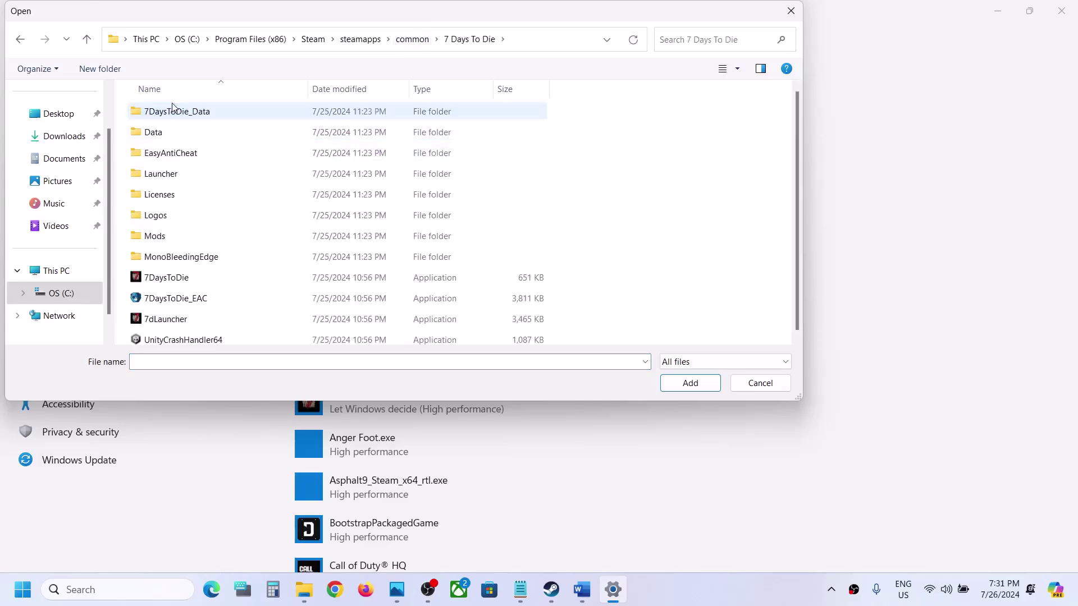
{"action": "left_click", "coordinate": [167, 280]}
{"action": "left_click", "coordinate": [690, 383]}
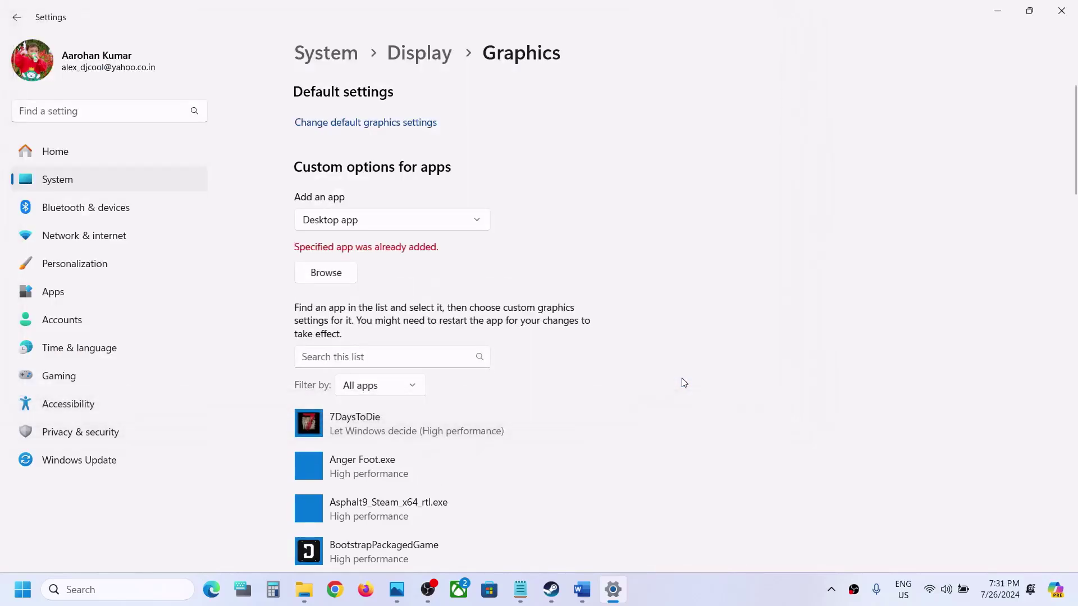
Set the graphics preference of 7DaysToDie to High performance and save it
{"action": "left_click", "coordinate": [376, 421]}
{"action": "scroll", "coordinate": [376, 421], "scroll_direction": "down", "scroll_amount": 3}
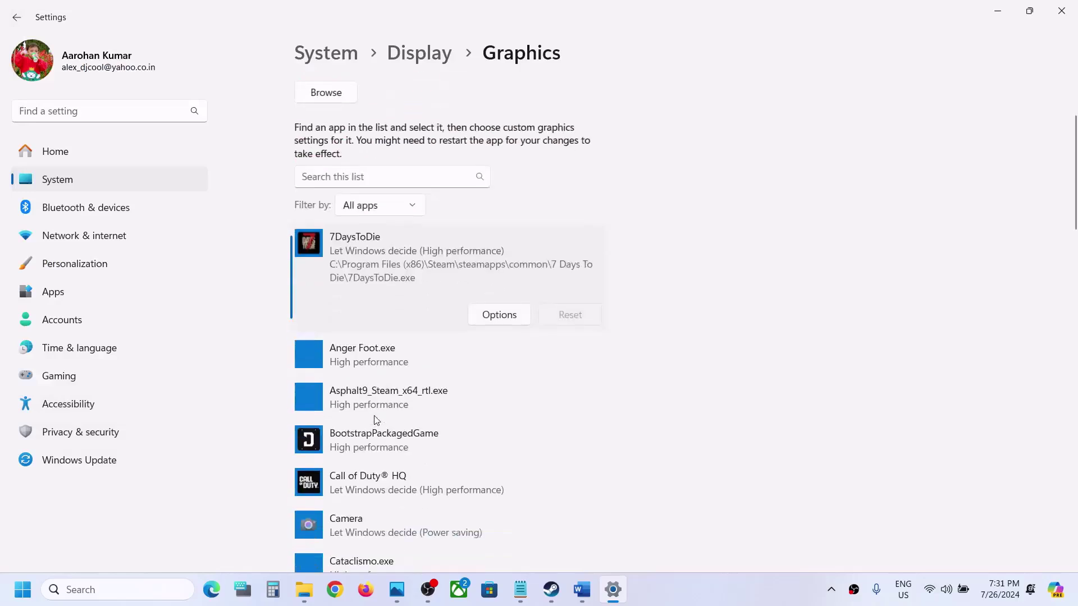
{"action": "left_click", "coordinate": [499, 296]}
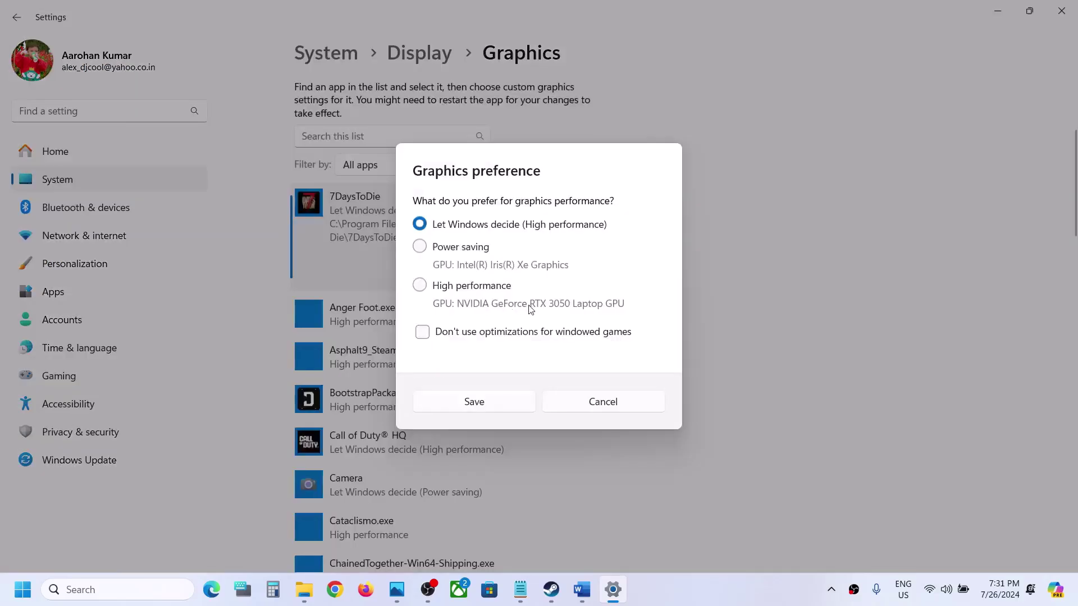
{"action": "left_click", "coordinate": [454, 287]}
{"action": "left_click", "coordinate": [498, 411]}
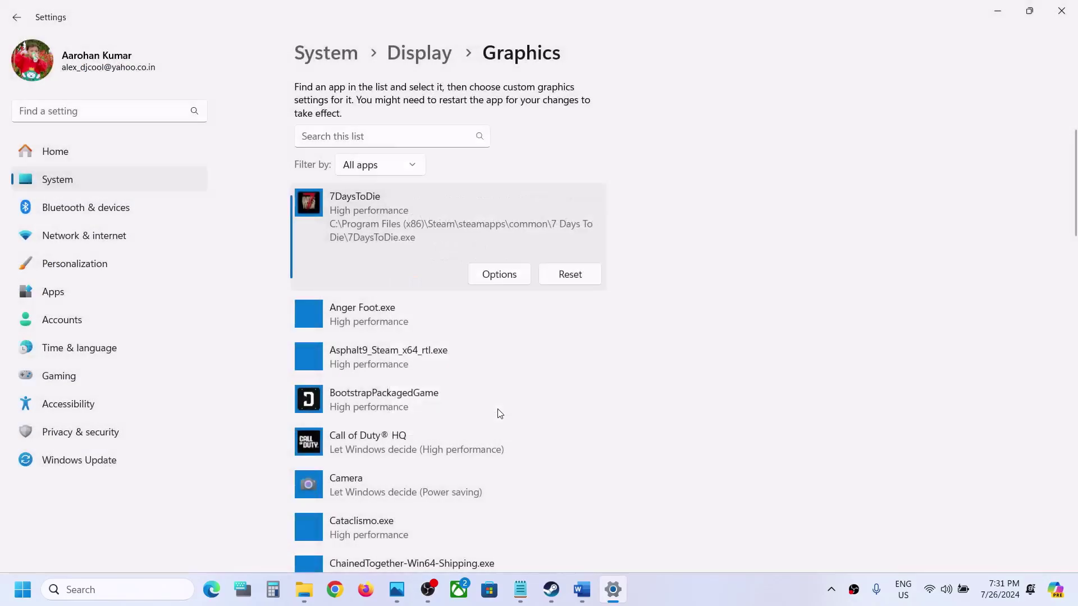
Highlight Step 6, Verify the game files, in the Word guide, then verify the integrity of 7 Days to Die's installed files in Steam
{"action": "left_click", "coordinate": [581, 590]}
{"action": "scroll", "coordinate": [414, 353], "scroll_direction": "down", "scroll_amount": 3}
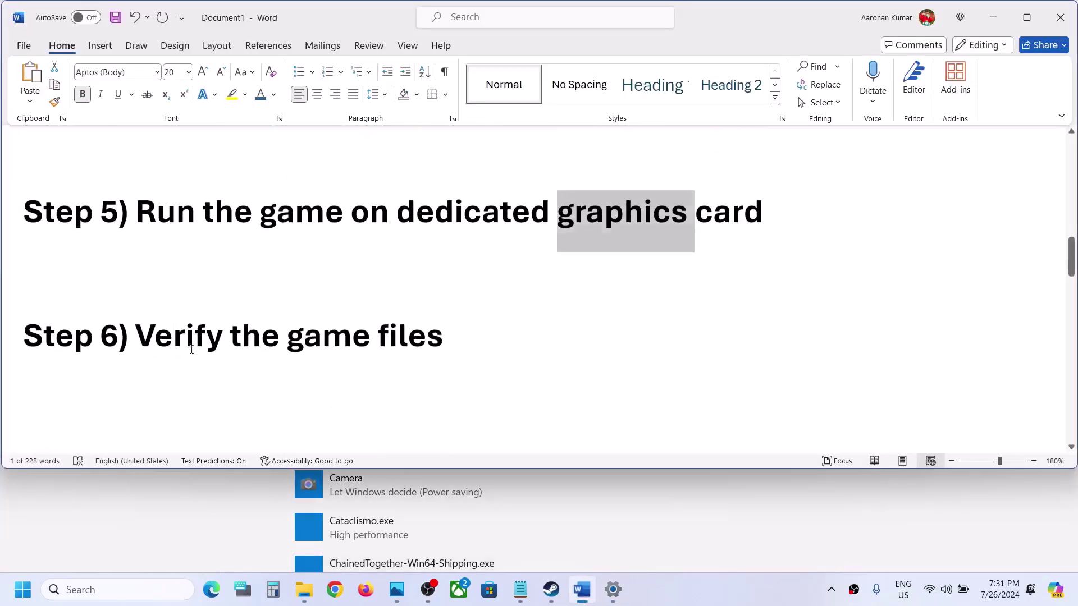
{"action": "left_click_drag", "start_coordinate": [136, 336], "coordinate": [443, 338]}
{"action": "left_click", "coordinate": [552, 595]}
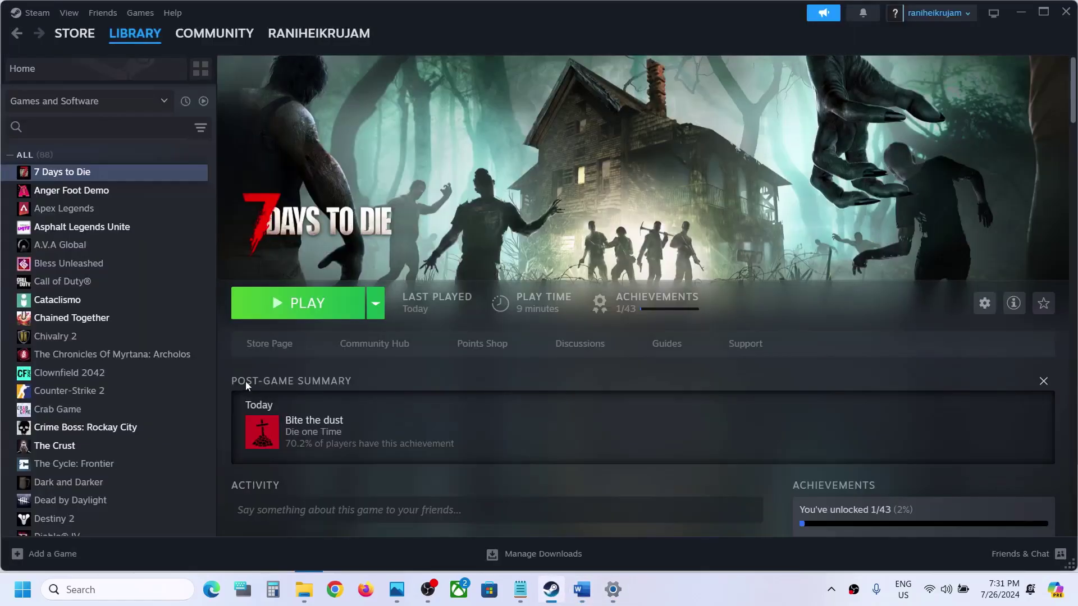
{"action": "right_click", "coordinate": [98, 173]}
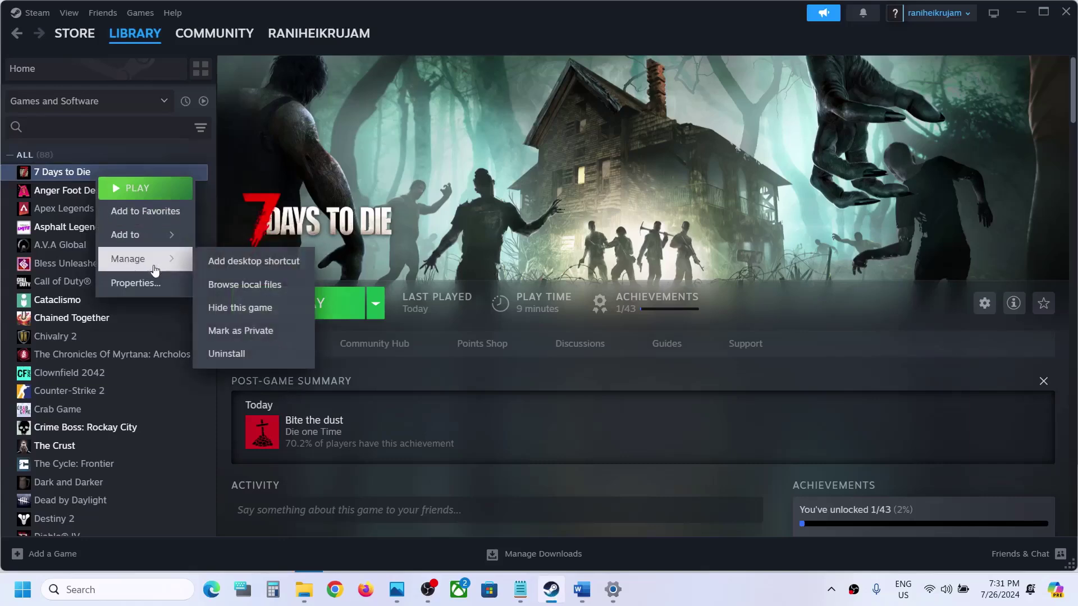
{"action": "left_click", "coordinate": [138, 283]}
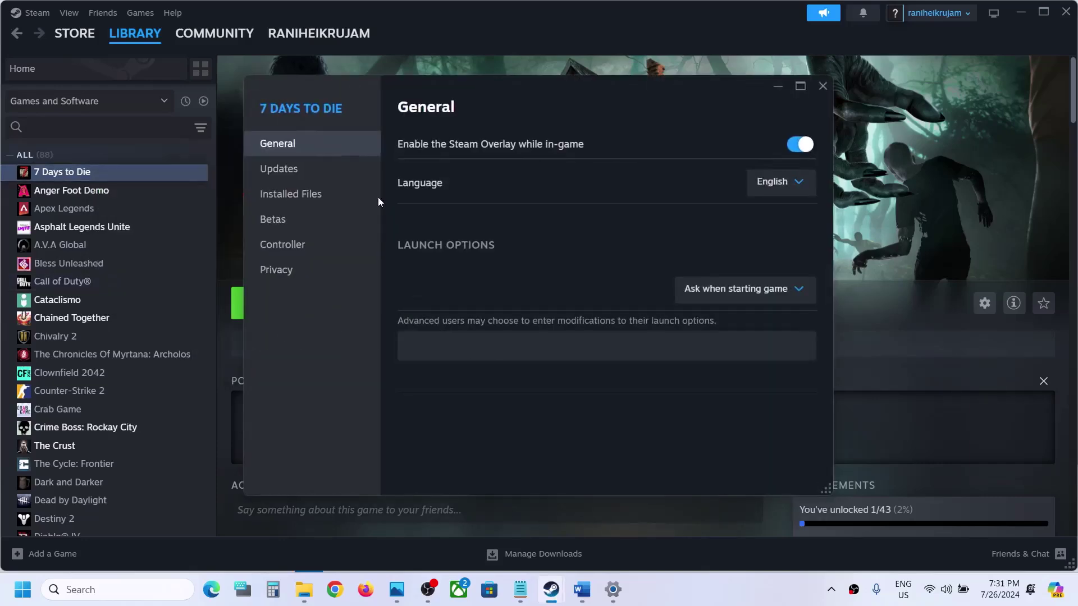
{"action": "left_click", "coordinate": [321, 195]}
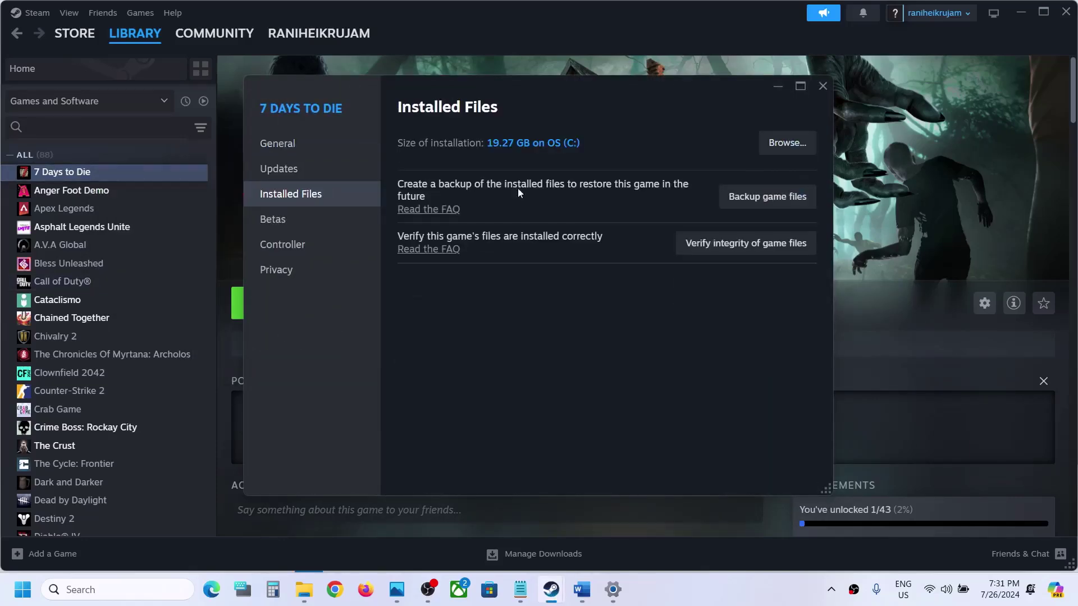
{"action": "left_click", "coordinate": [744, 248]}
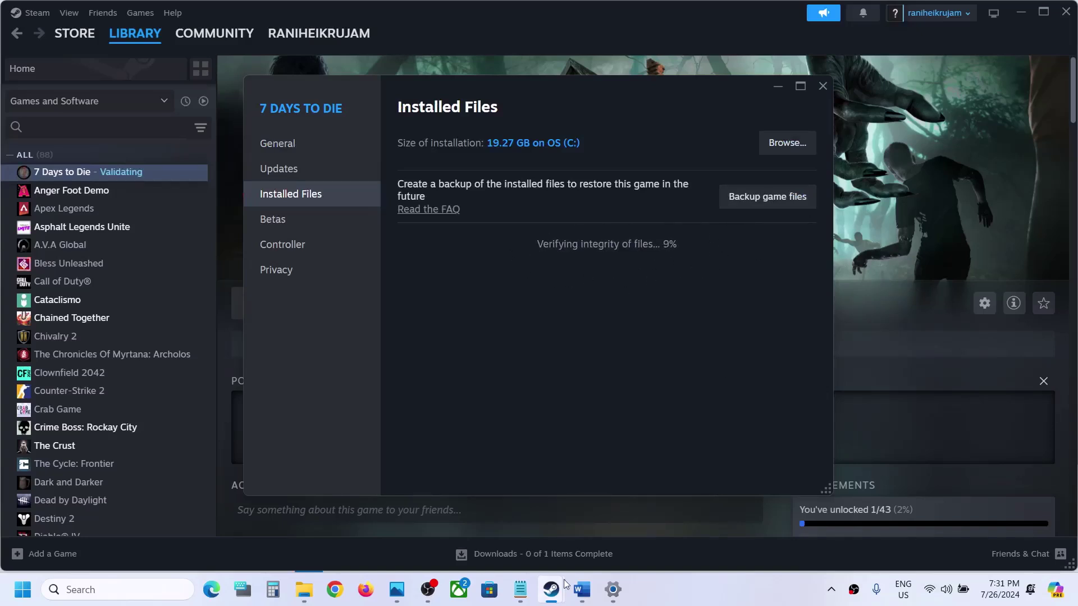
Copy the Visual C++ download link from Step 7 of the Word guide and load it in Chrome
{"action": "left_click", "coordinate": [582, 589]}
{"action": "scroll", "coordinate": [404, 372], "scroll_direction": "down", "scroll_amount": 3}
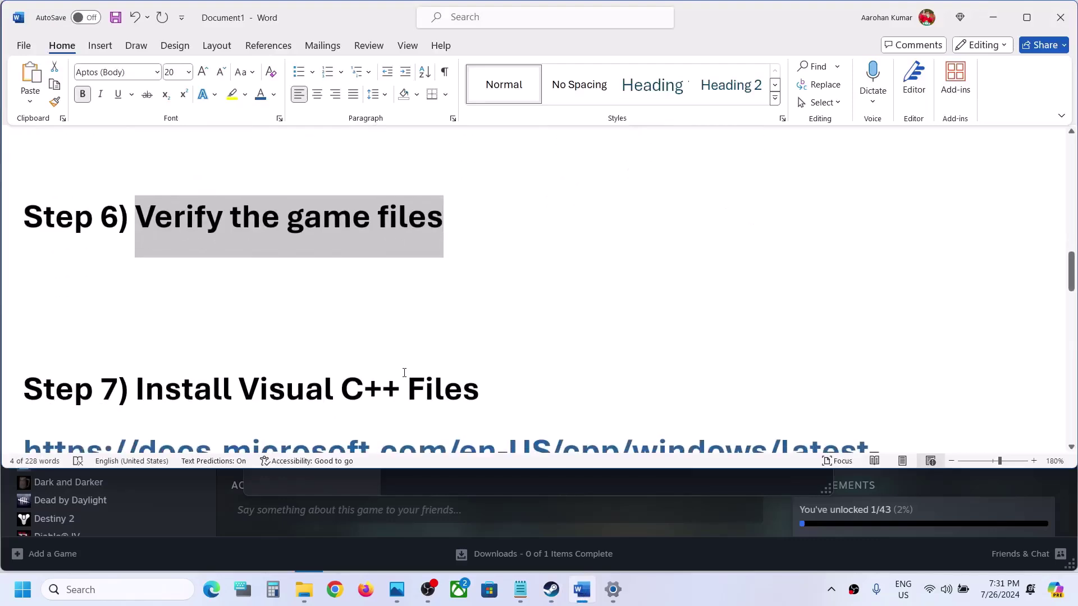
{"action": "scroll", "coordinate": [404, 373], "scroll_direction": "down", "scroll_amount": 2}
{"action": "triple_click", "coordinate": [372, 365]}
{"action": "key", "text": "ctrl+c"}
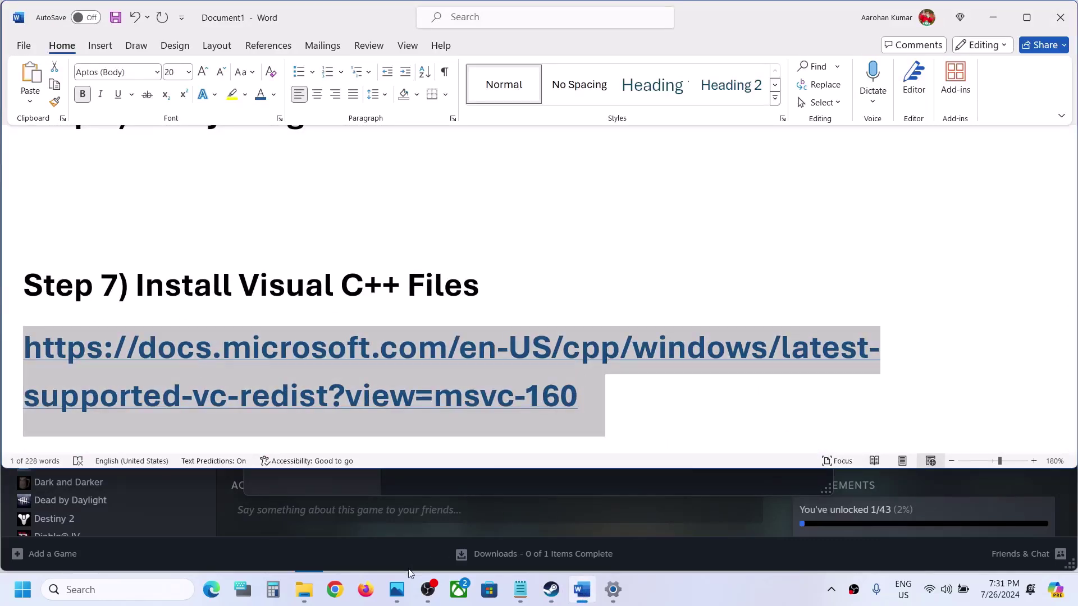
{"action": "left_click", "coordinate": [335, 589]}
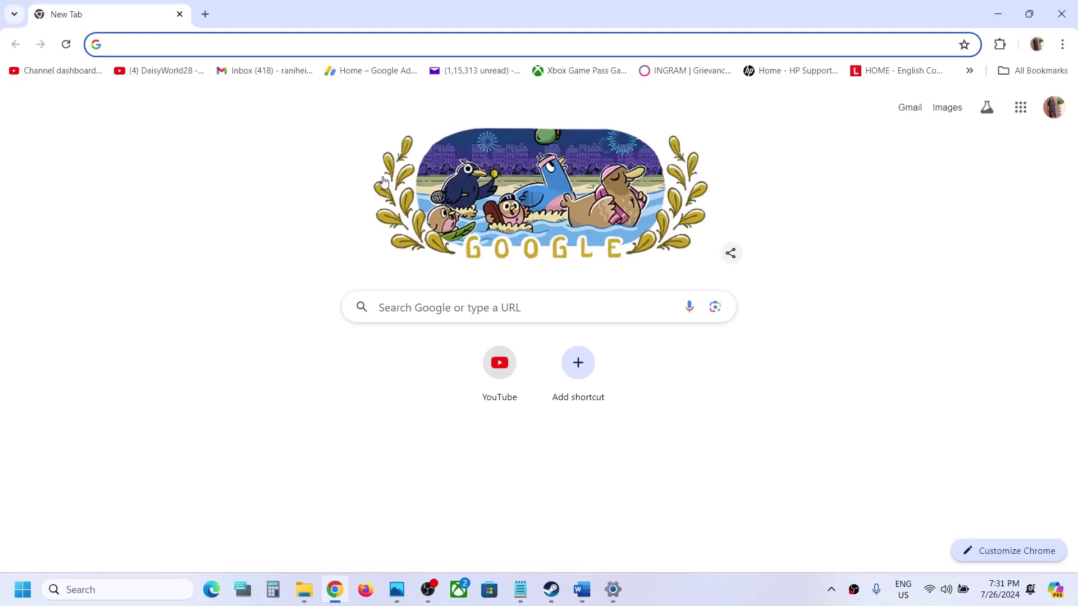
{"action": "key", "text": "ctrl+v"}
{"action": "key", "text": "Return"}
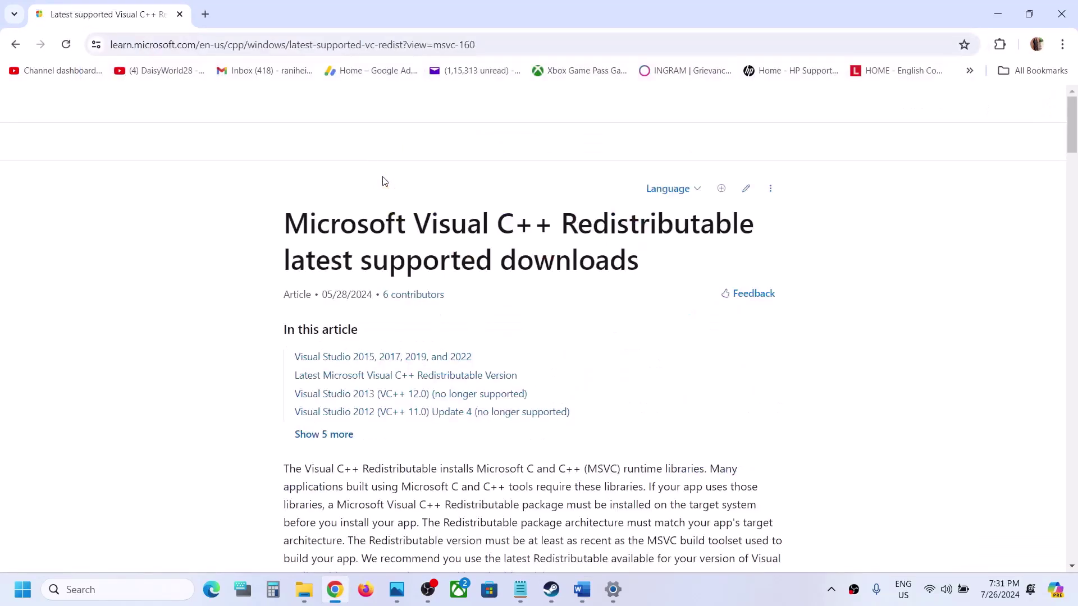
Download the X86 version of the latest Visual C++ Redistributable, launch its installer and start a repair
{"action": "scroll", "coordinate": [493, 354], "scroll_direction": "down", "scroll_amount": 12}
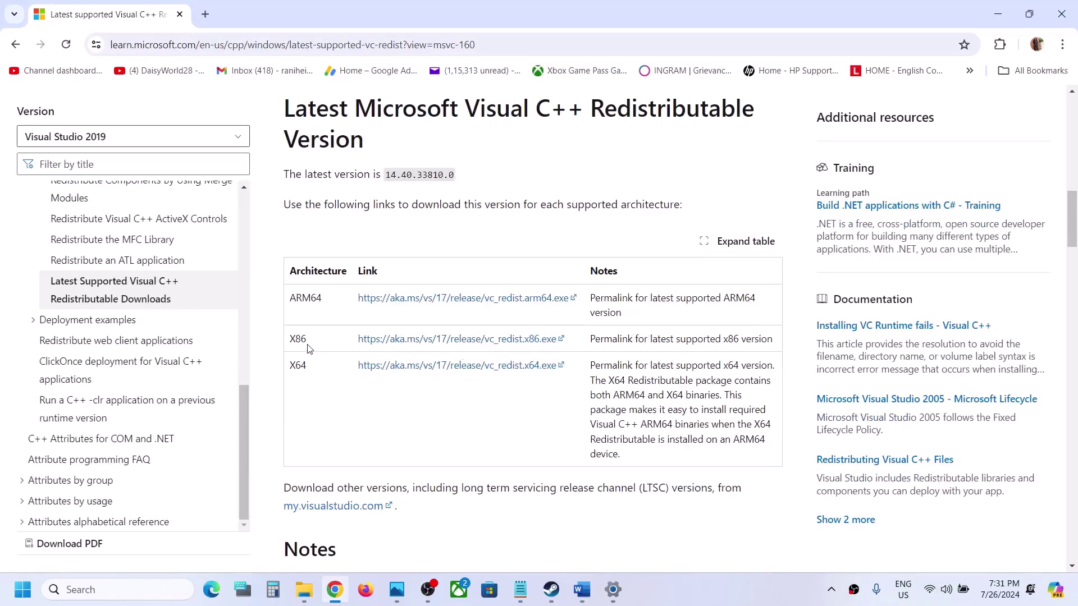
{"action": "left_click_drag", "start_coordinate": [293, 339], "coordinate": [426, 344]}
{"action": "left_click", "coordinate": [291, 342]}
{"action": "left_click", "coordinate": [427, 347]}
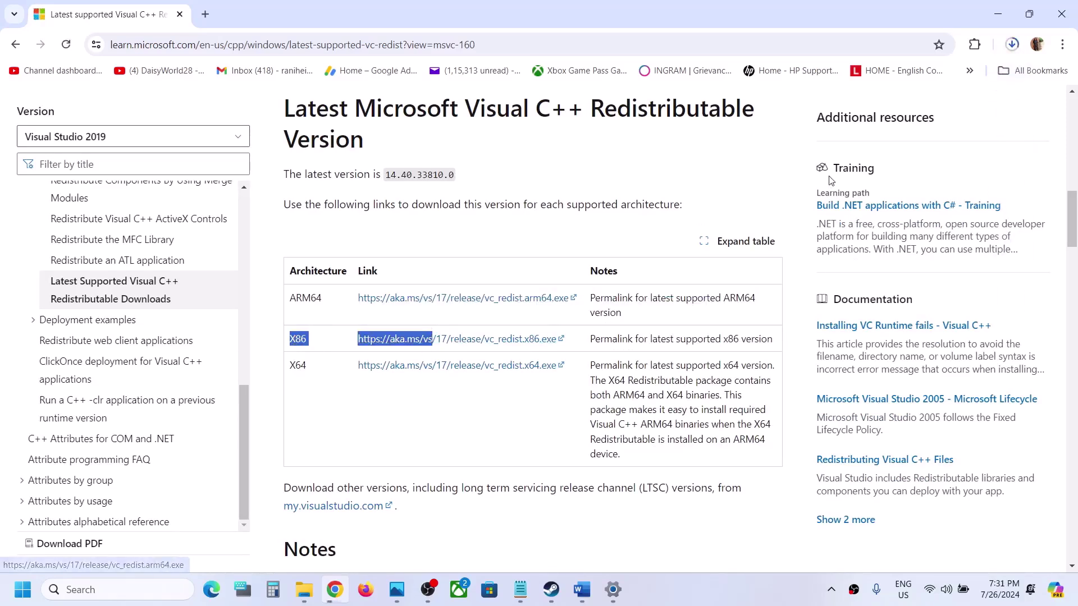
{"action": "left_click", "coordinate": [910, 78]}
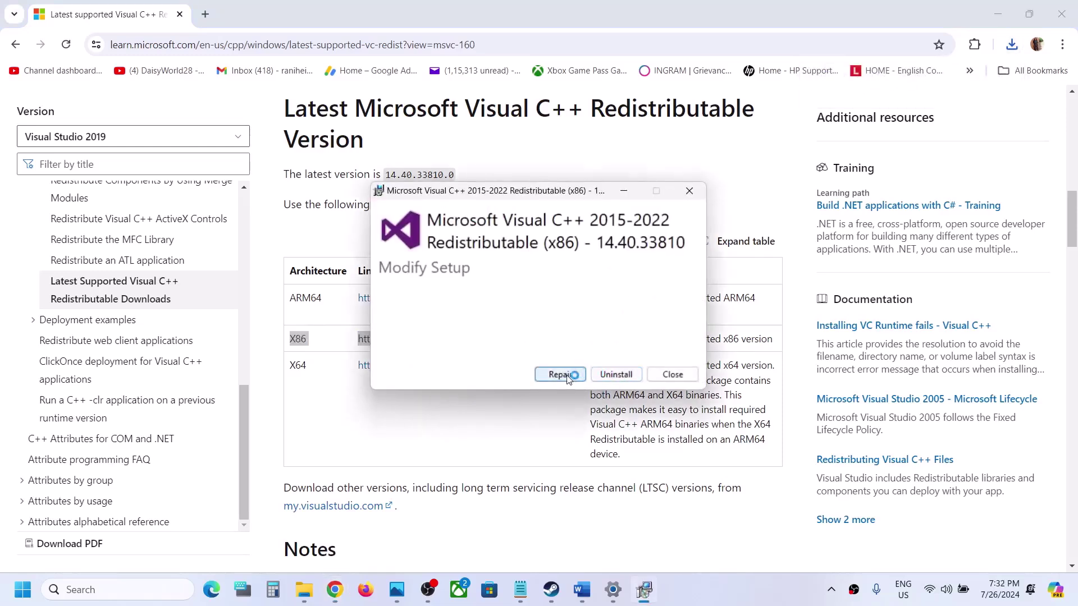
{"action": "left_click", "coordinate": [570, 379]}
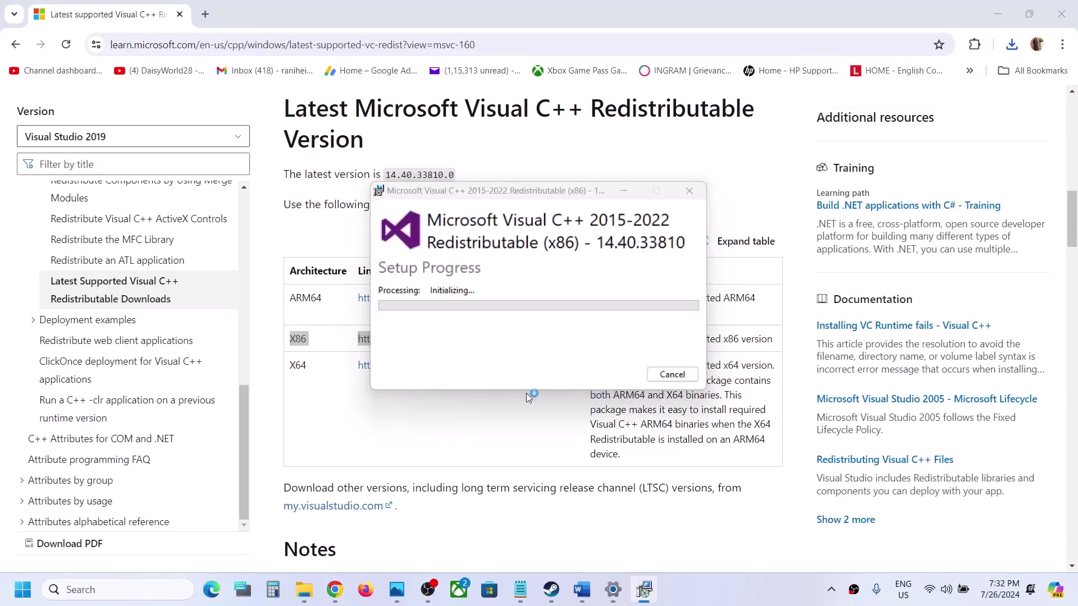
Download the X64 version of the Visual C++ Redistributable, run VC_redist.x64 (4).exe and start its repair, moving the setup windows apart
{"action": "left_click", "coordinate": [312, 380]}
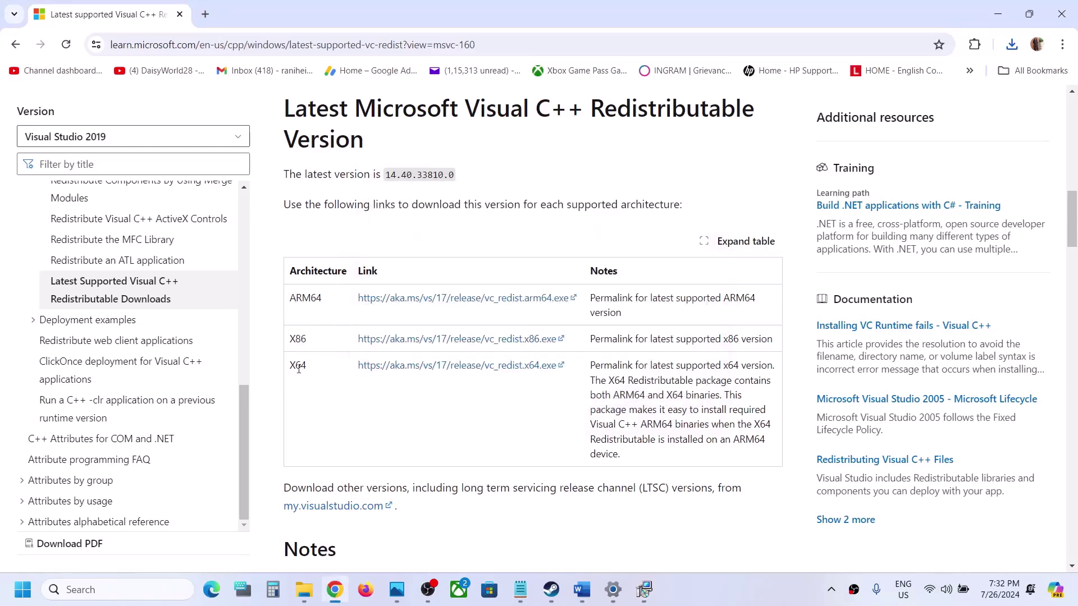
{"action": "left_click", "coordinate": [421, 365]}
{"action": "left_click", "coordinate": [1011, 45]}
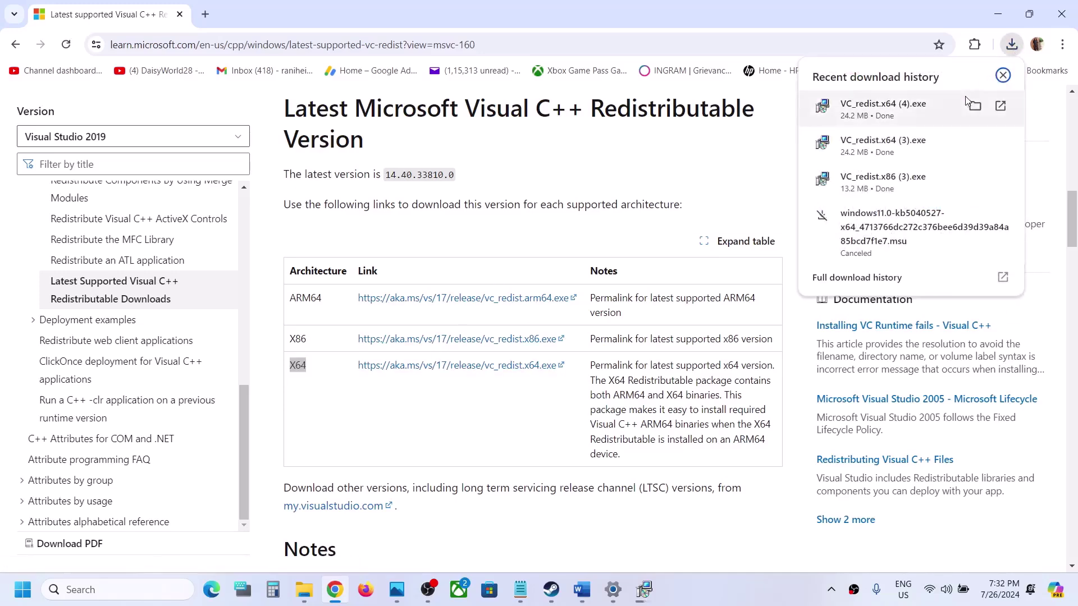
{"action": "left_click", "coordinate": [904, 117]}
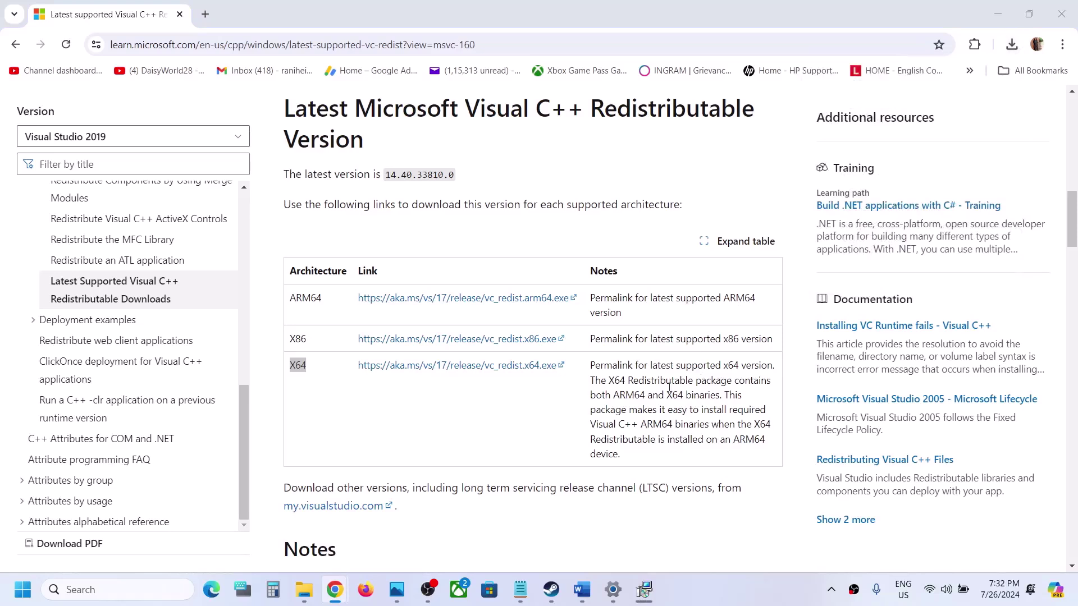
{"action": "left_click", "coordinate": [559, 374]}
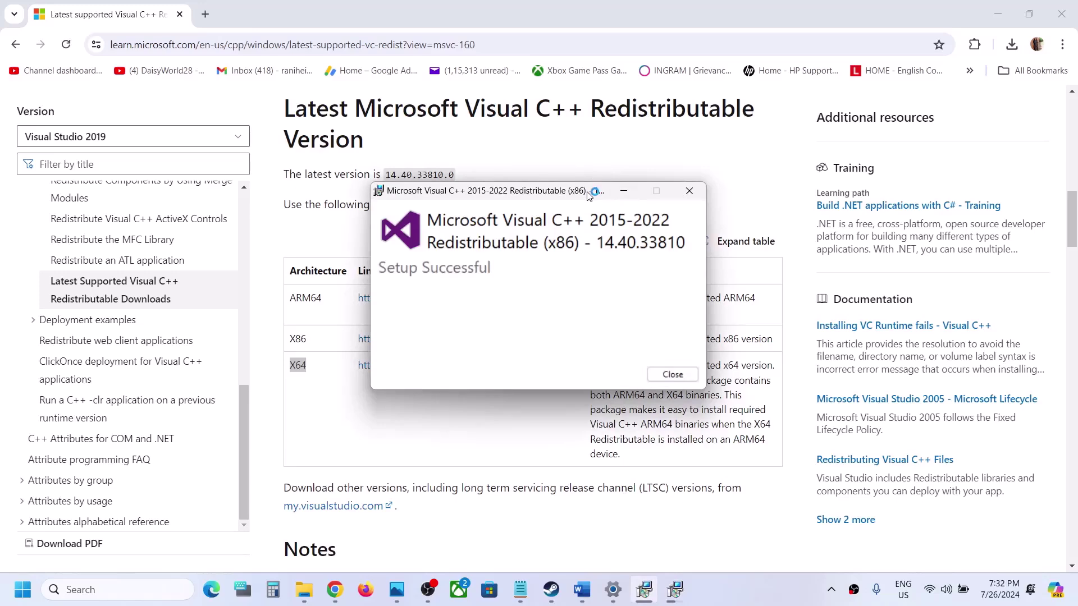
{"action": "left_click_drag", "start_coordinate": [527, 194], "coordinate": [653, 215]}
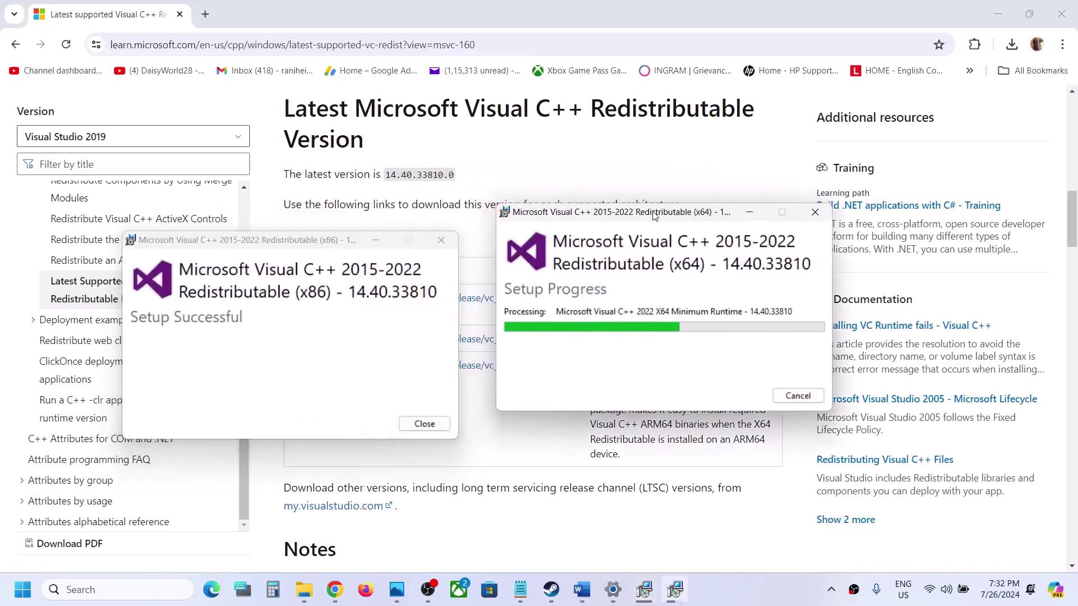
{"action": "left_click", "coordinate": [519, 527]}
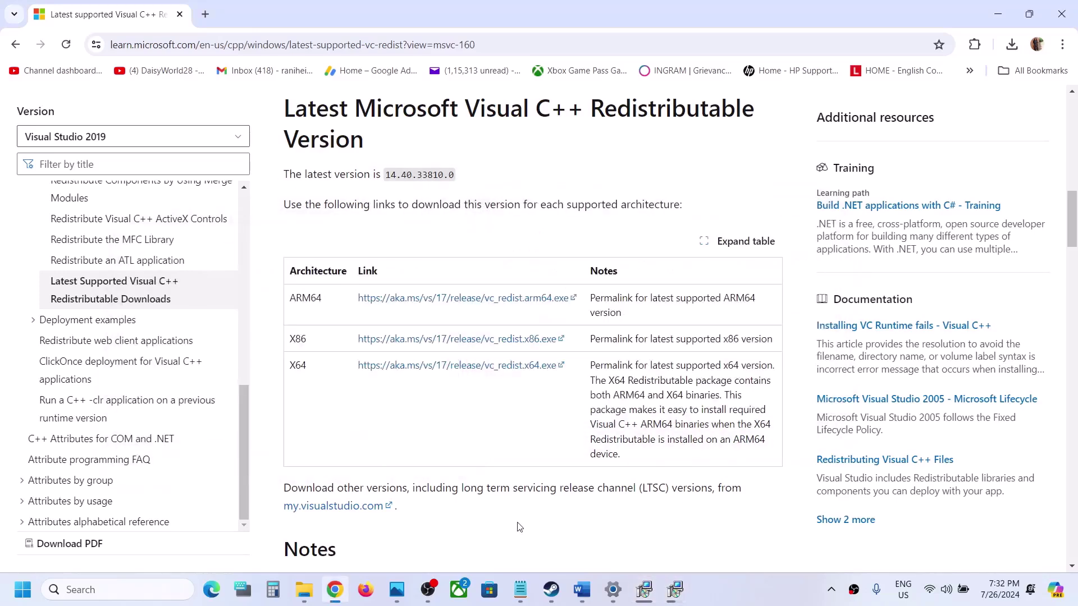
Show the Restart choice among the computer's power options and dismiss it without restarting
{"action": "left_click", "coordinate": [25, 597]}
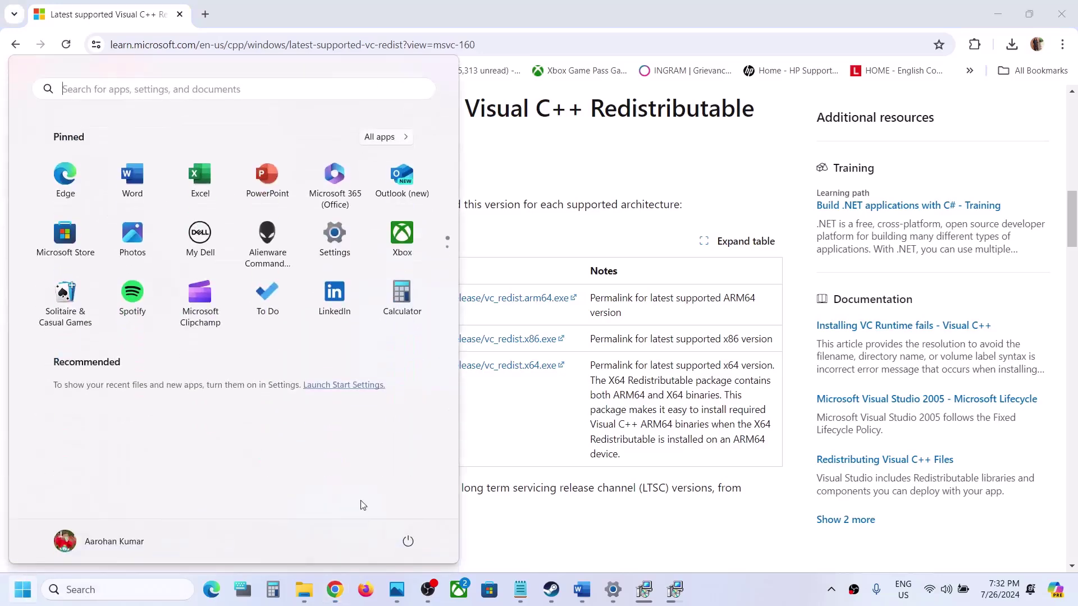
{"action": "left_click", "coordinate": [408, 540]}
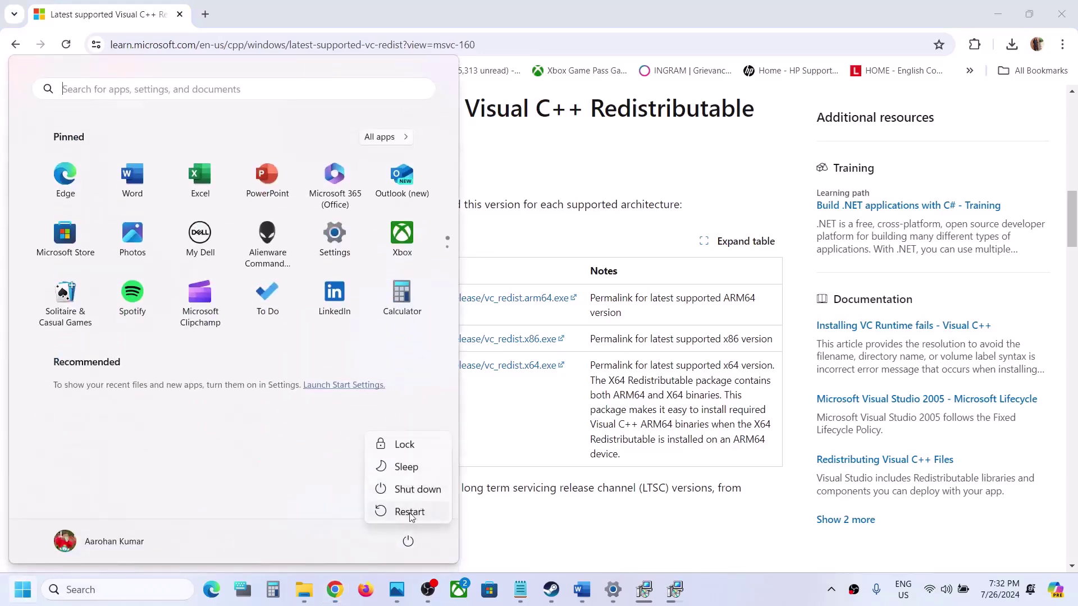
{"action": "key", "text": "Escape"}
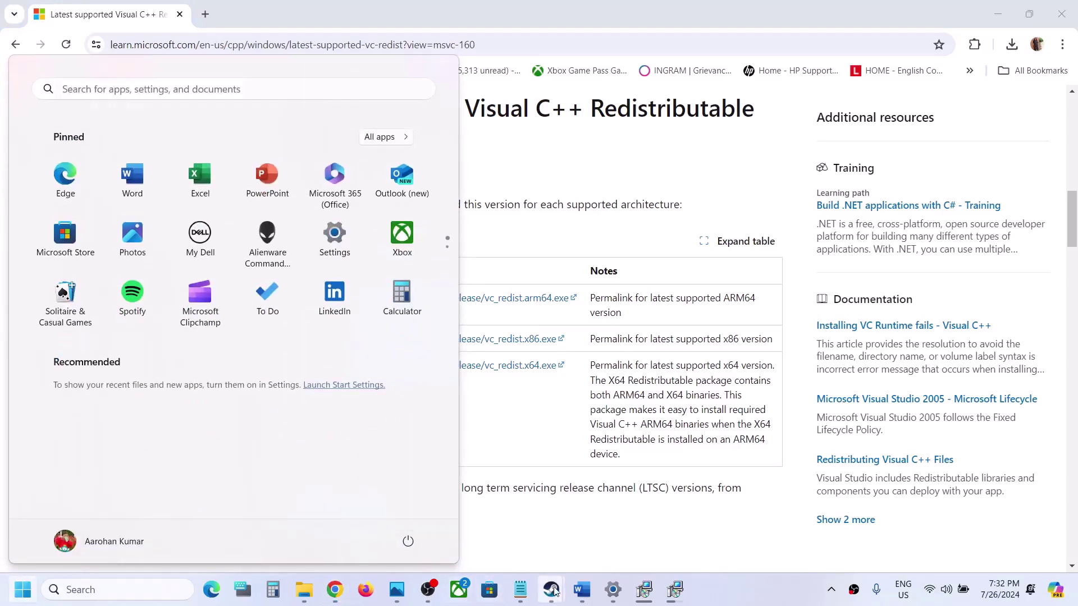
{"action": "mouse_move", "coordinate": [550, 600]}
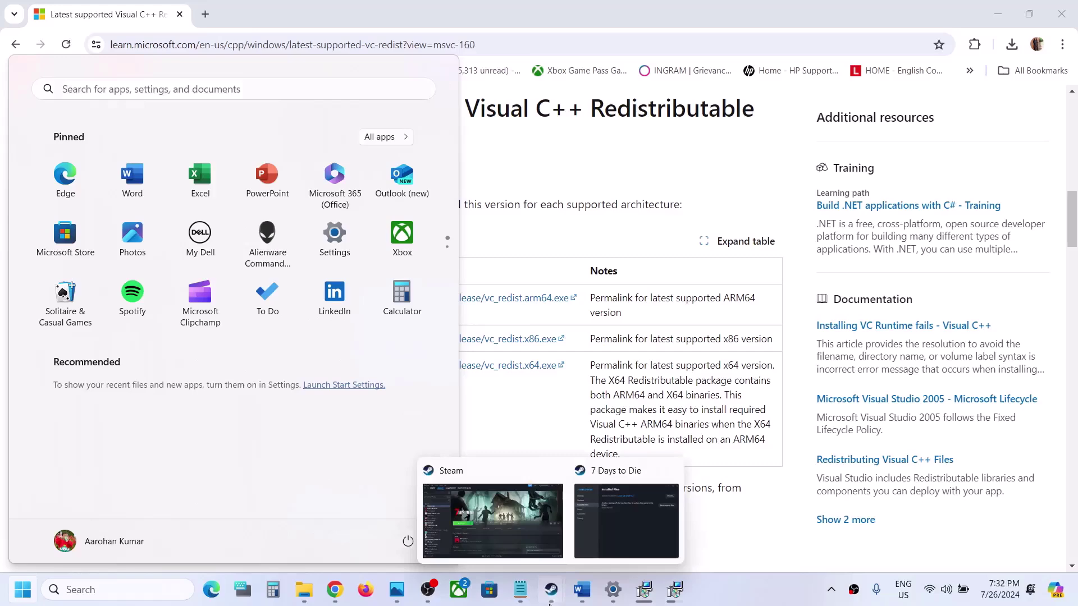
Switch to the Word guide and highlight the Step 8 text "Update your Windows"
{"action": "left_click", "coordinate": [597, 555]}
{"action": "left_click", "coordinate": [823, 86]}
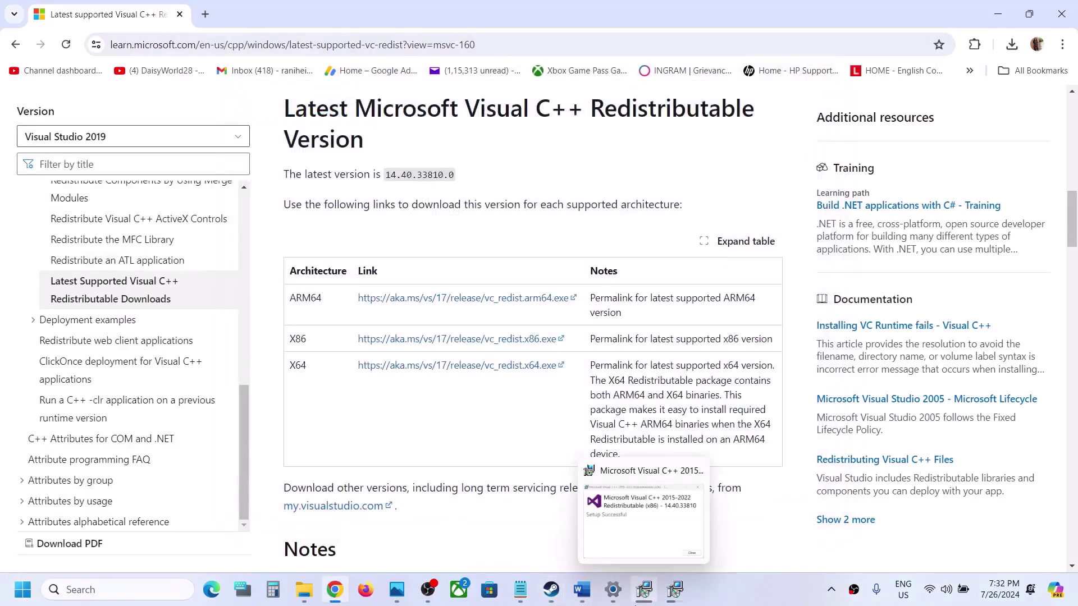
{"action": "left_click", "coordinate": [550, 589]}
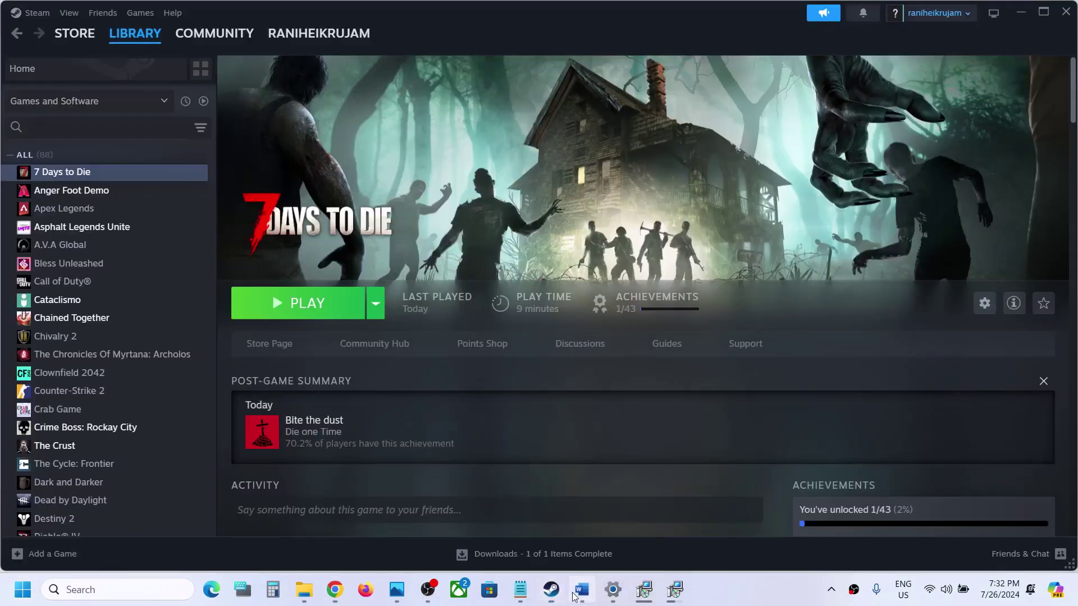
{"action": "left_click", "coordinate": [582, 590]}
{"action": "scroll", "coordinate": [396, 333], "scroll_direction": "down", "scroll_amount": 2}
{"action": "scroll", "coordinate": [395, 334], "scroll_direction": "down", "scroll_amount": 1}
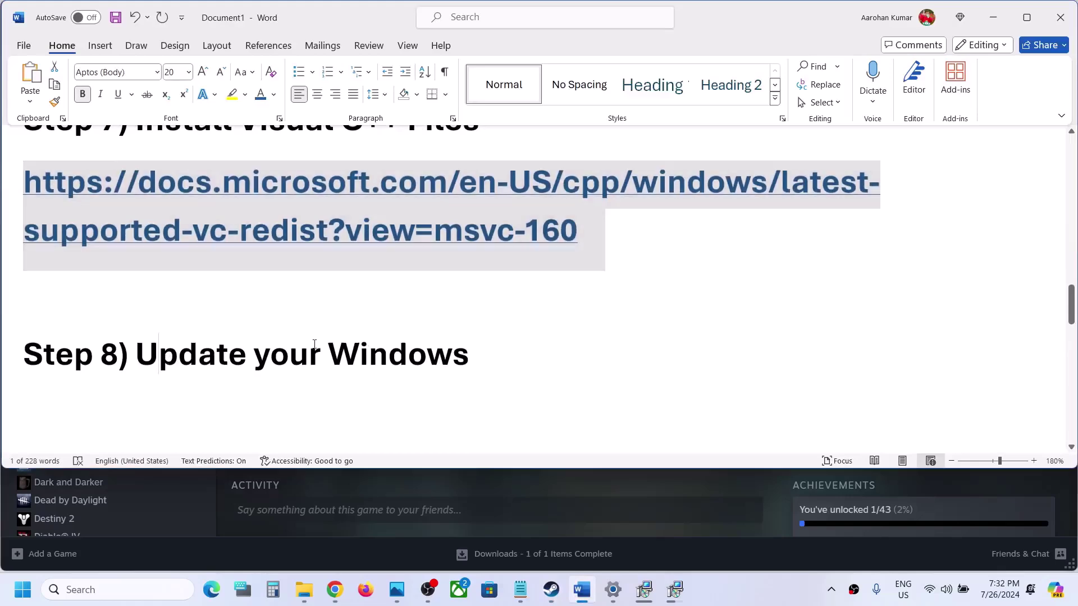
{"action": "left_click_drag", "start_coordinate": [137, 354], "coordinate": [477, 359]}
Switch to Windows Settings and start a check for new Windows updates
{"action": "left_click", "coordinate": [993, 17]}
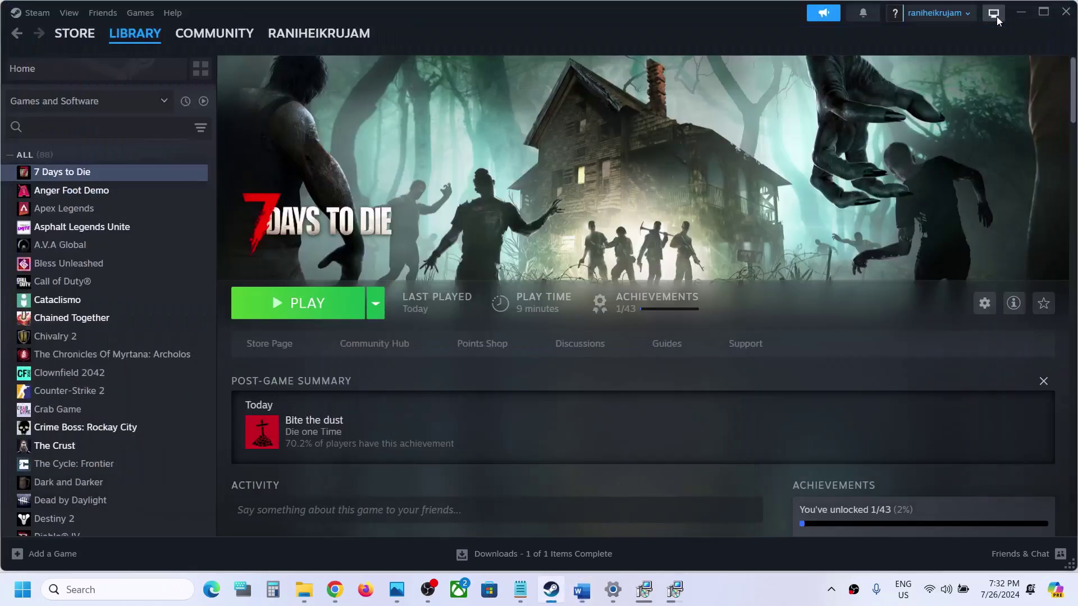
{"action": "left_click", "coordinate": [996, 16]}
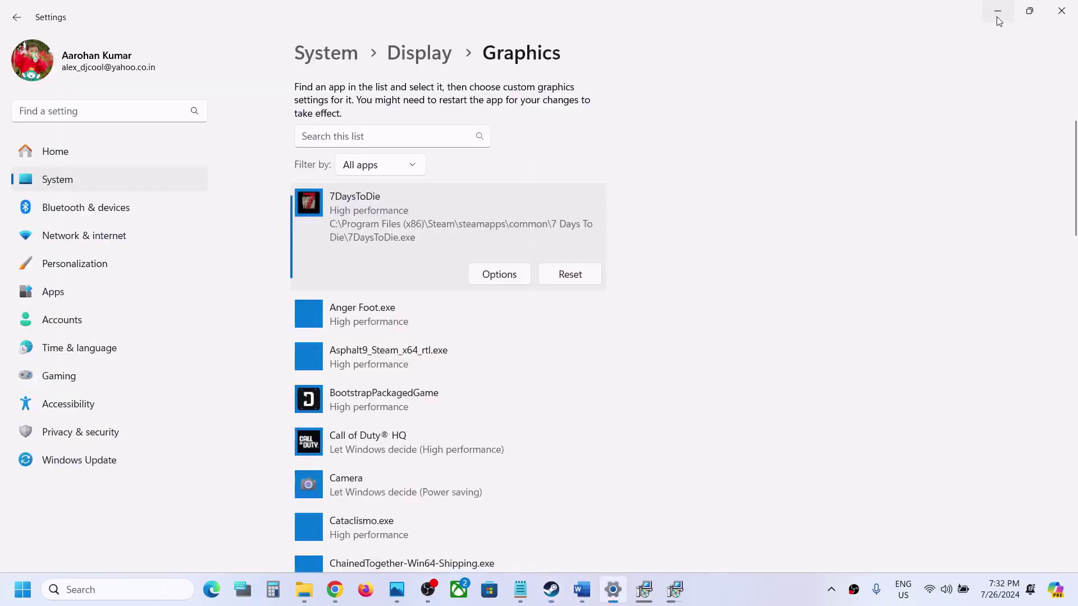
{"action": "left_click", "coordinate": [119, 459]}
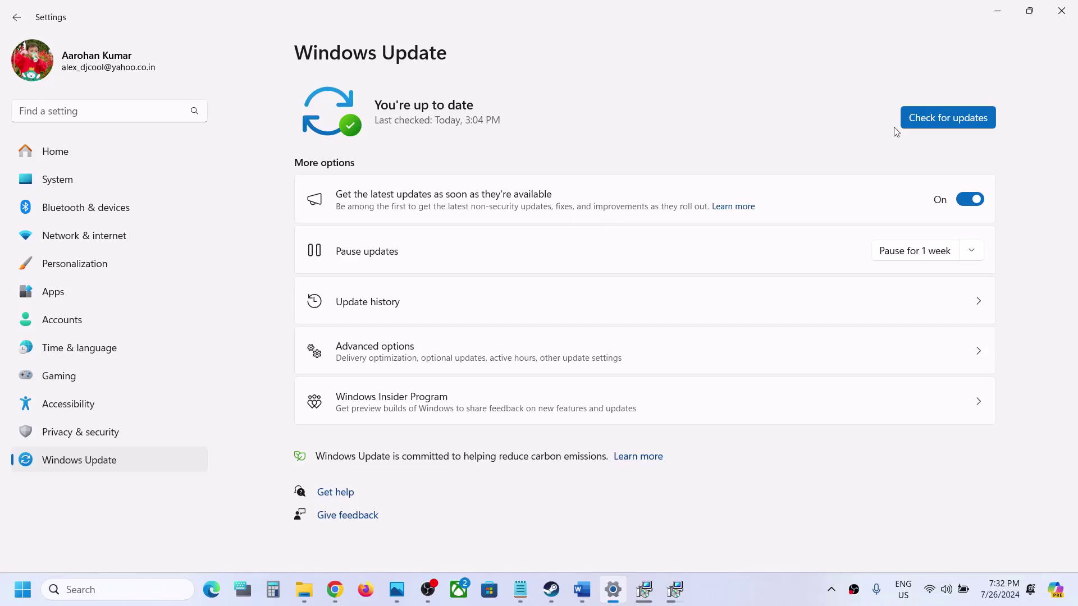
{"action": "left_click", "coordinate": [933, 115]}
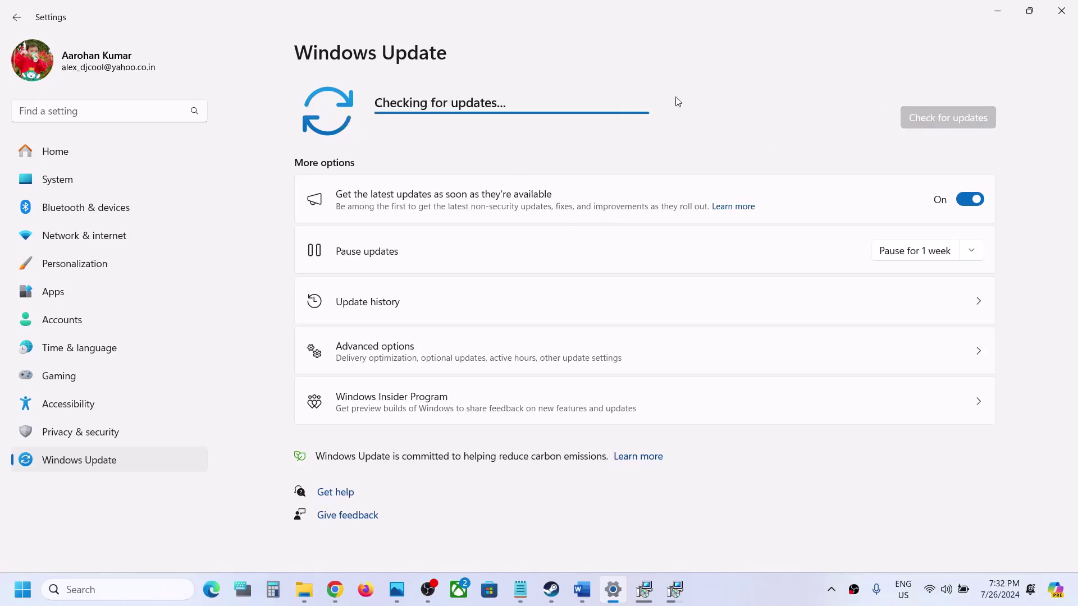
Bring up the computer's power options to point out Restart, and dismiss them without restarting
{"action": "left_click", "coordinate": [22, 589]}
{"action": "left_click", "coordinate": [408, 541]}
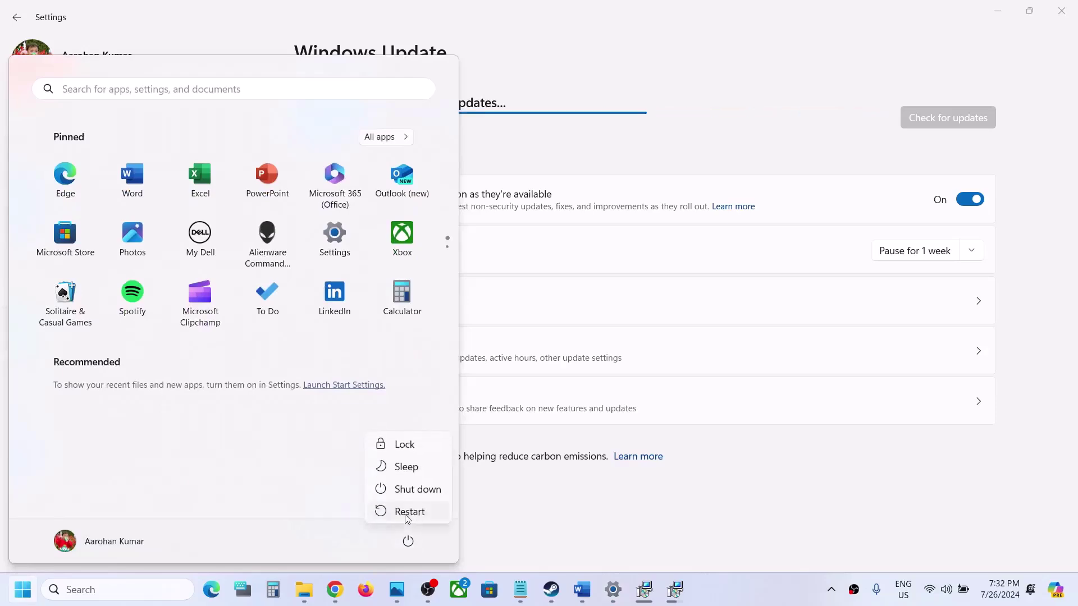
{"action": "left_click", "coordinate": [537, 490]}
{"action": "left_click", "coordinate": [537, 491]}
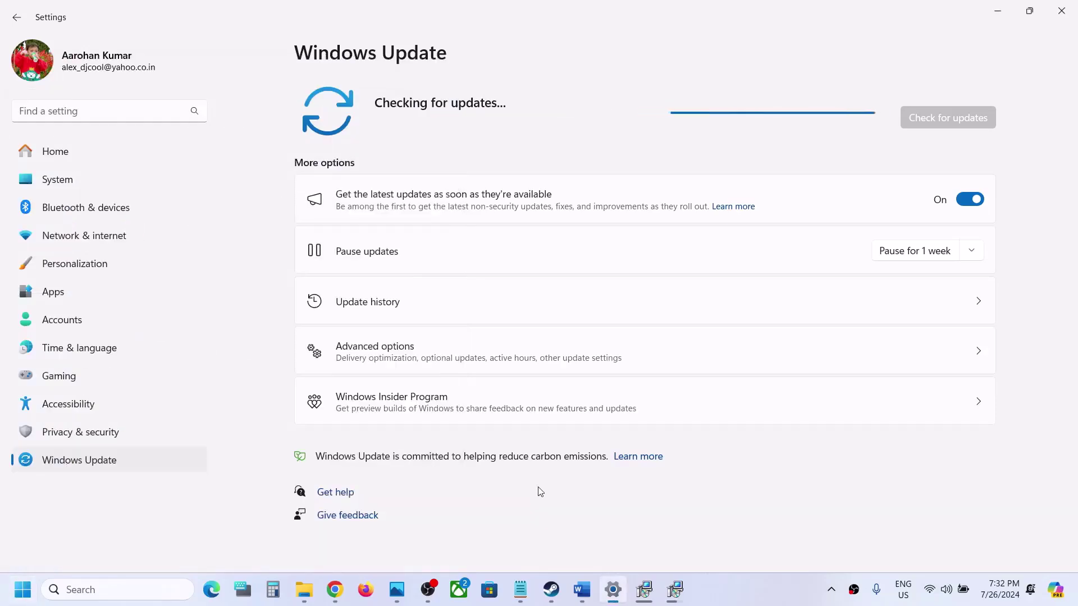
Return to the Word guide and bring Step 9, "Increase the Virtual Memory", into view
{"action": "left_click", "coordinate": [552, 590]}
{"action": "left_click", "coordinate": [582, 589]}
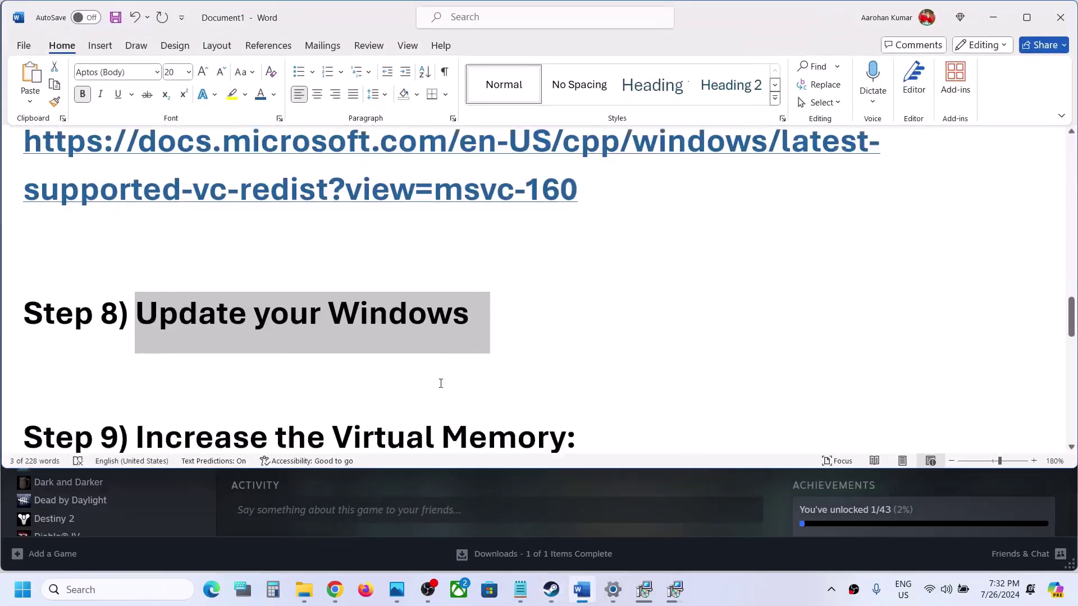